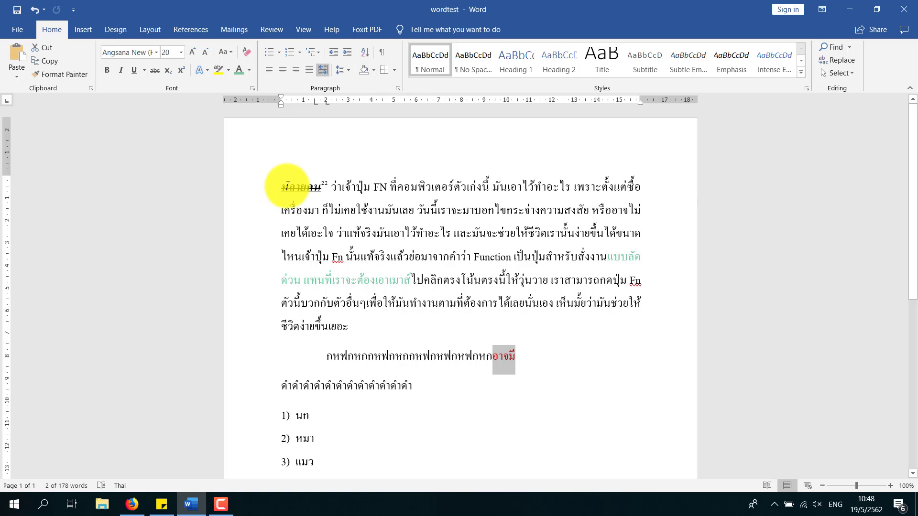
Select all the existing text in the document and delete it.
scroll(365, 200, "down", 2)
scroll(416, 325, "down", 3)
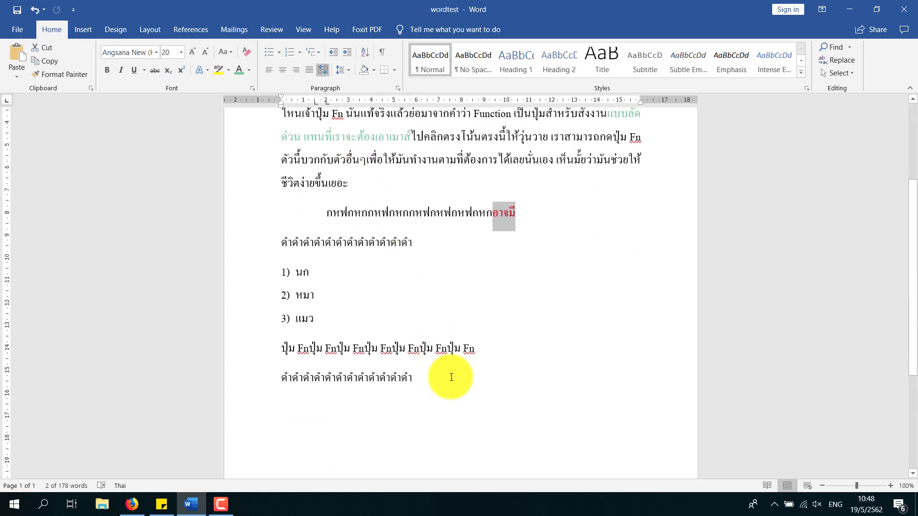
left_click_drag(447, 375, 268, 190)
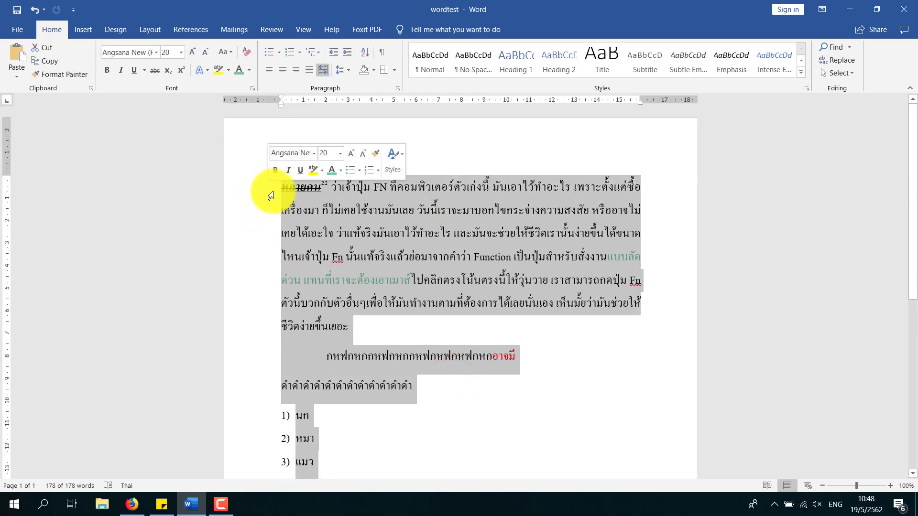
key("Delete")
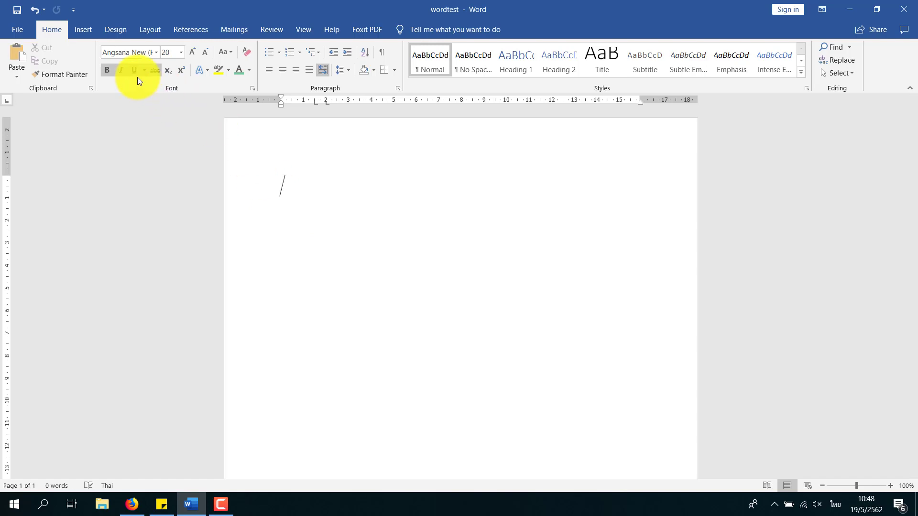
Turn off italic and bold, place the cursor on the blank page, and show the Insert options.
left_click(155, 72)
left_click(119, 72)
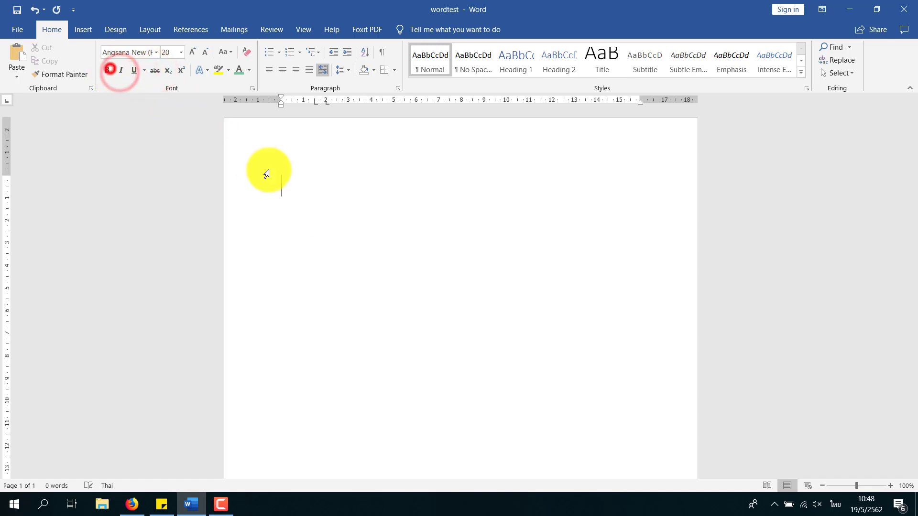
left_click(338, 192)
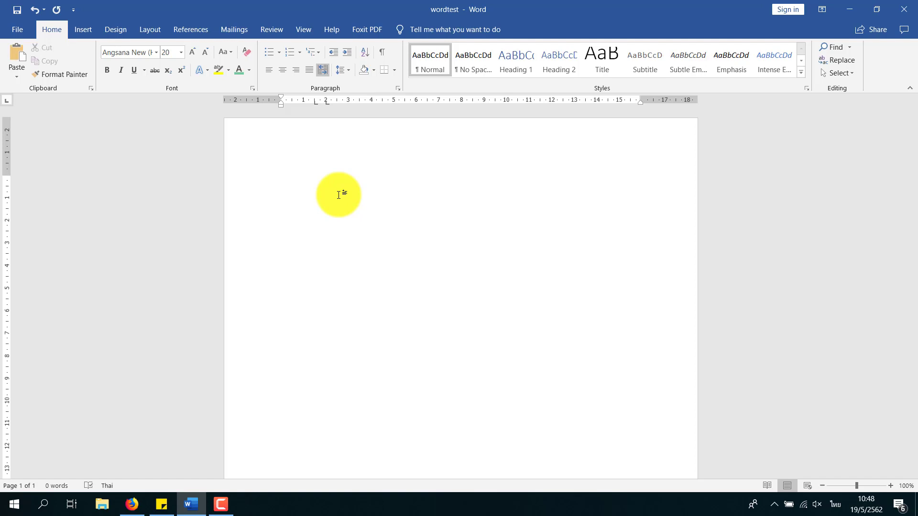
left_click(75, 31)
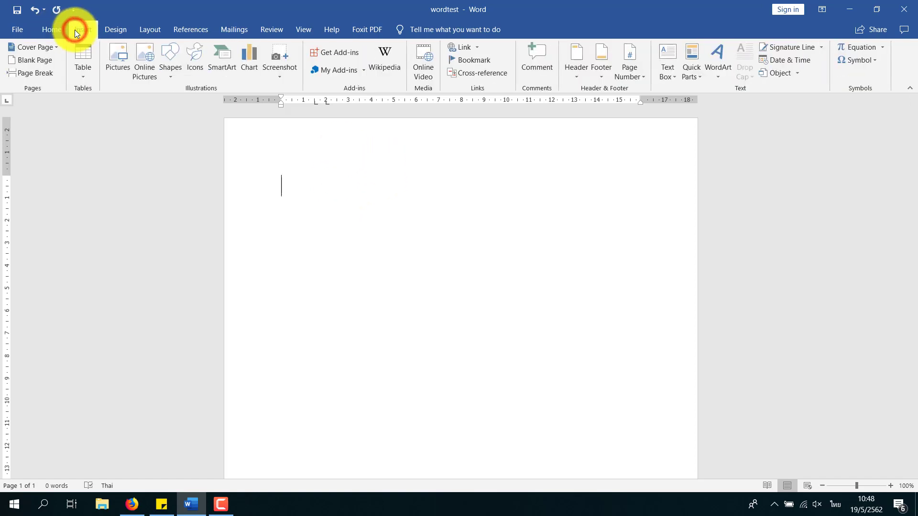
left_click(121, 69)
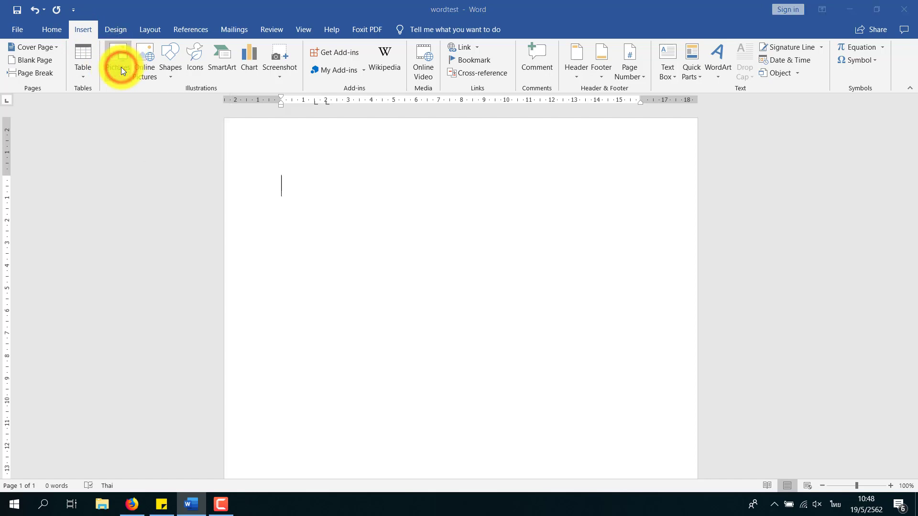
left_click_drag(235, 11, 384, 61)
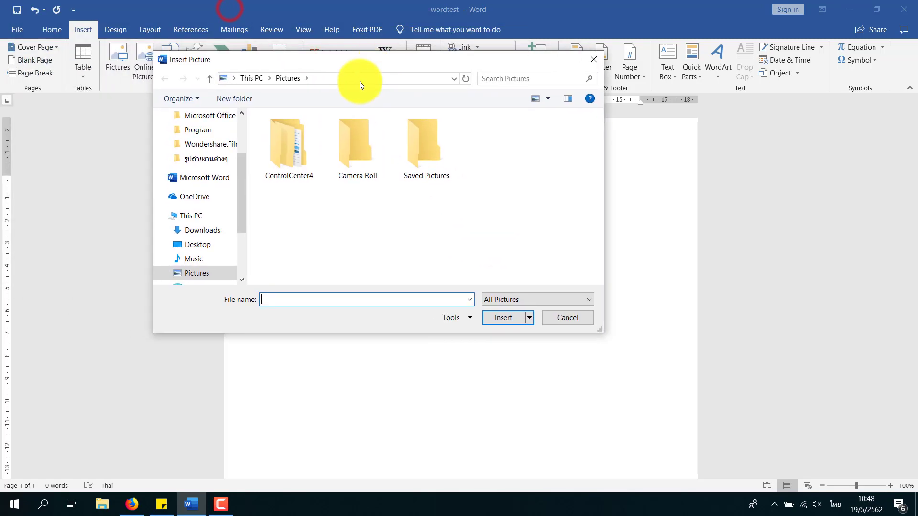
left_click_drag(242, 212, 241, 246)
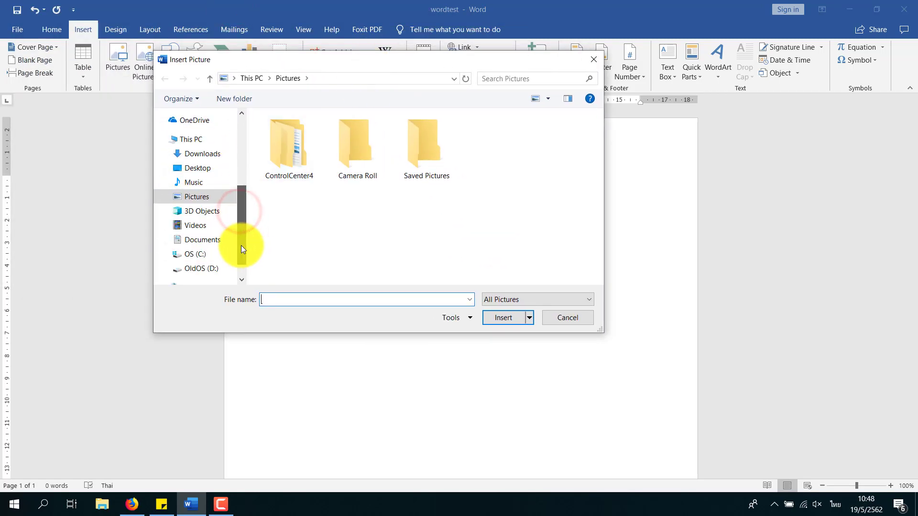
left_click(207, 269)
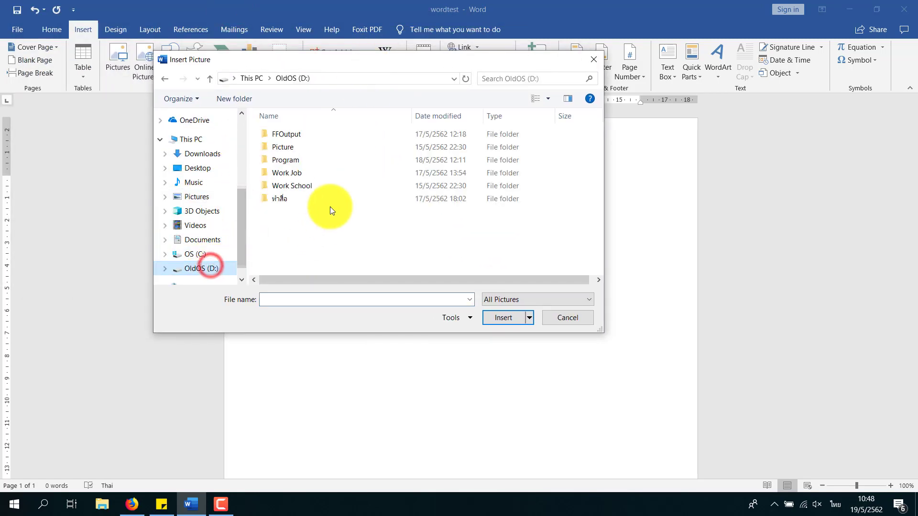
double_click(304, 148)
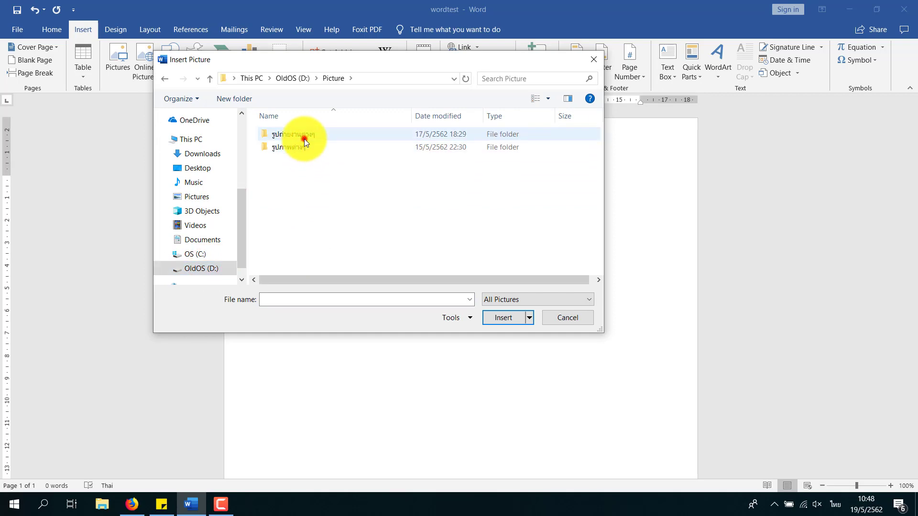
double_click(304, 139)
double_click(407, 154)
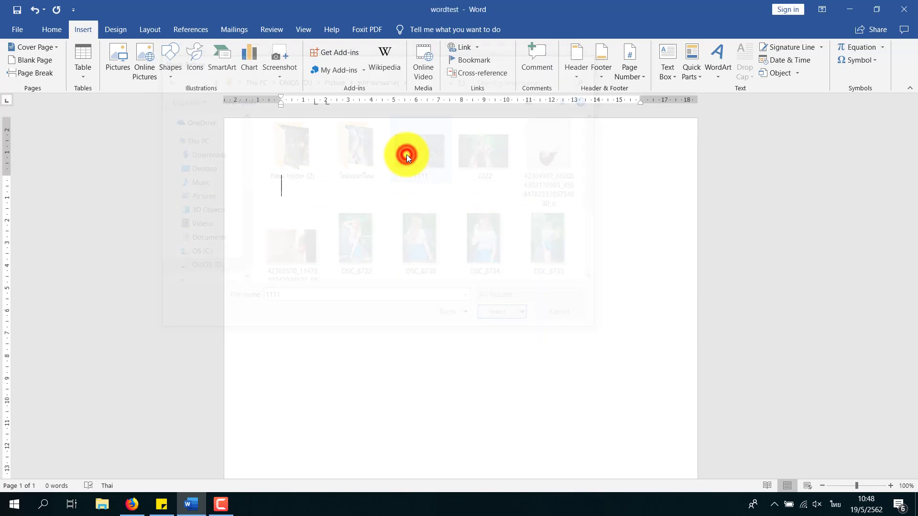
left_click(404, 450)
left_click(373, 319)
left_click(342, 406)
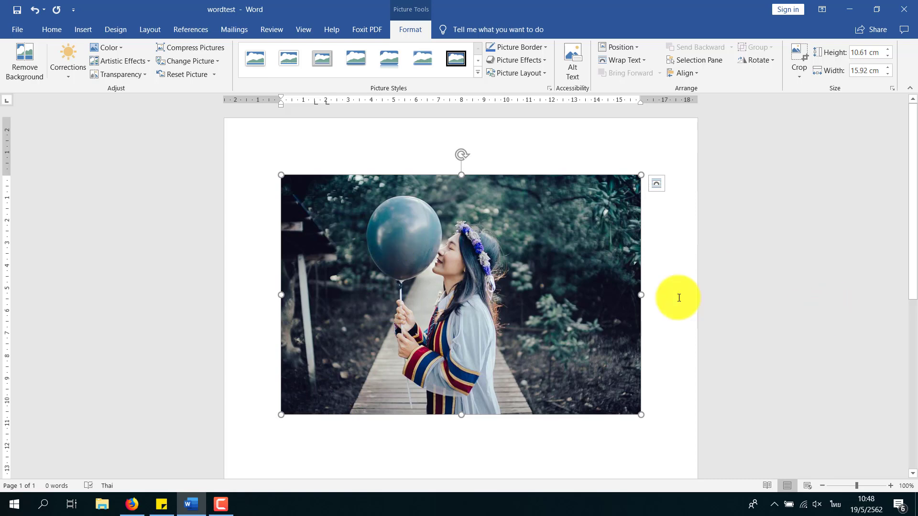
key("Delete")
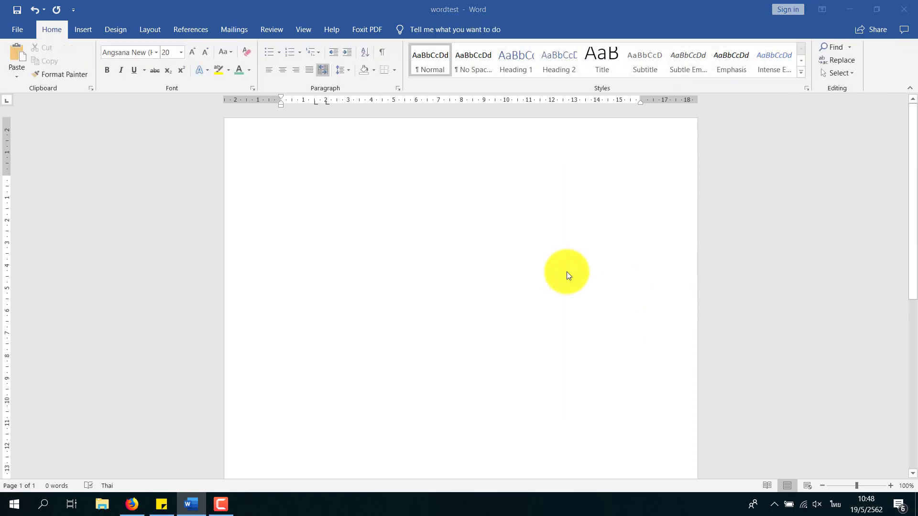
Open File Explorer and move its window to the right side of the screen.
key("super+e")
left_click_drag(387, 61, 409, 76)
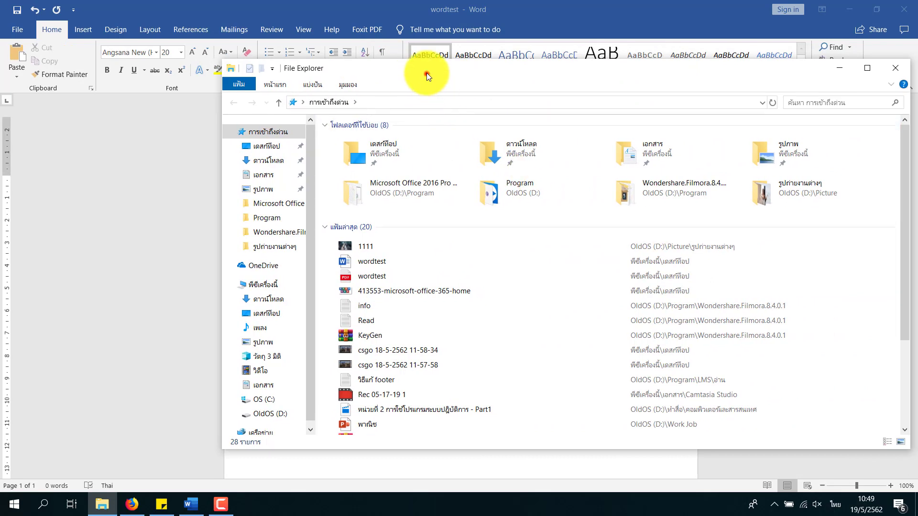
left_click_drag(426, 73, 595, 50)
Drag logo57 from OldOS (D:) > Picture > รูปภาพต่างๆ onto the Word page.
left_click(447, 387)
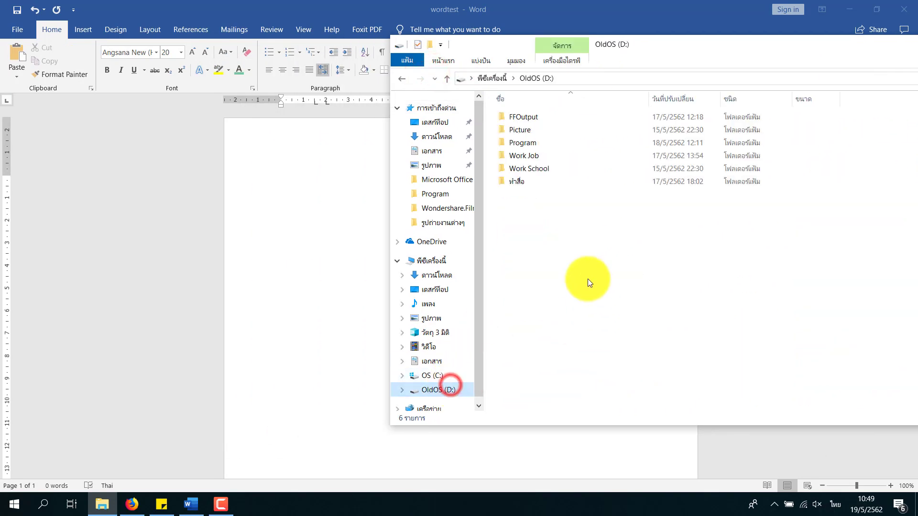
double_click(544, 132)
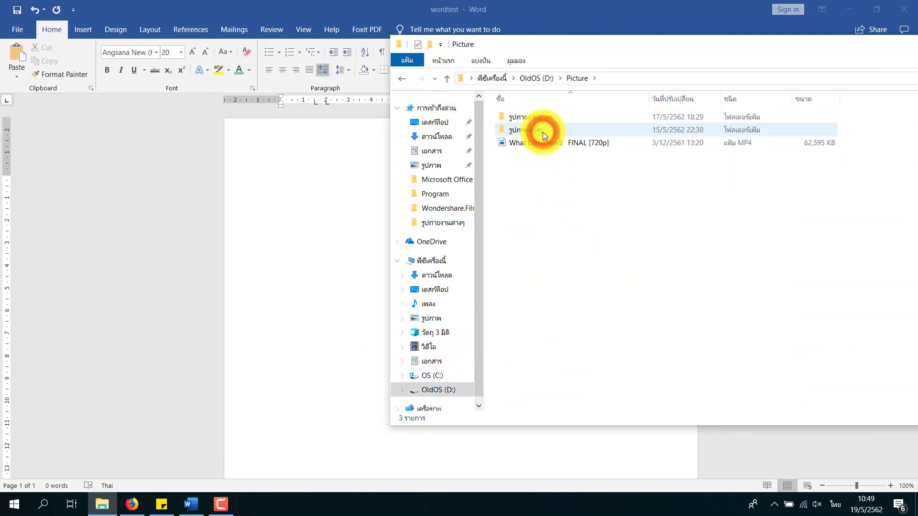
double_click(543, 131)
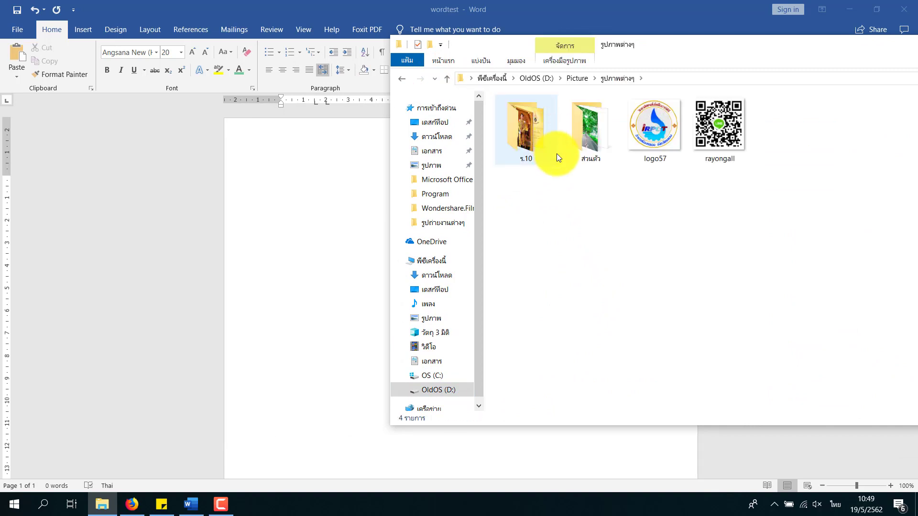
left_click_drag(640, 125, 649, 139)
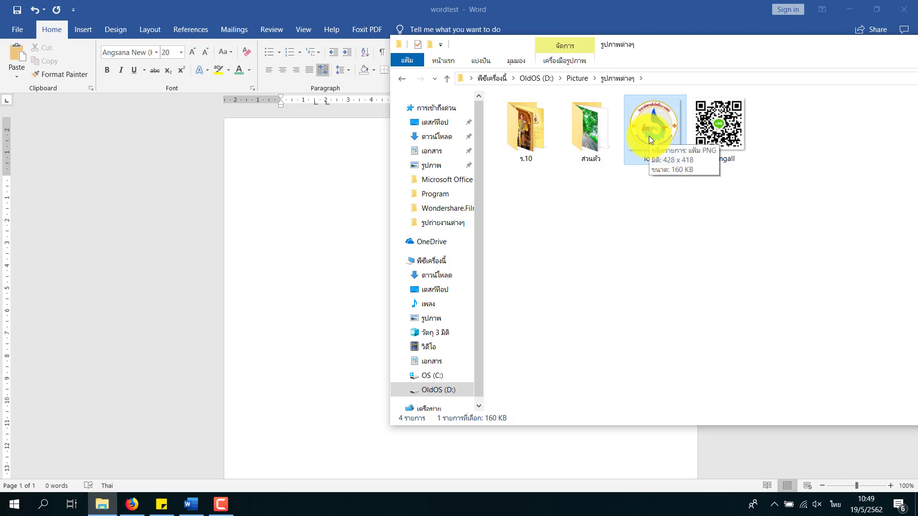
mouse_move(650, 139)
left_mouse_down()
mouse_move(623, 197)
mouse_move(352, 199)
left_mouse_up()
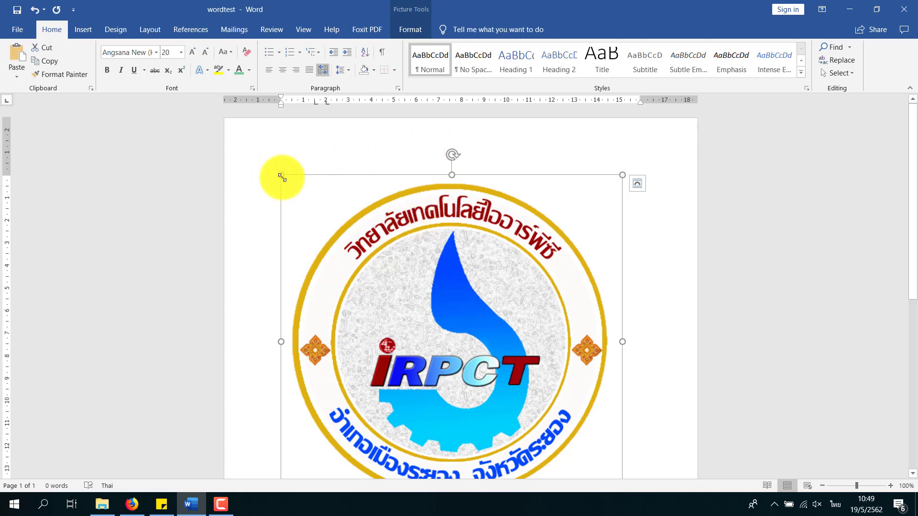
Shrink the logo to about 9.4 × 9.61 cm, test rotating it, and show picture formatting.
left_click_drag(282, 177, 417, 277)
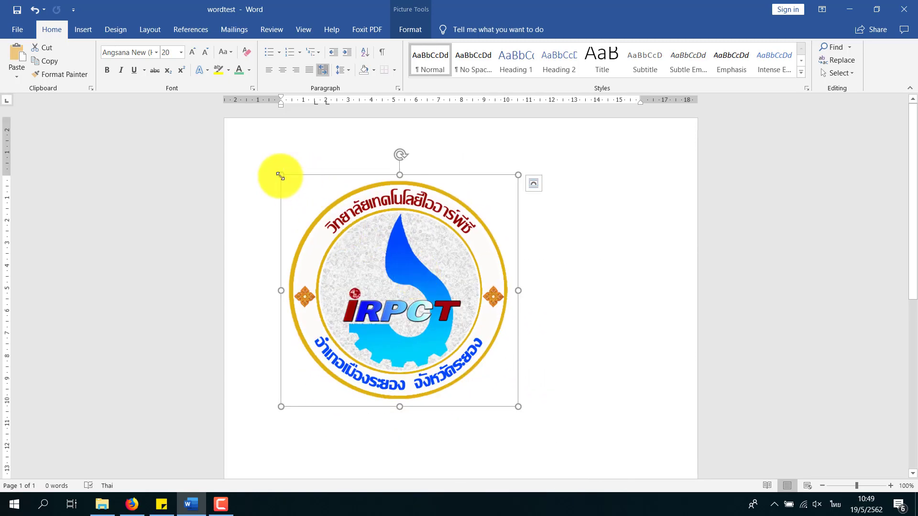
mouse_move(281, 174)
left_mouse_down()
mouse_move(385, 255)
mouse_move(274, 192)
mouse_move(502, 317)
mouse_move(309, 193)
mouse_move(537, 350)
mouse_move(317, 193)
left_mouse_up()
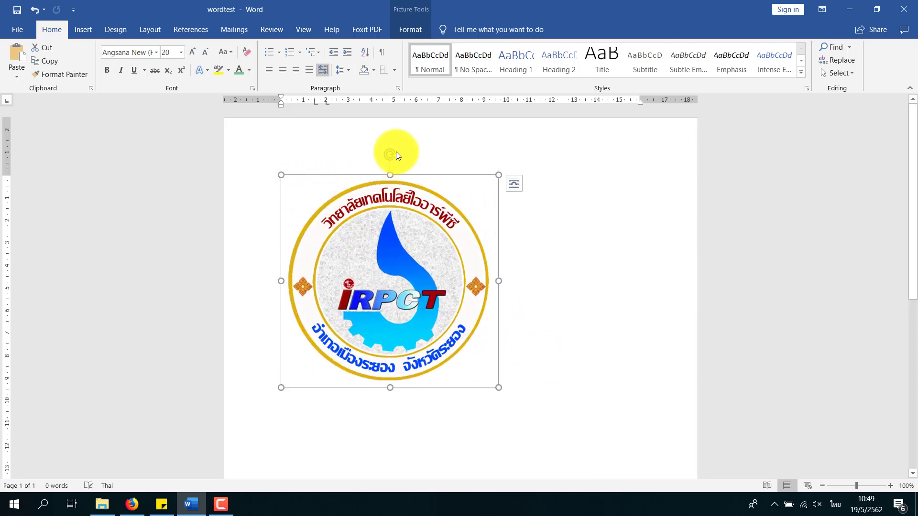
mouse_move(390, 157)
left_mouse_down()
mouse_move(436, 180)
mouse_move(445, 307)
mouse_move(297, 314)
mouse_move(358, 187)
mouse_move(396, 172)
mouse_move(396, 160)
mouse_move(393, 176)
left_mouse_up()
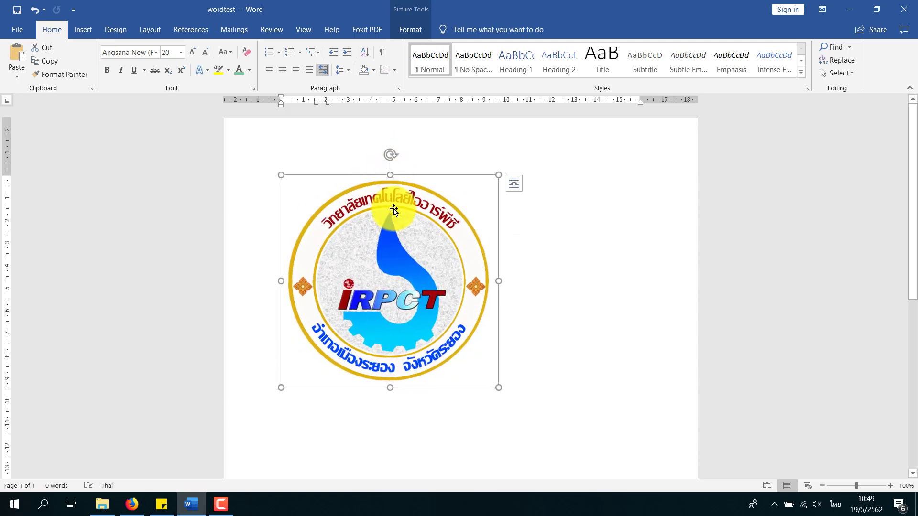
left_click(410, 202)
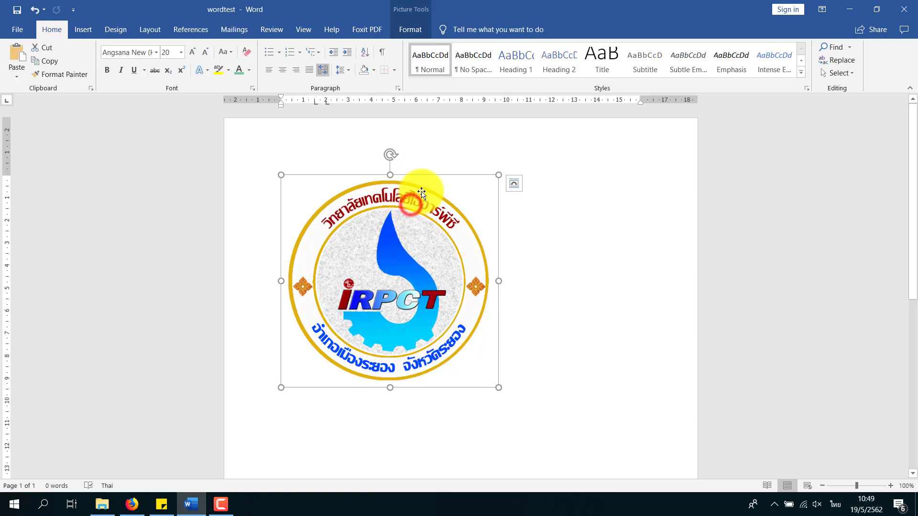
left_click(412, 31)
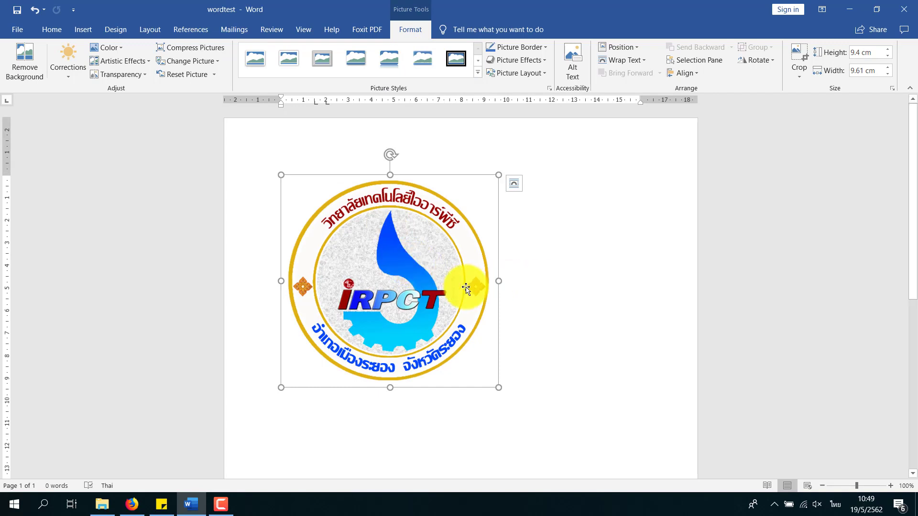
Delete the logo and drag balloon photo 1111 from Picture > รูปถ่ายงานต่างๆ into Word.
key("Delete")
left_click(101, 504)
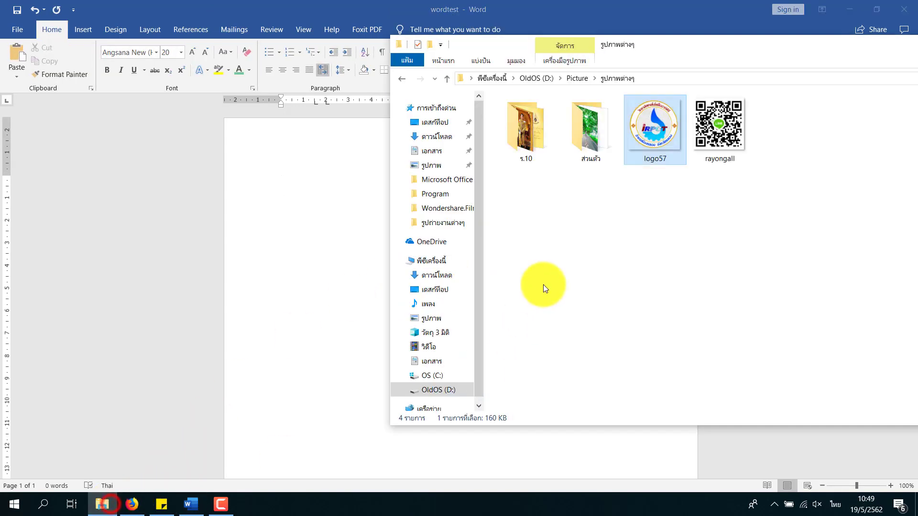
double_click(581, 154)
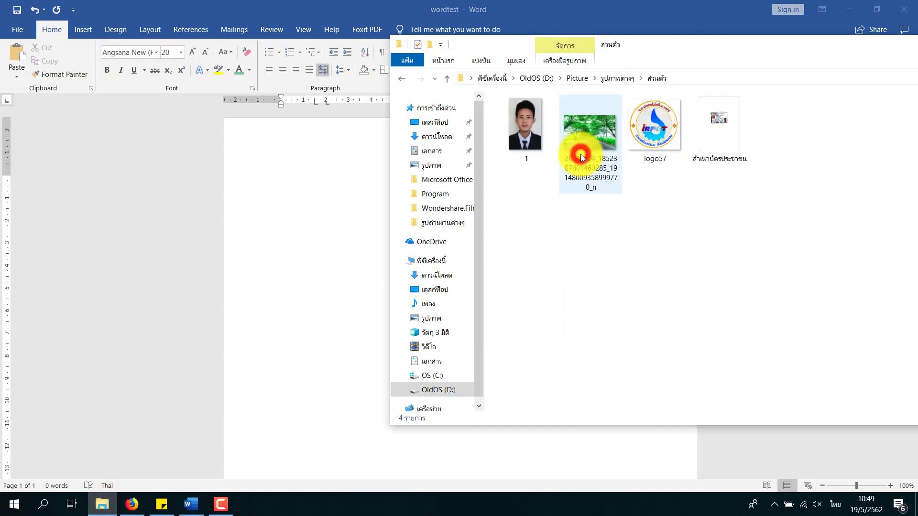
left_click(405, 75)
left_click(406, 75)
double_click(578, 117)
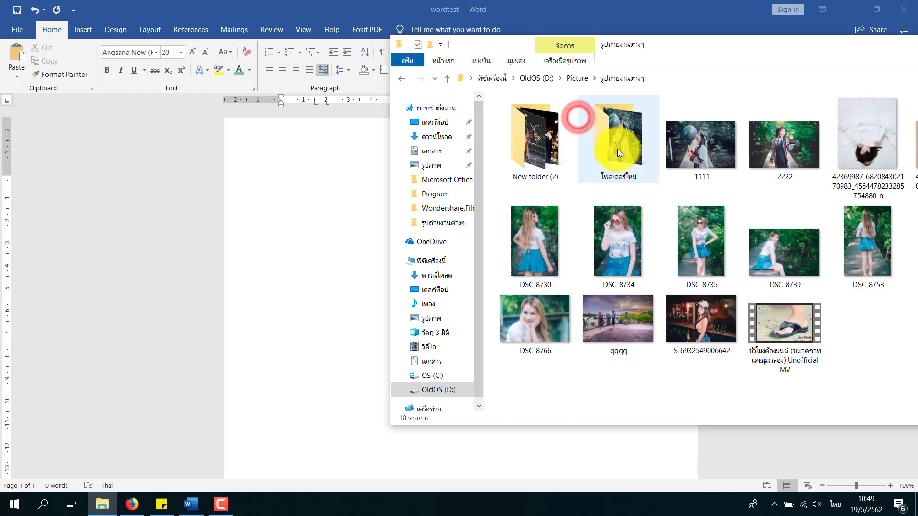
left_click_drag(689, 133, 328, 204)
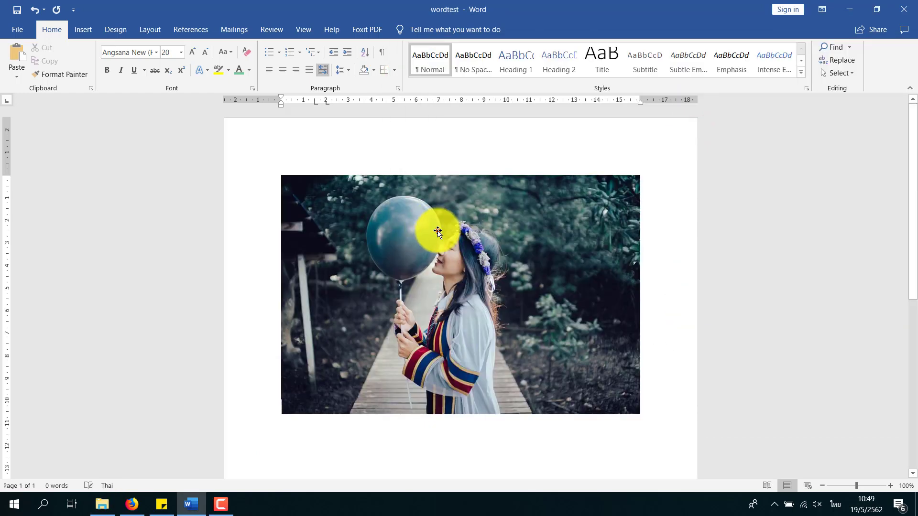
left_click(438, 232)
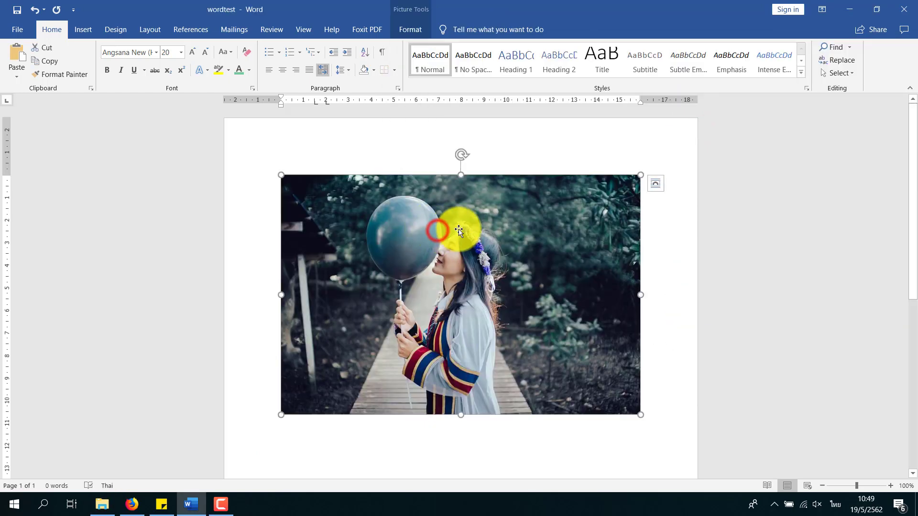
Try several picture styles on the balloon photo, ending with Simple Frame, White.
left_click(412, 30)
left_click(256, 69)
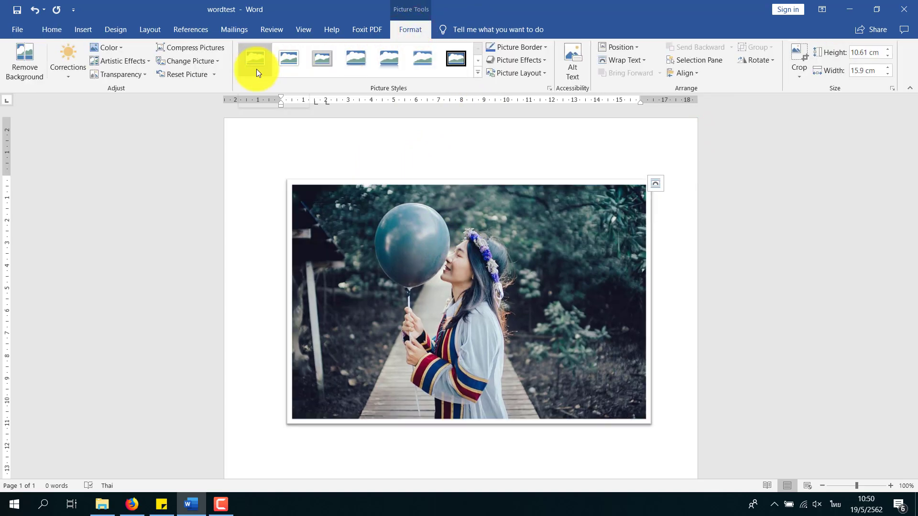
left_click(341, 64)
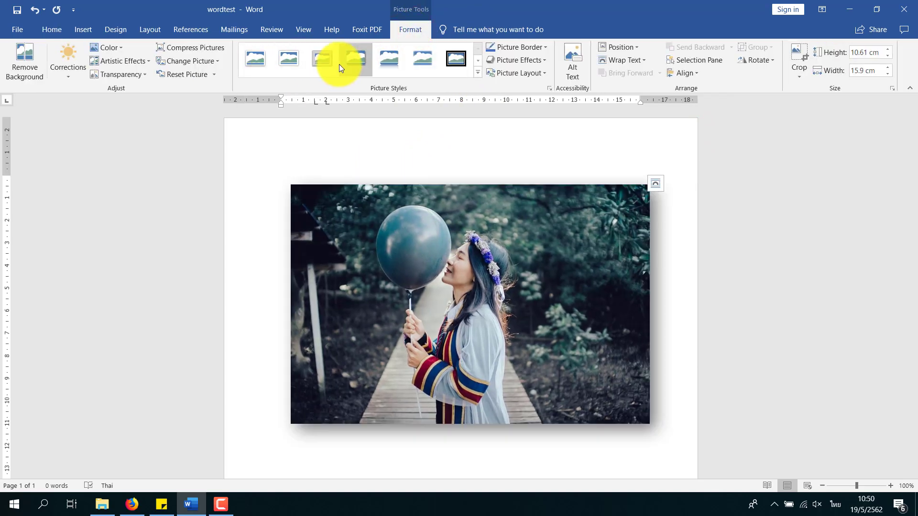
left_click(396, 63)
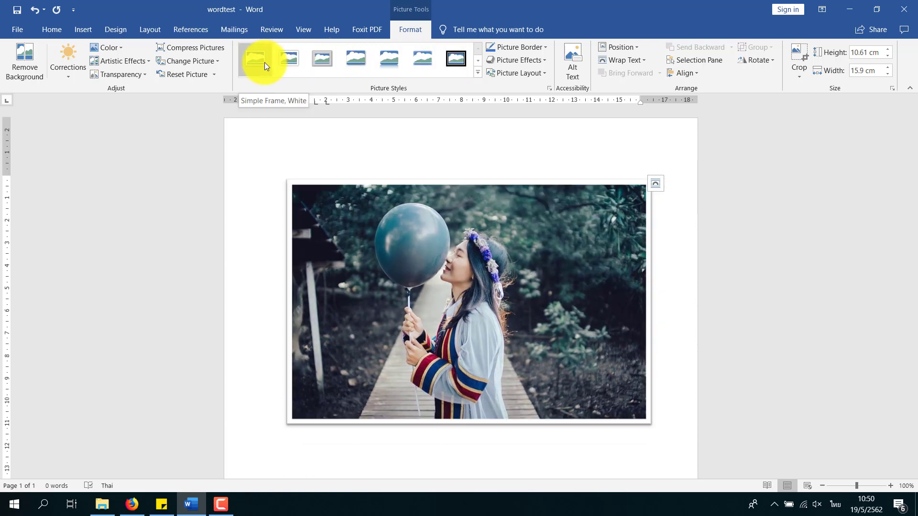
left_click(265, 62)
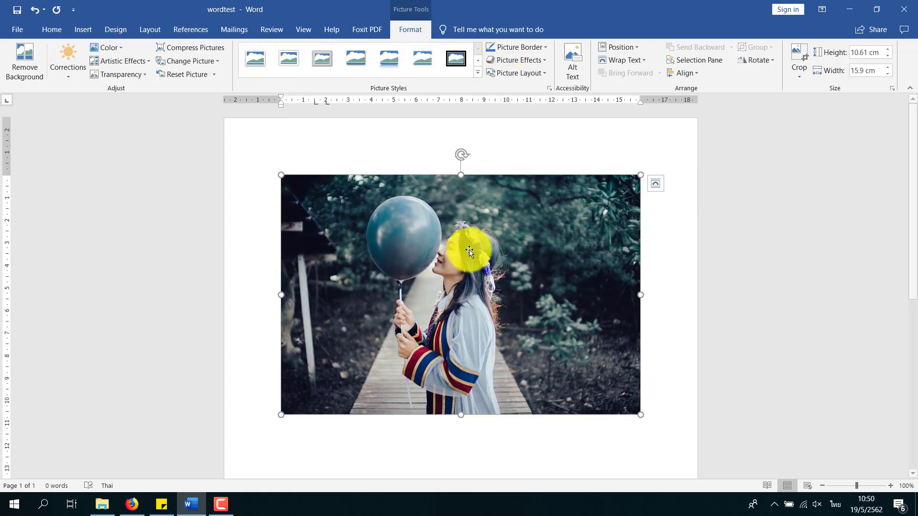
left_click(251, 54)
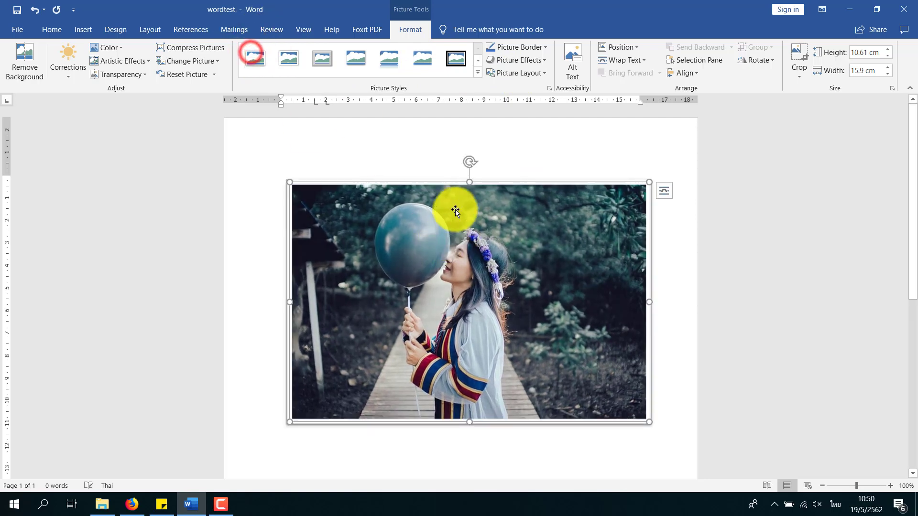
Apply a black picture border and browse more styles, then undo both changes.
left_click(739, 314)
double_click(563, 293)
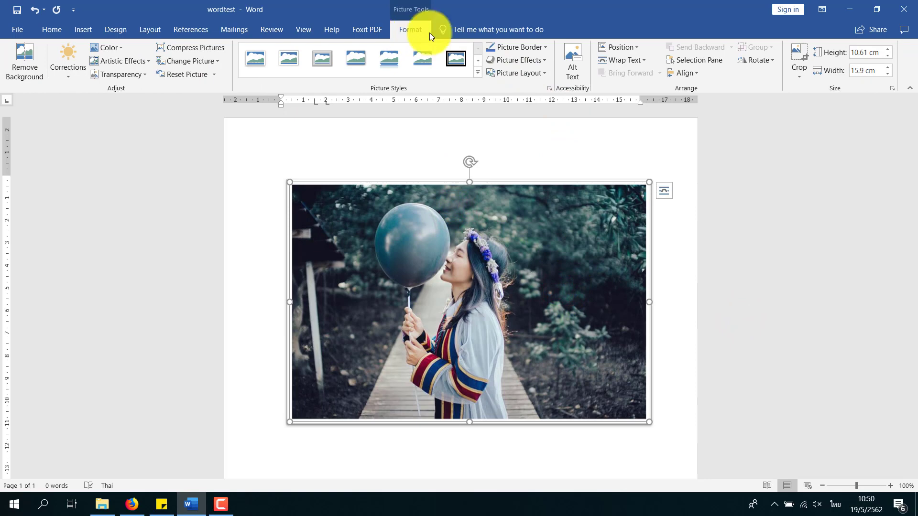
left_click(546, 48)
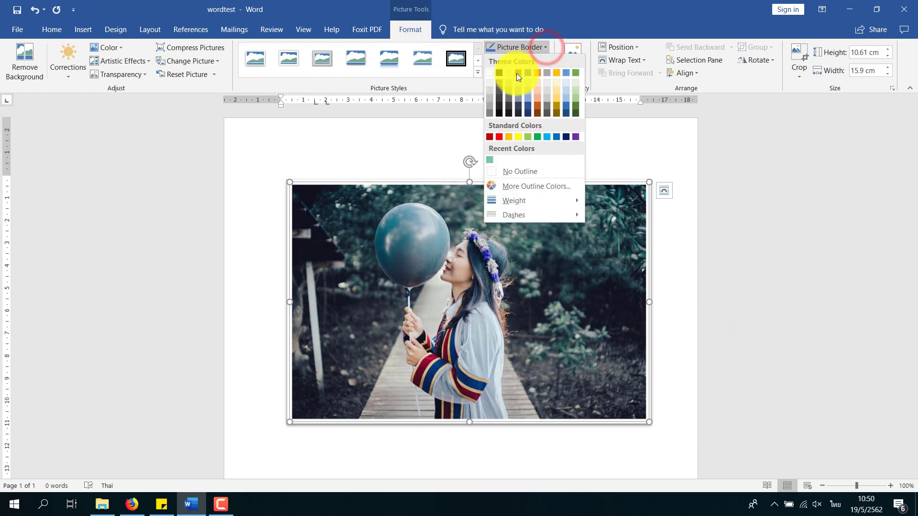
left_click(500, 74)
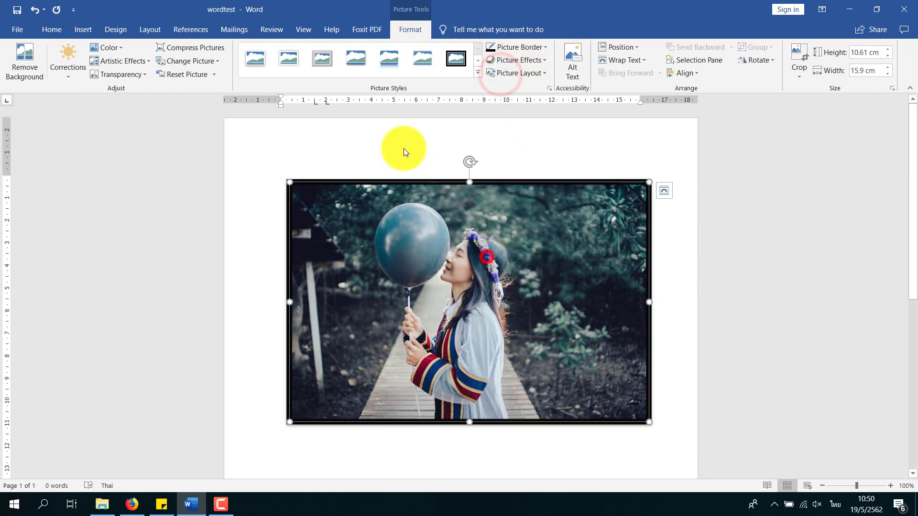
left_click(476, 72)
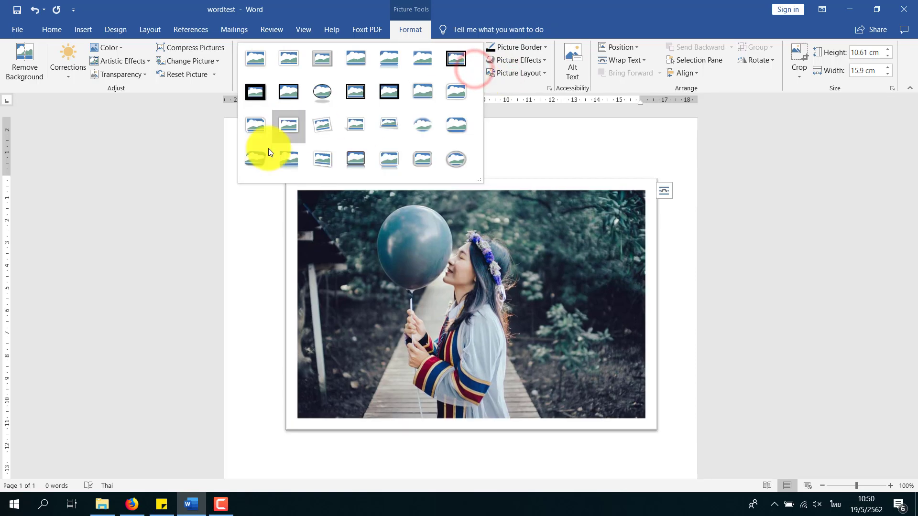
left_click(518, 246)
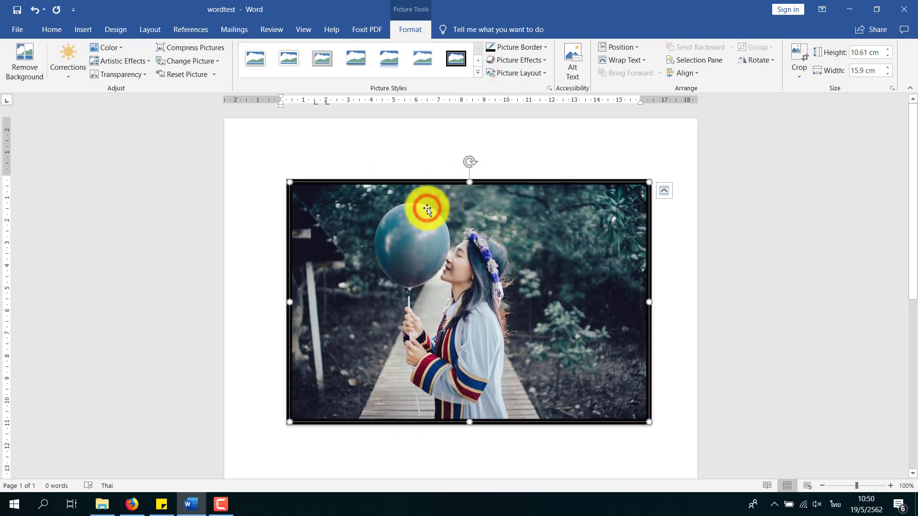
key("ctrl+z")
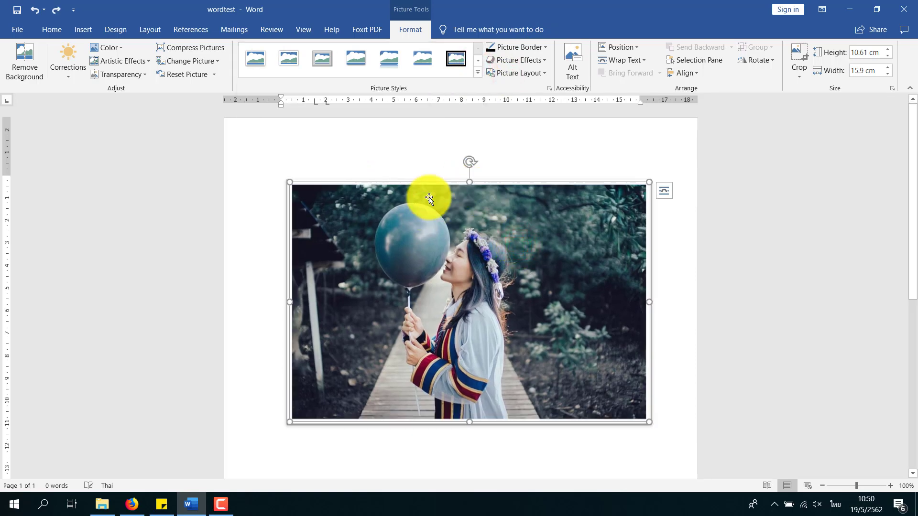
key("ctrl+z")
key("ctrl+z")
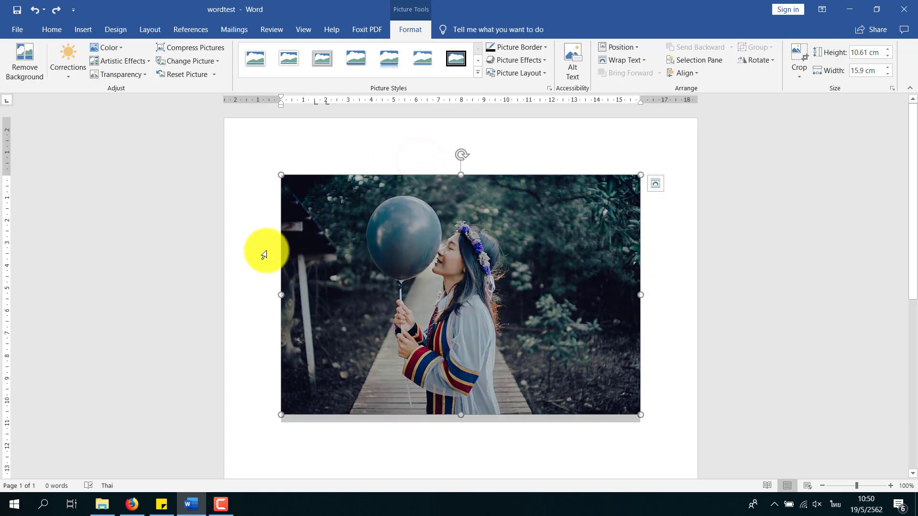
Reselect the balloon photo and set its picture border colour to black.
left_click(265, 250)
left_click(788, 319)
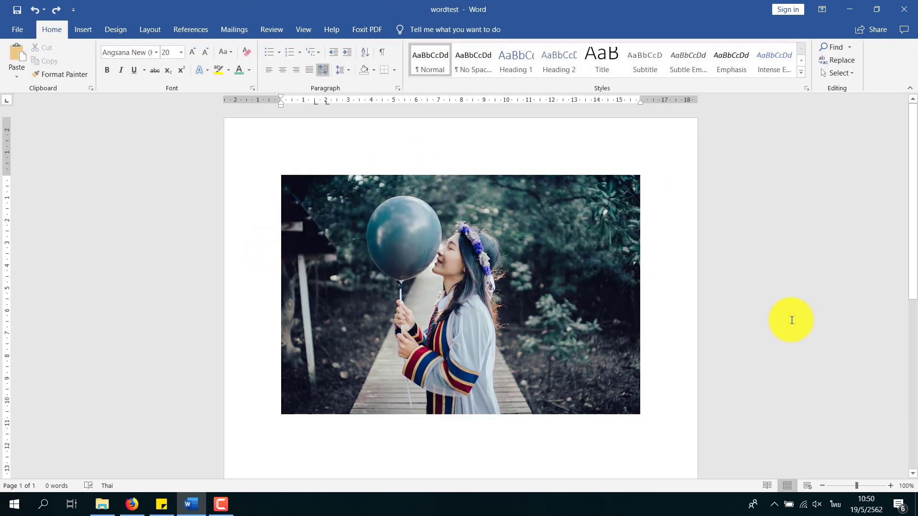
left_click(444, 236)
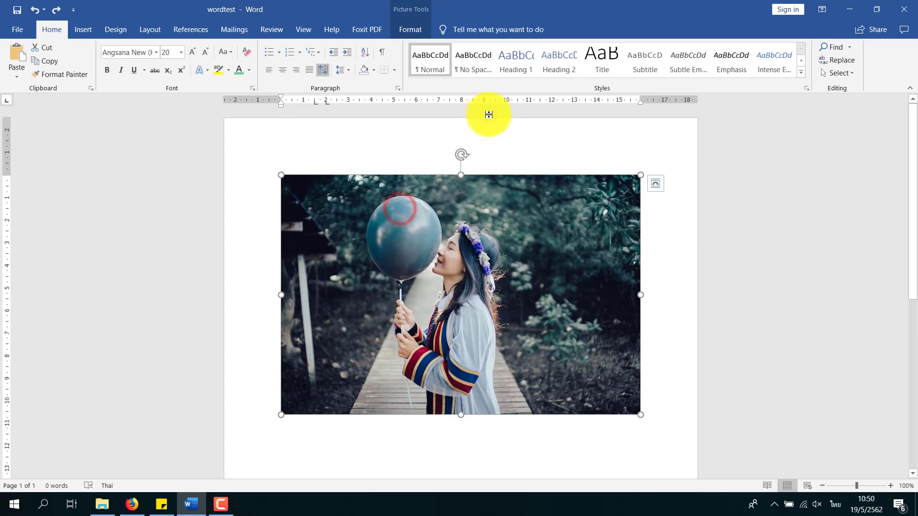
left_click(410, 30)
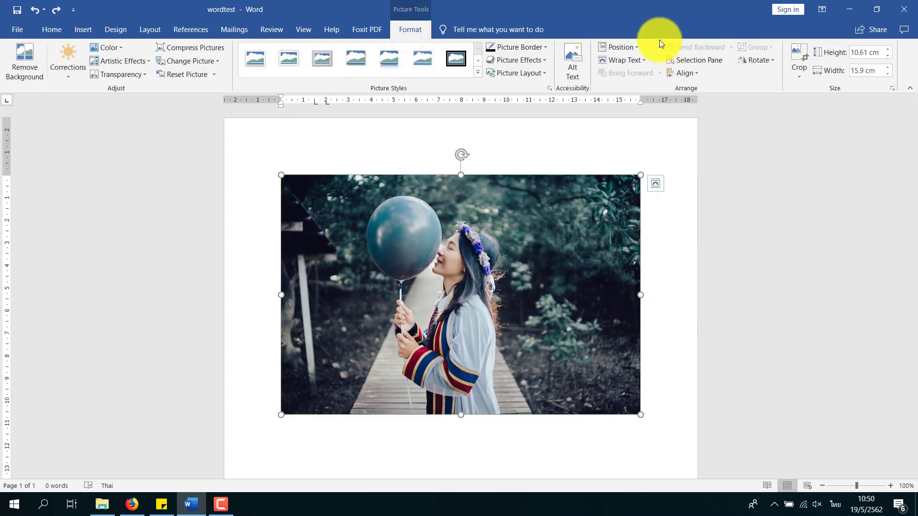
left_click(548, 47)
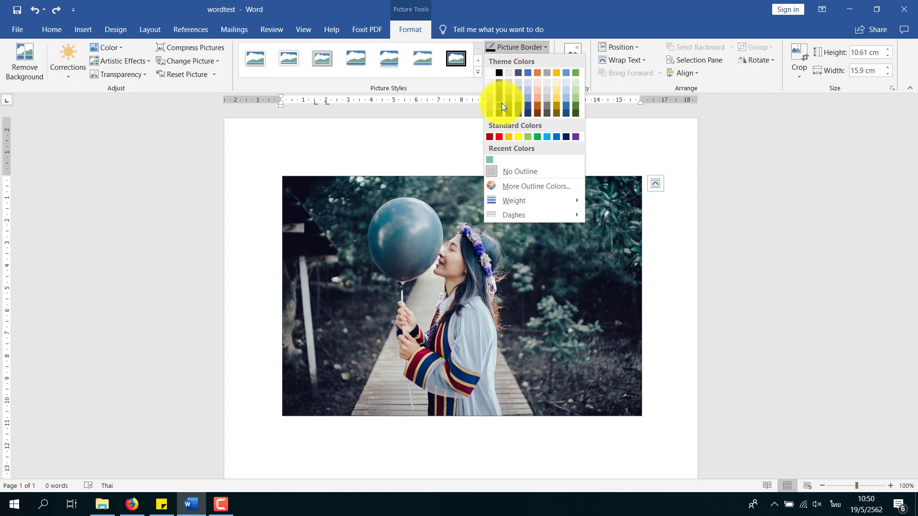
left_click(499, 72)
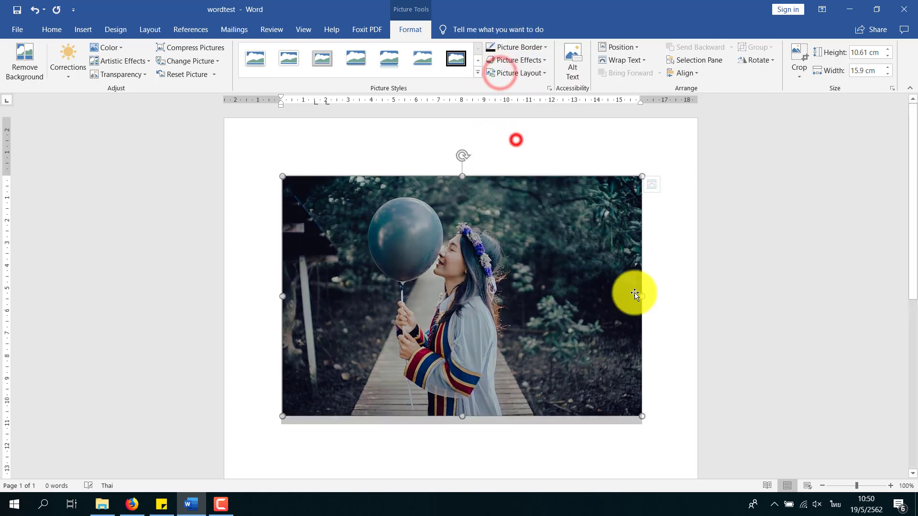
left_click(682, 289)
left_click(564, 246)
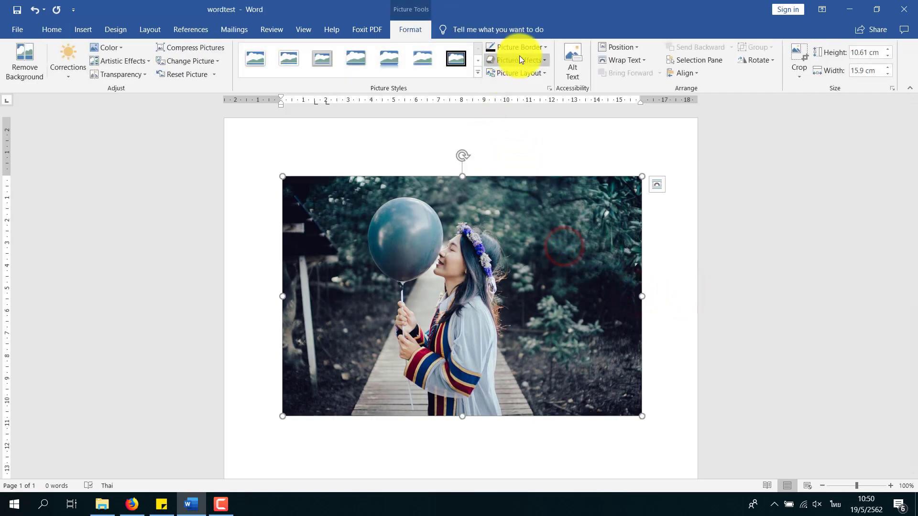
left_click(543, 48)
mouse_move(531, 200)
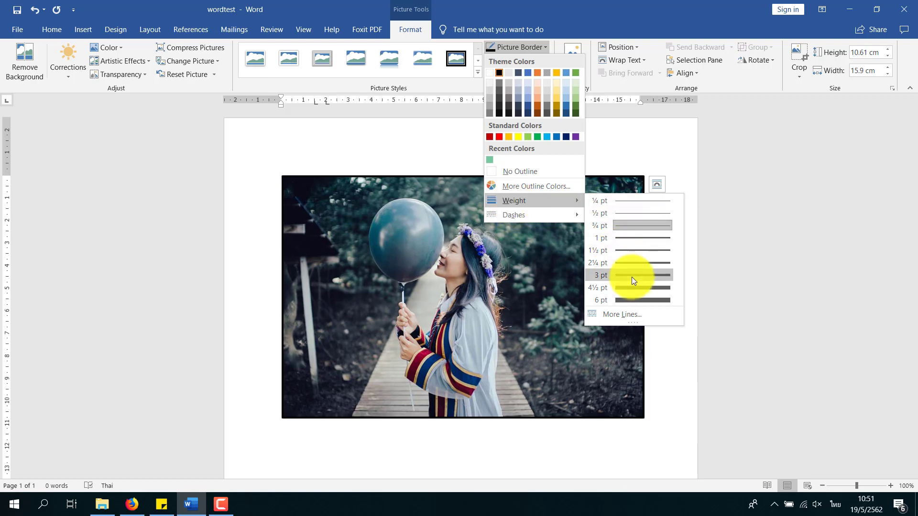
Set the photo's border weight to 6 pt with a solid dash style.
left_click(643, 300)
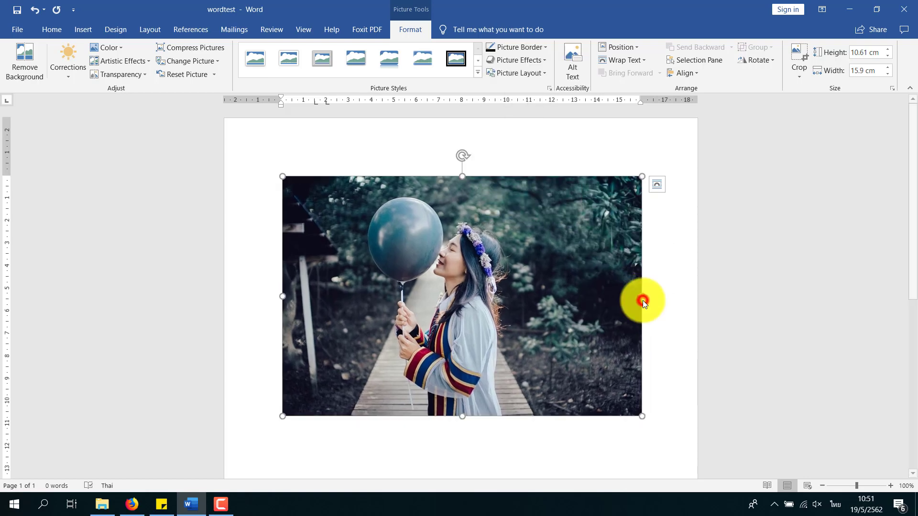
left_click(546, 47)
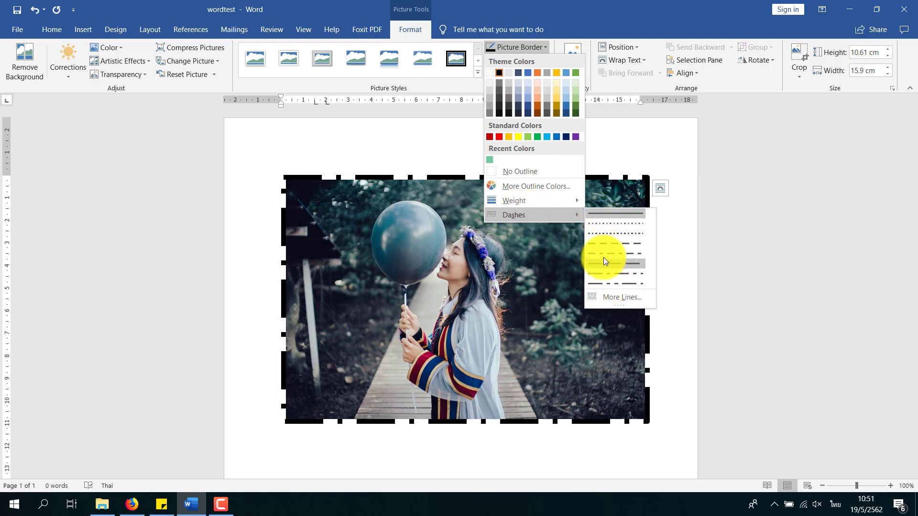
left_click(603, 214)
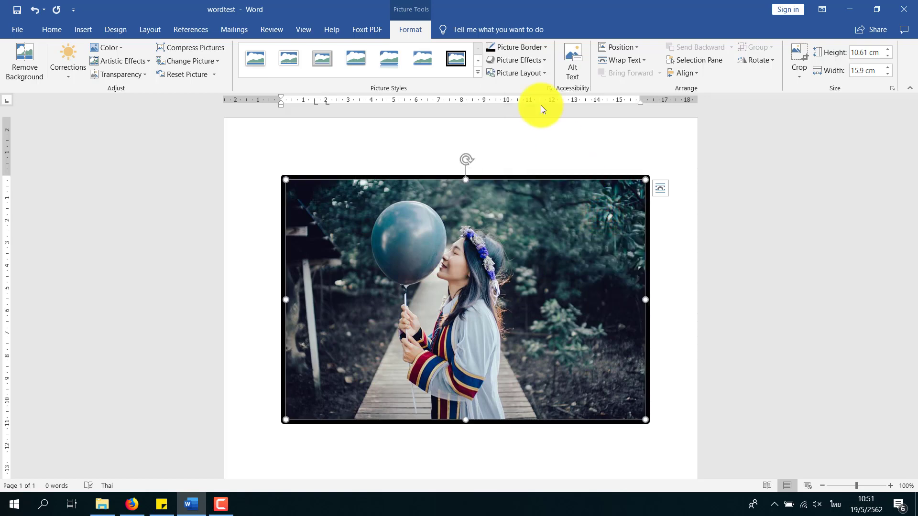
left_click(543, 59)
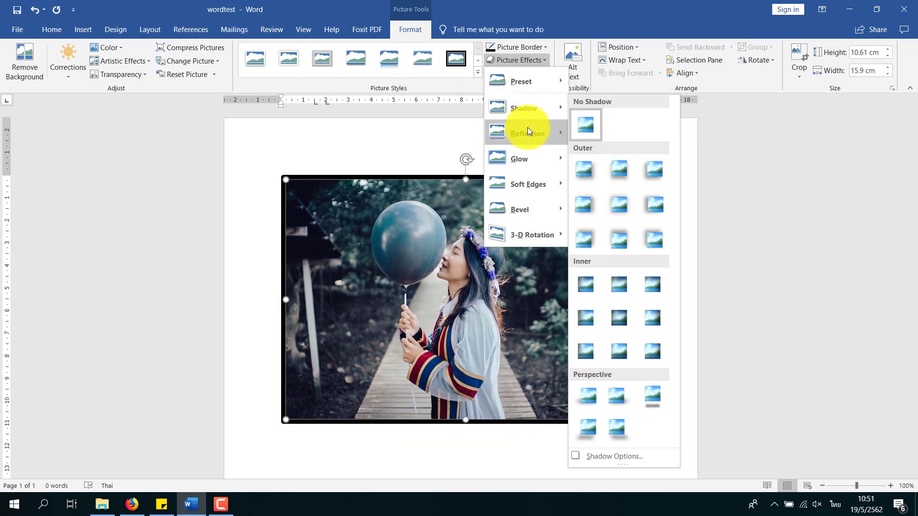
mouse_move(527, 133)
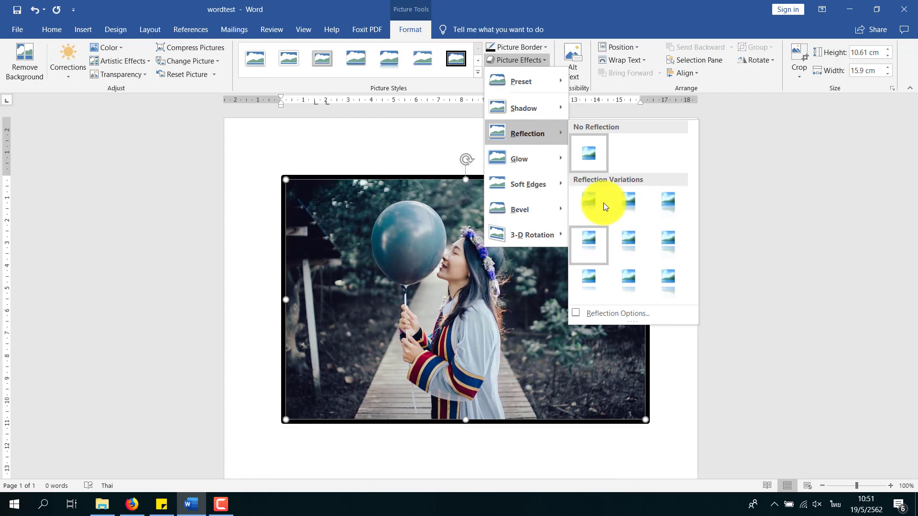
Add the first reflection variation beneath the balloon photo.
left_click(604, 205)
scroll(249, 245, "down", 2)
scroll(334, 306, "down", 2)
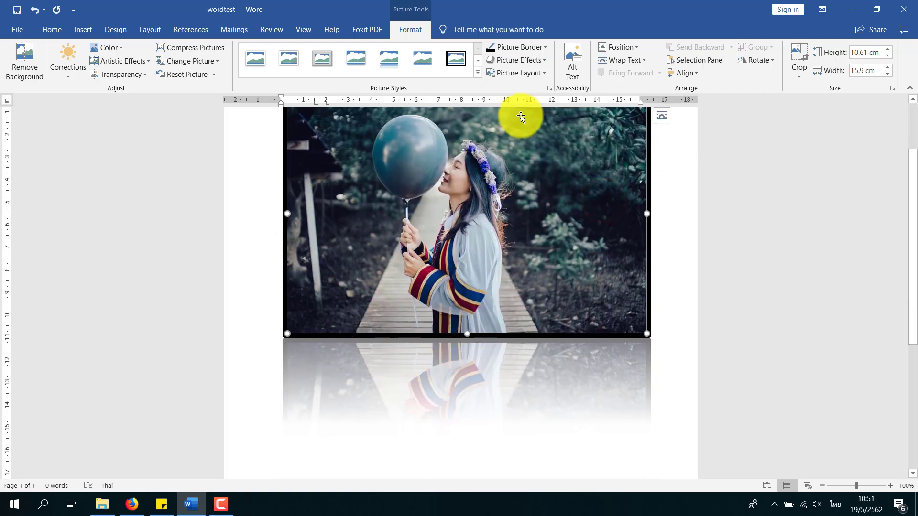
left_click(540, 58)
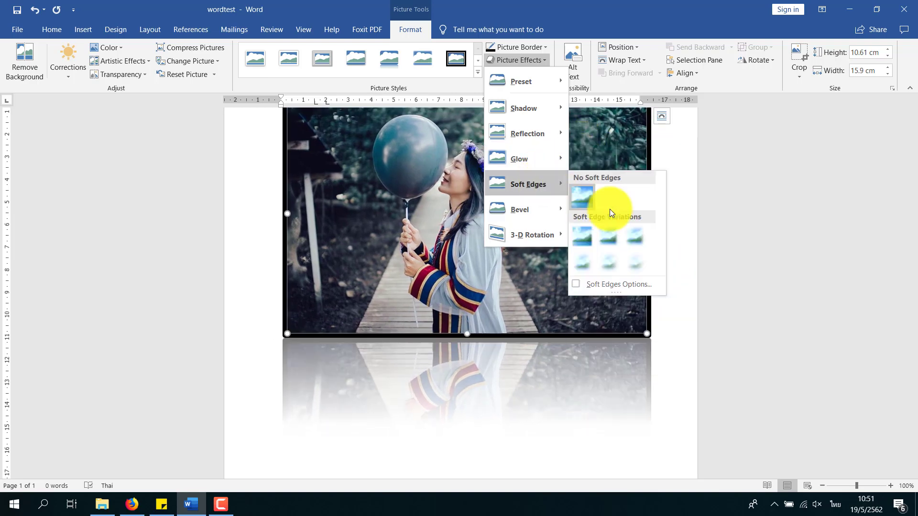
mouse_move(528, 183)
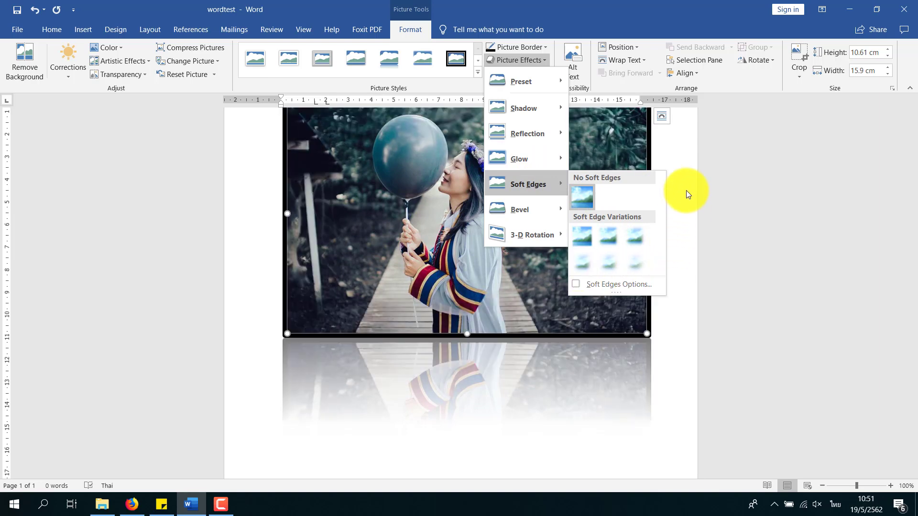
Browse picture layout choices without applying one, then delete the photo from the page.
left_click(683, 187)
scroll(532, 230, "up", 3)
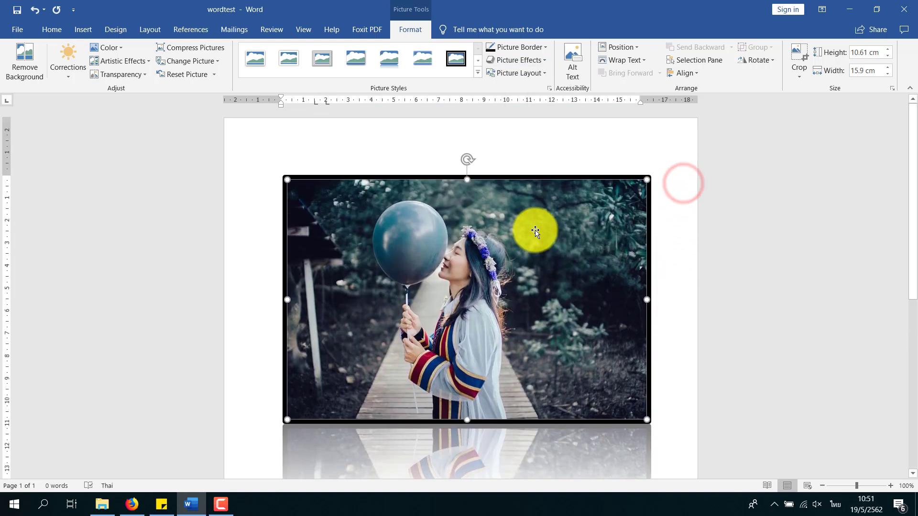
left_click(547, 73)
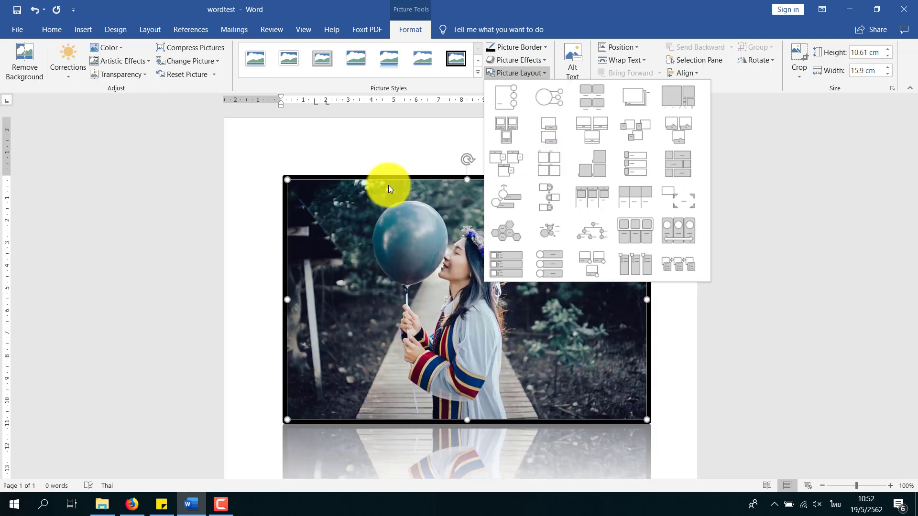
left_click(400, 134)
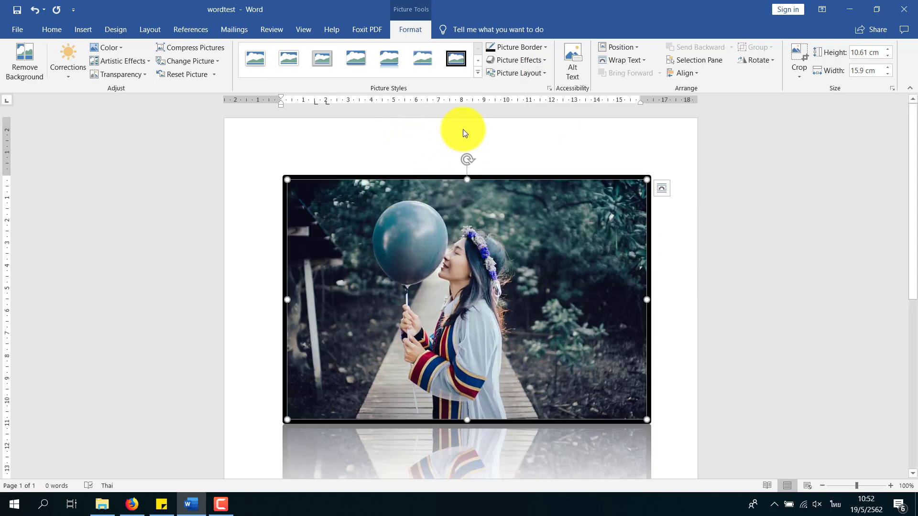
key("Delete")
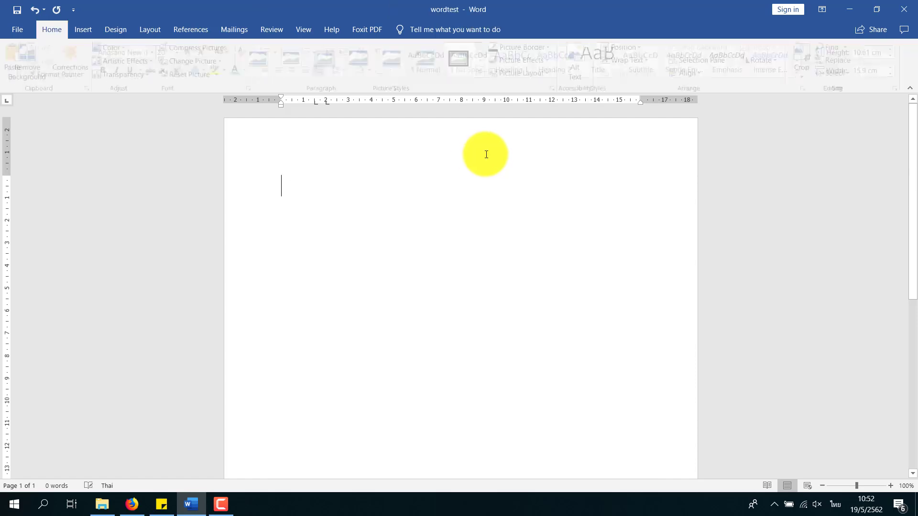
mouse_move(162, 503)
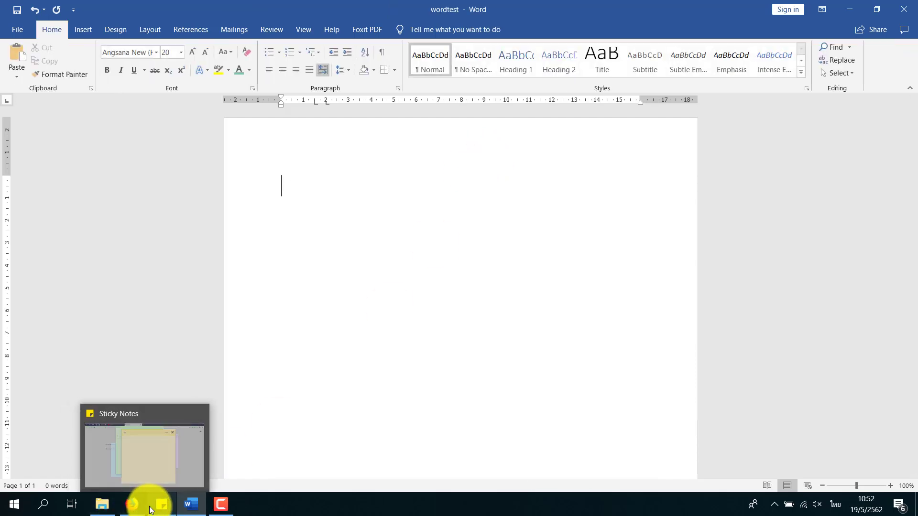
left_click(315, 211)
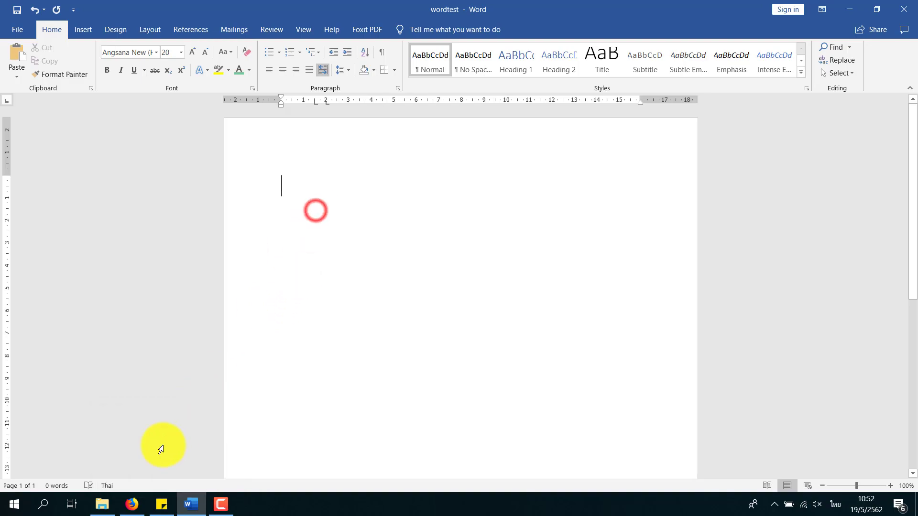
In Firefox, clear the stray text and search Google for ทะเล using the Thai keyboard.
left_click(136, 505)
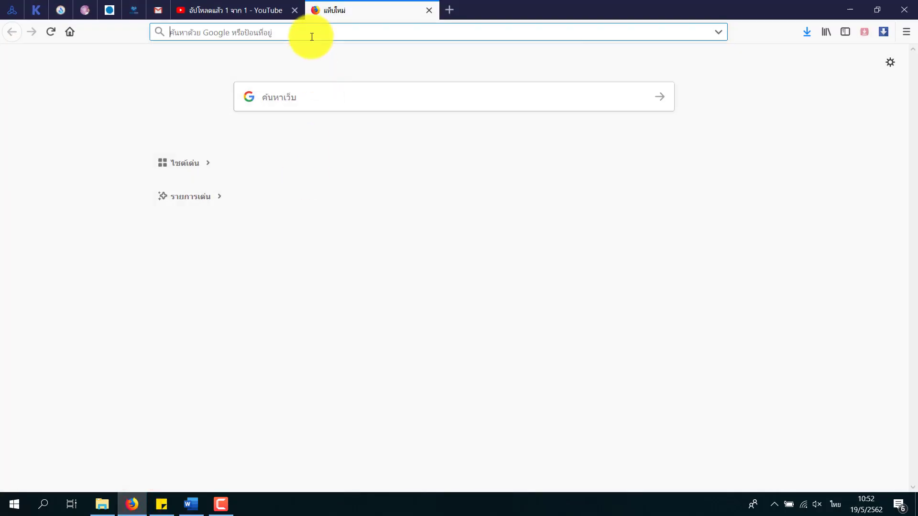
type("g")
key("Return")
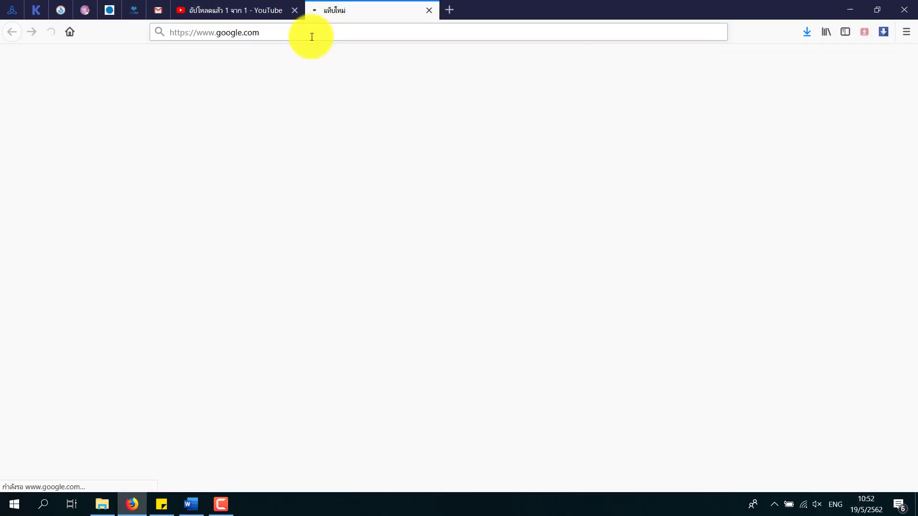
type("f")
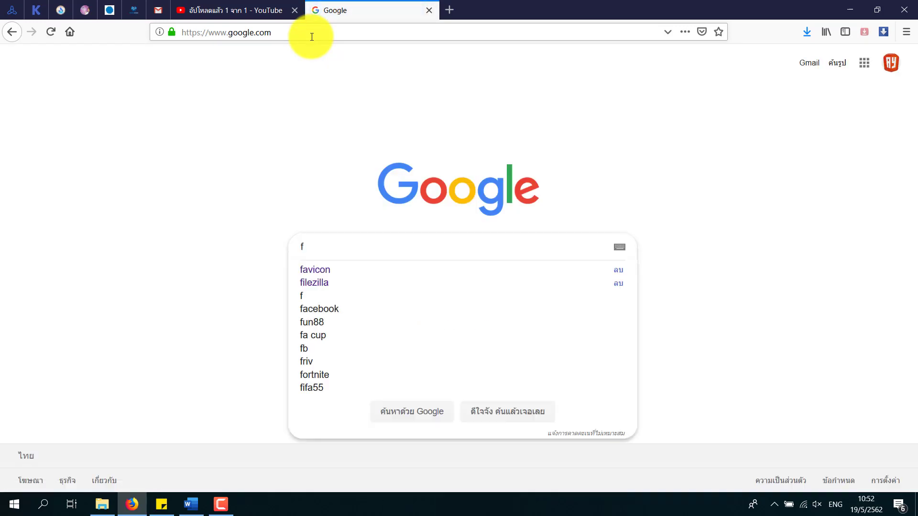
key("BackSpace")
type("-")
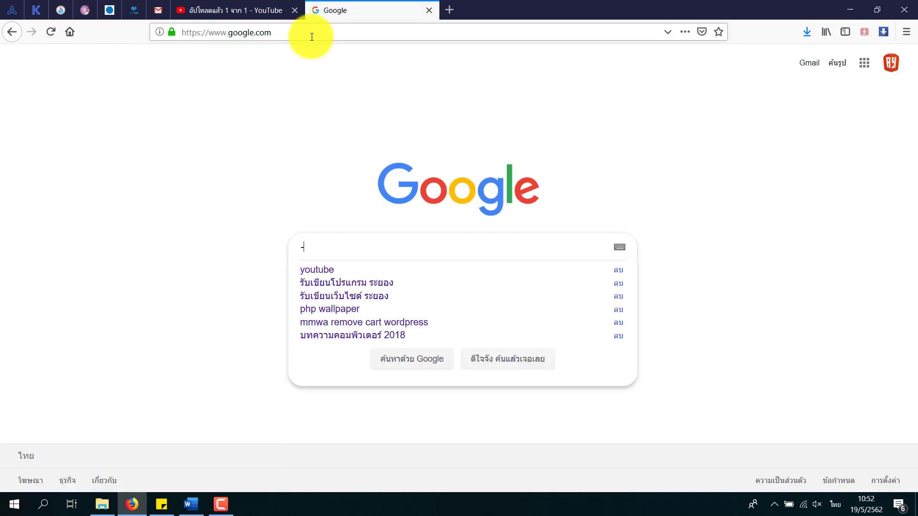
key("BackSpace")
type("m")
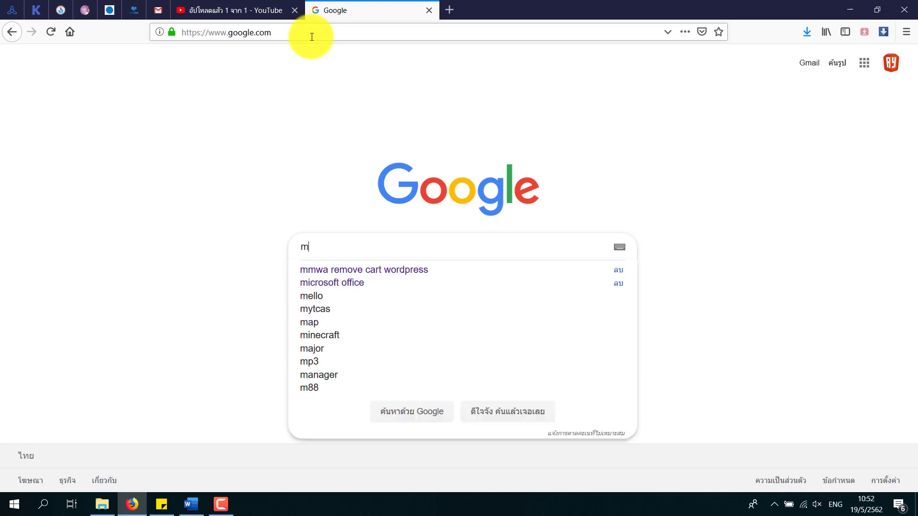
type("tg")
key("BackSpace")
key("BackSpace")
key("BackSpace")
key("grave")
type("ทะเล")
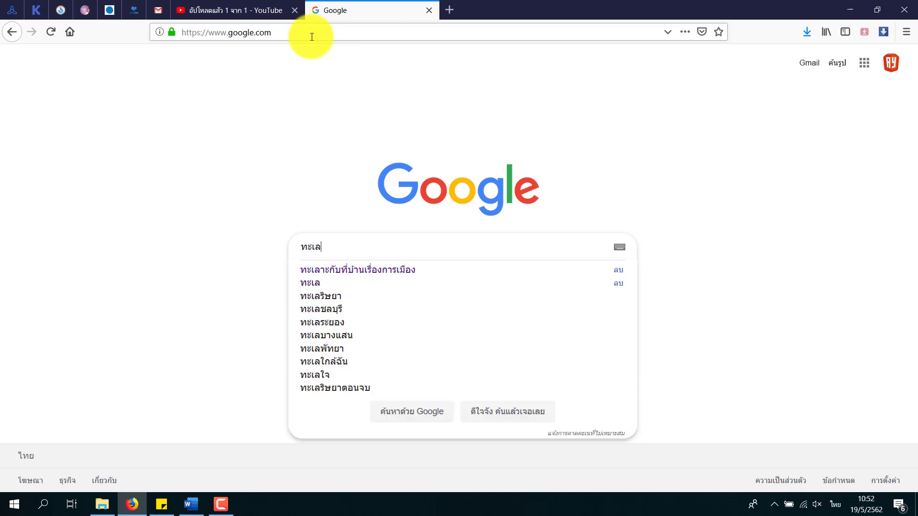
key("Return")
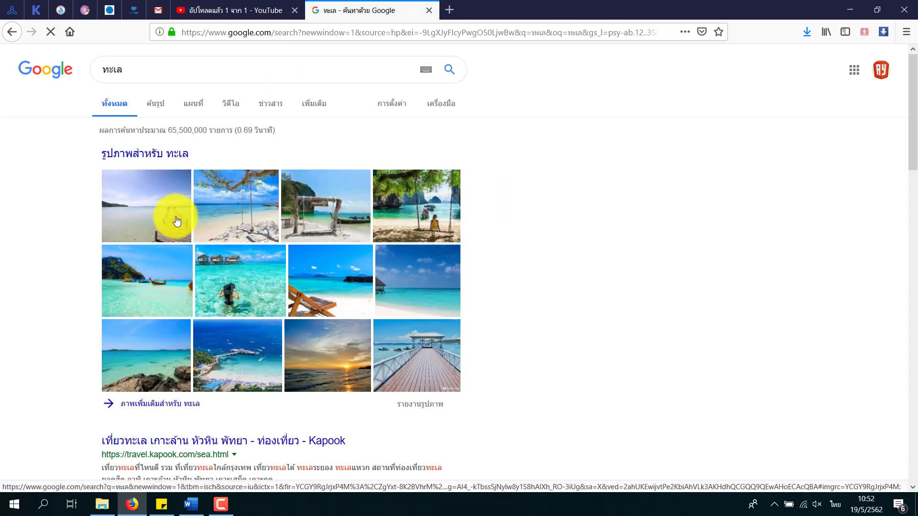
Copy the wooden pier photo from the ทะเล image results and bring up Word's paste menu.
left_click(159, 111)
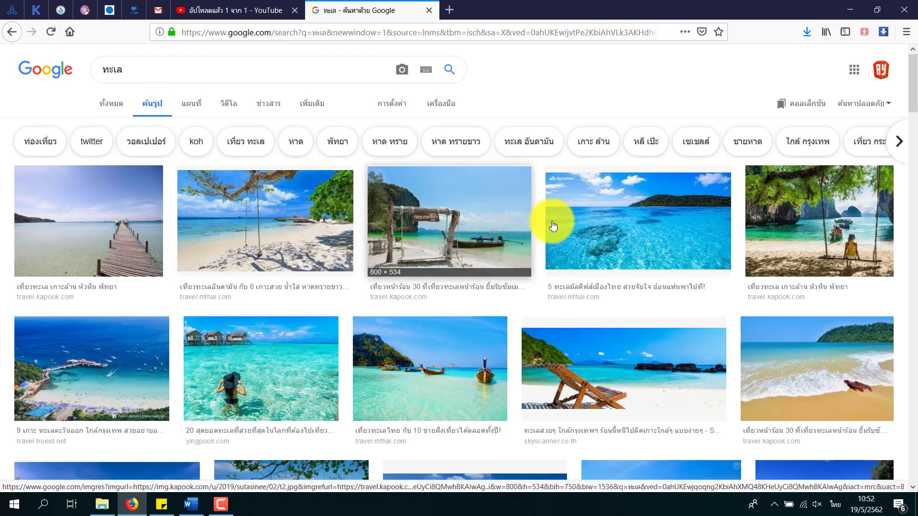
left_click(78, 233)
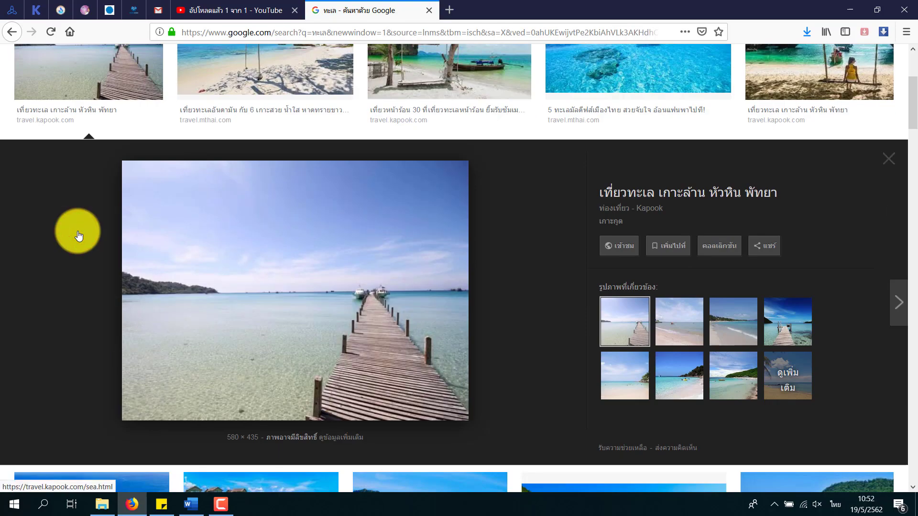
right_click(314, 242)
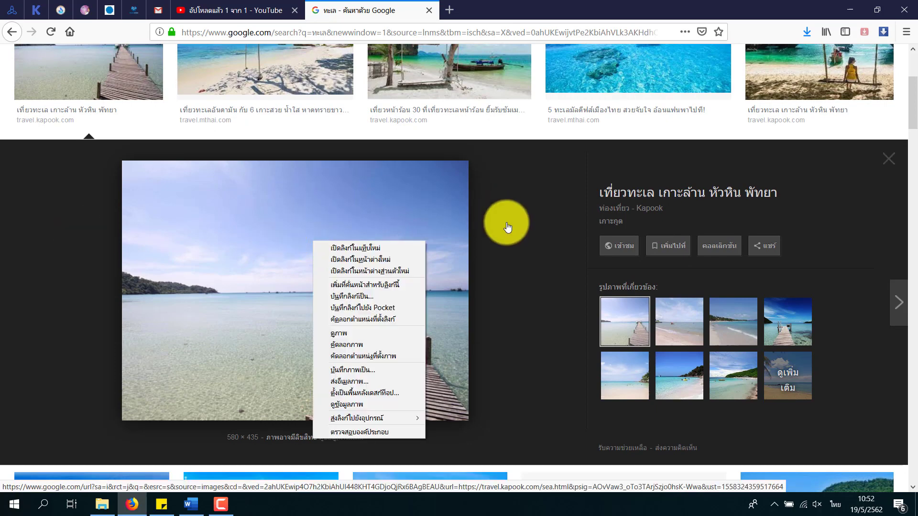
left_click(377, 347)
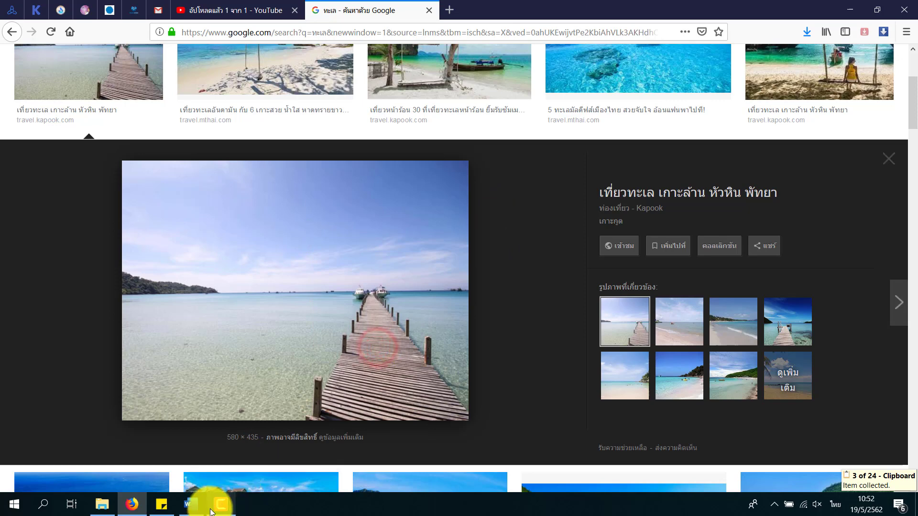
left_click(193, 503)
right_click(353, 232)
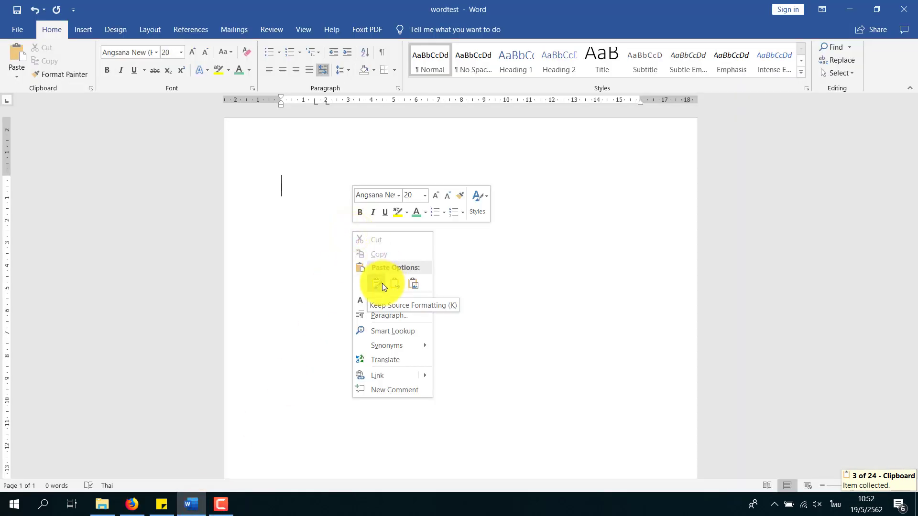
Paste the pier photo with Keep Source Formatting, deselect it, and return to Firefox.
left_click(378, 283)
left_click(646, 252)
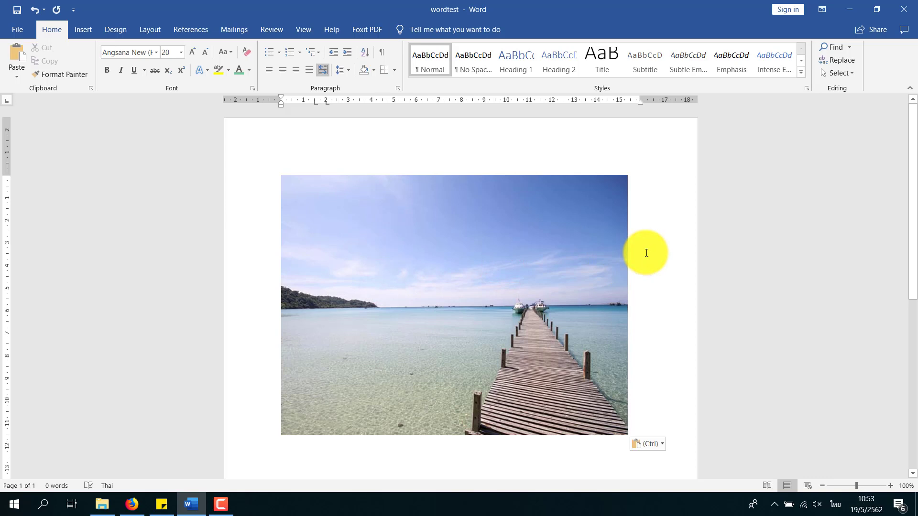
left_click(134, 504)
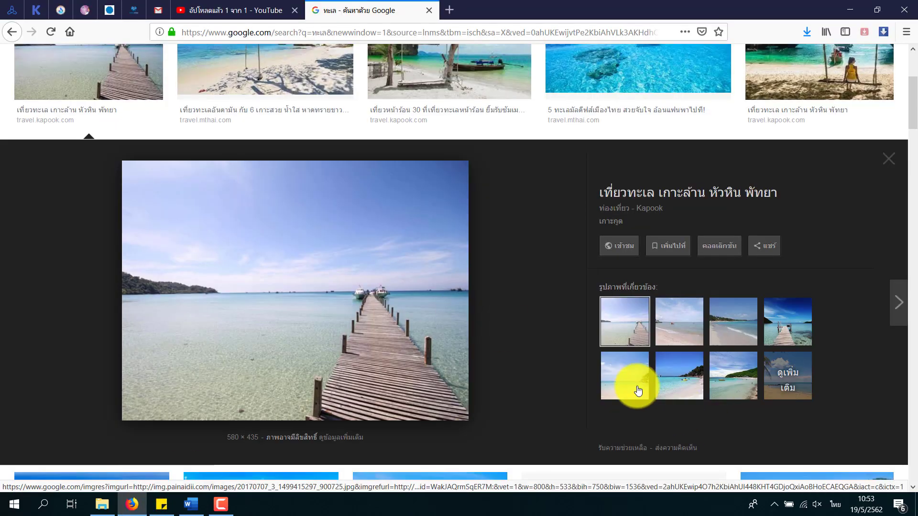
Save the wooden pier preview image from Google Images to the Desktop.
right_click(242, 219)
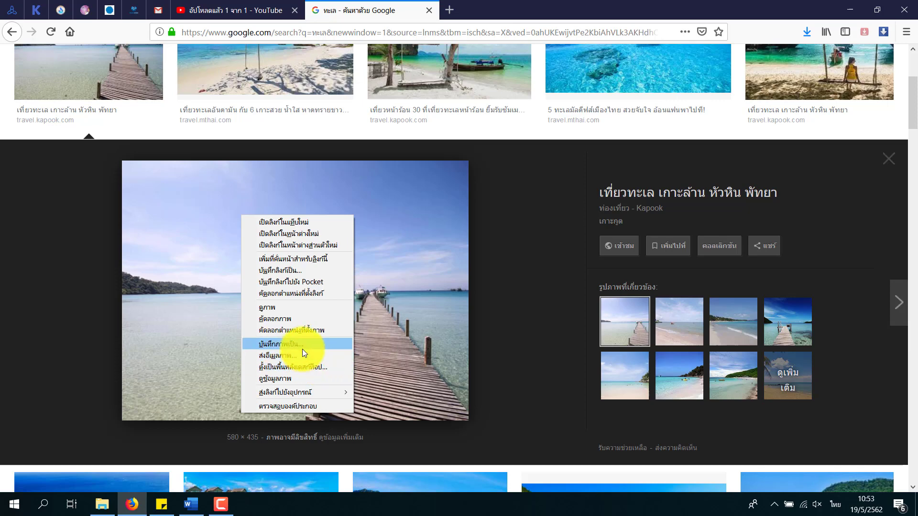
left_click(303, 344)
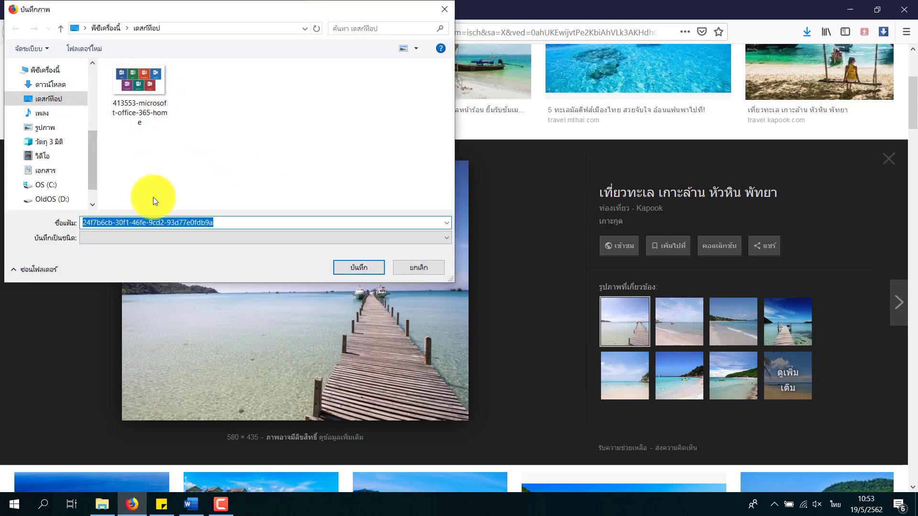
left_click(66, 95)
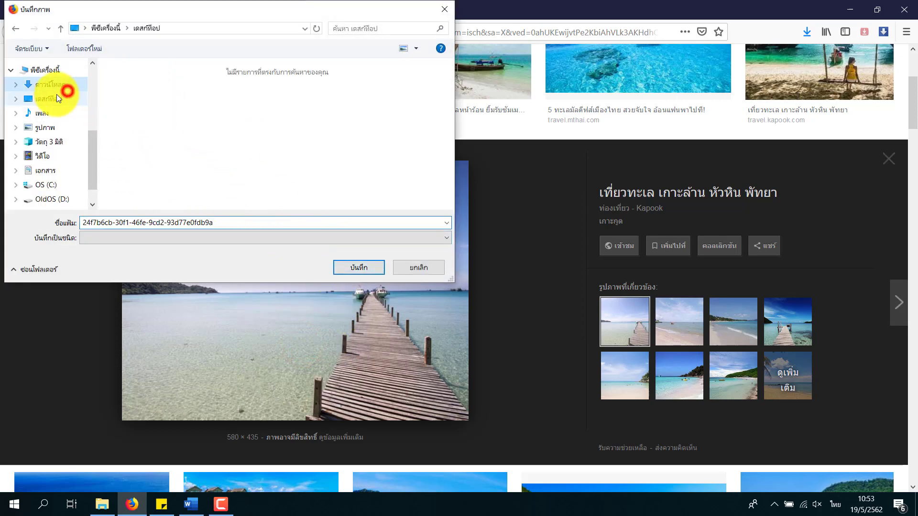
left_click(362, 268)
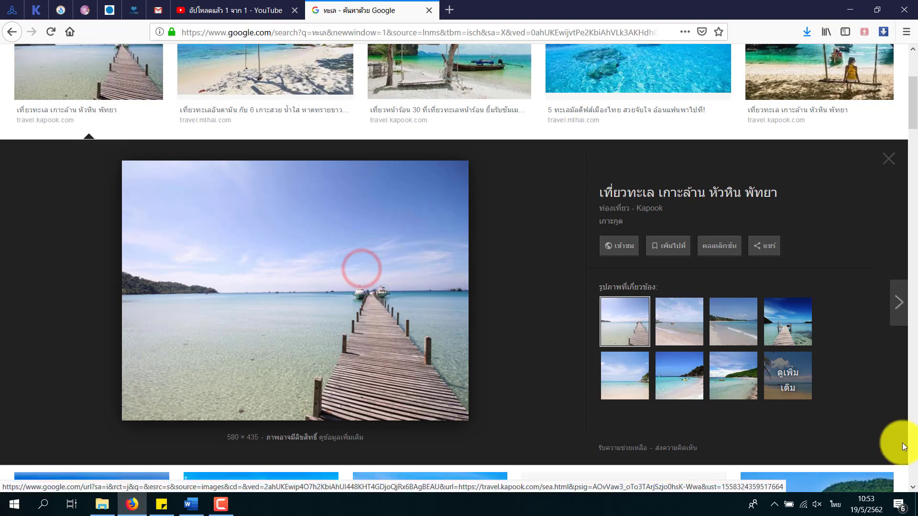
left_click(844, 5)
Drag the saved pier photo from the desktop into the Word document.
double_click(576, 5)
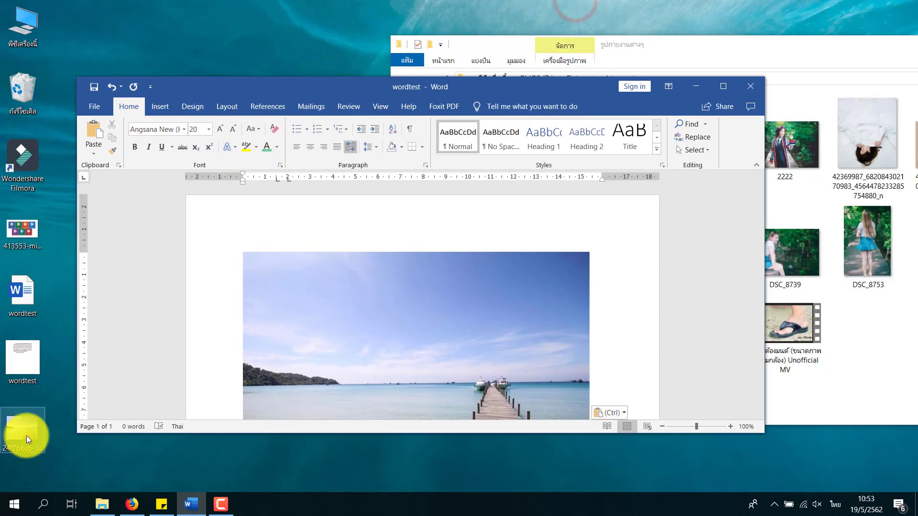
mouse_move(8, 447)
left_mouse_down()
mouse_move(279, 343)
mouse_move(72, 389)
left_mouse_up()
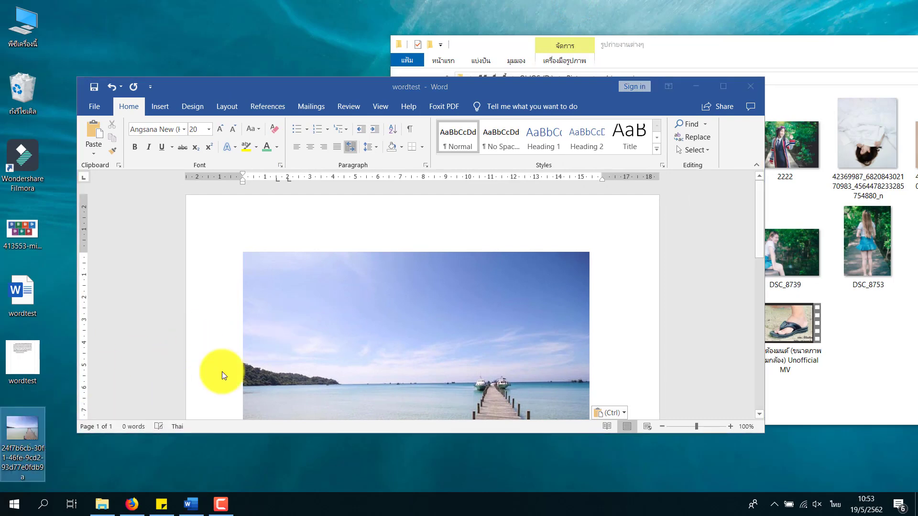
double_click(467, 86)
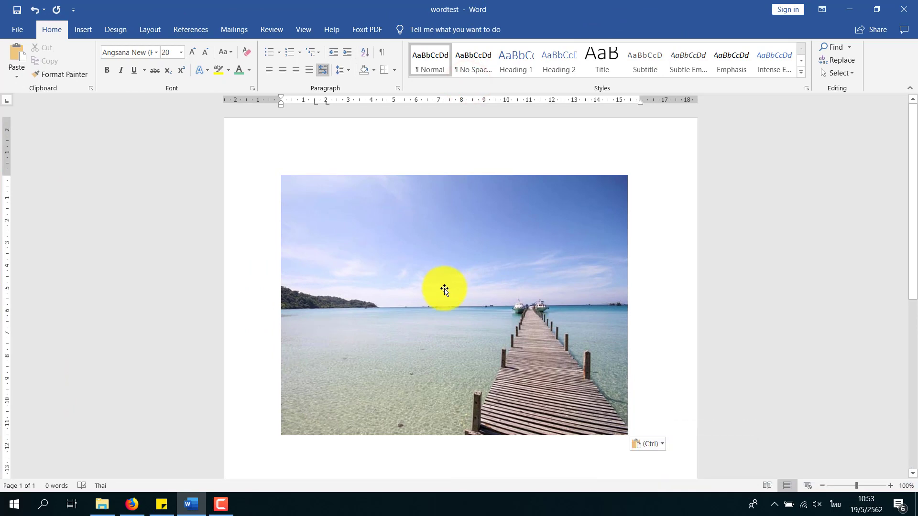
Delete the pier photo and reopen the wordtest document from the desktop.
left_click(444, 289)
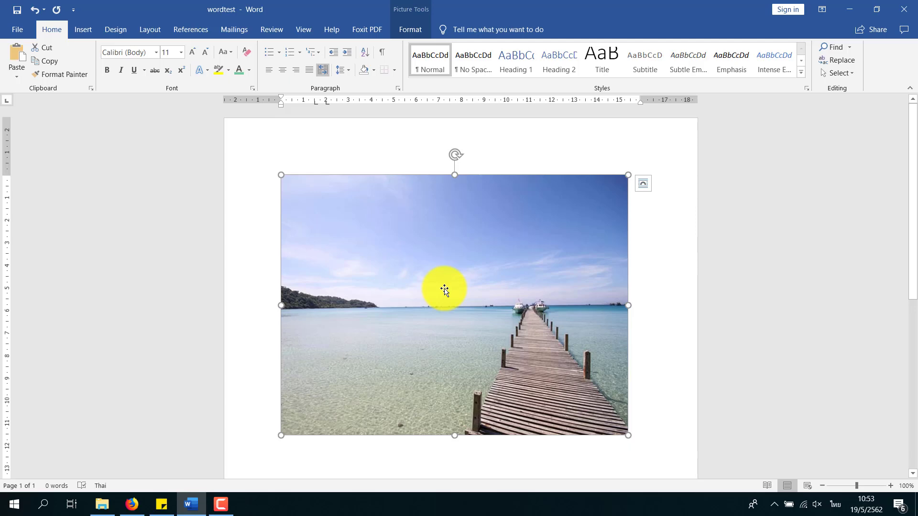
key("Delete")
double_click(352, 5)
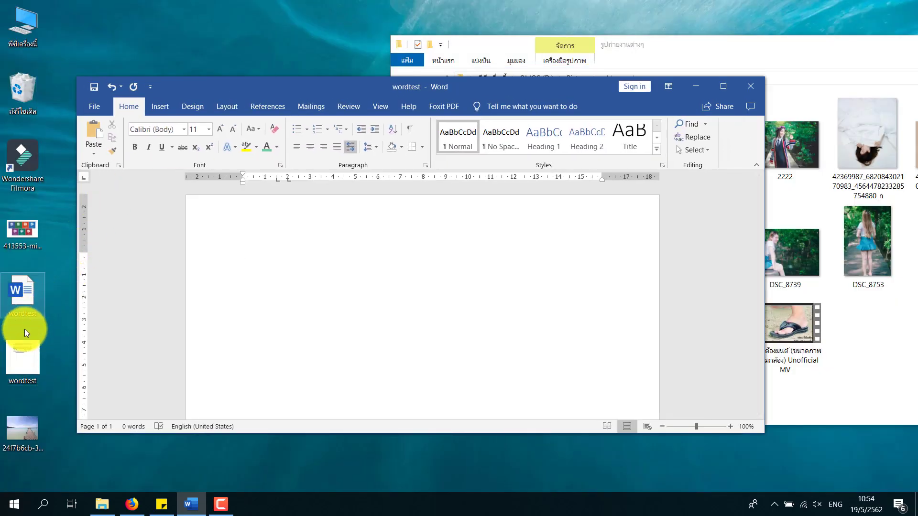
double_click(26, 300)
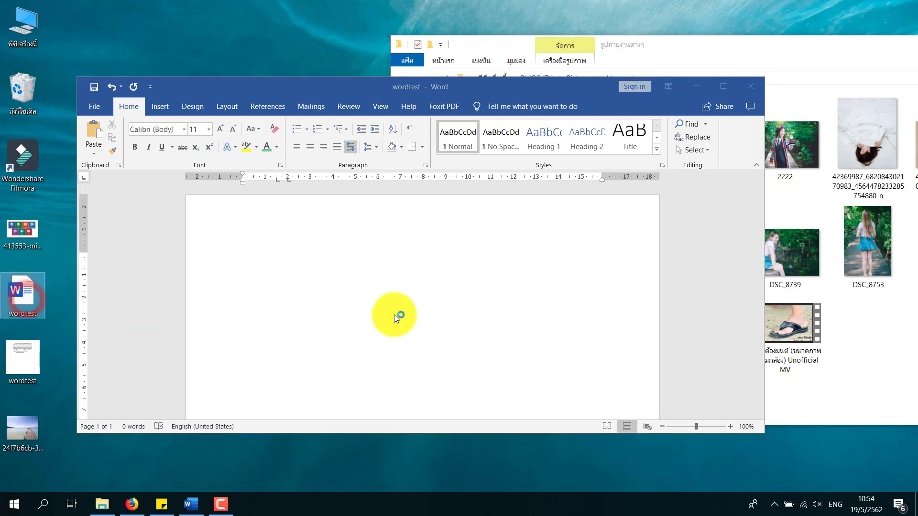
Copy the third Thai paragraph on online teaching from Sticky Notes and paste it into wordtest.
double_click(501, 90)
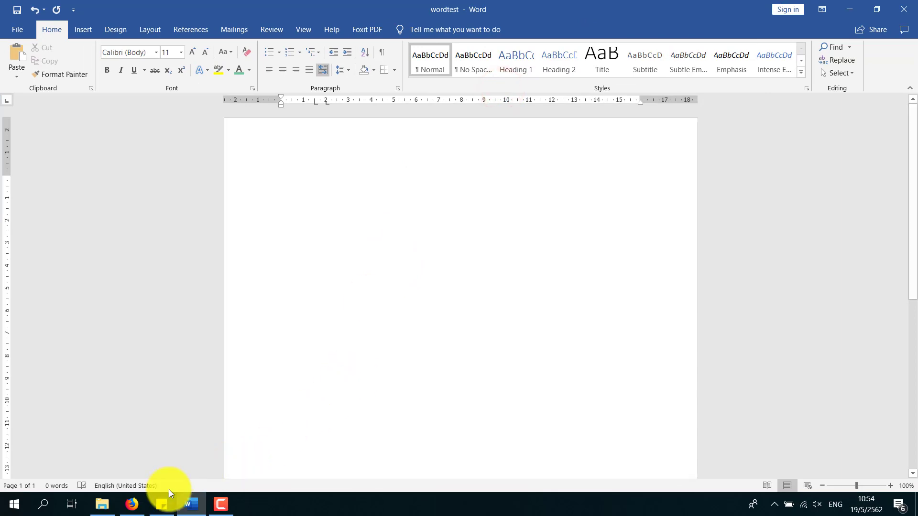
left_click(162, 504)
left_click_drag(877, 290, 487, 244)
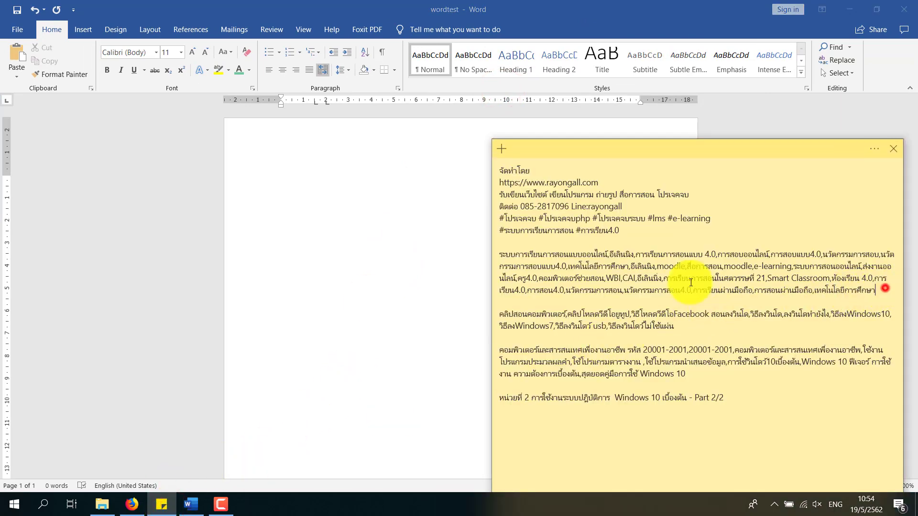
key("ctrl+c")
left_click(401, 305)
key("ctrl+v")
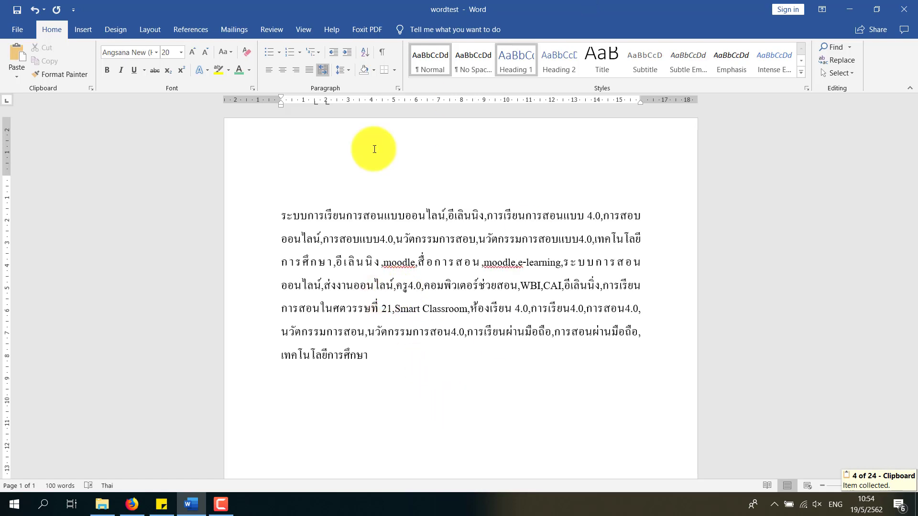
left_click_drag(316, 100, 328, 102)
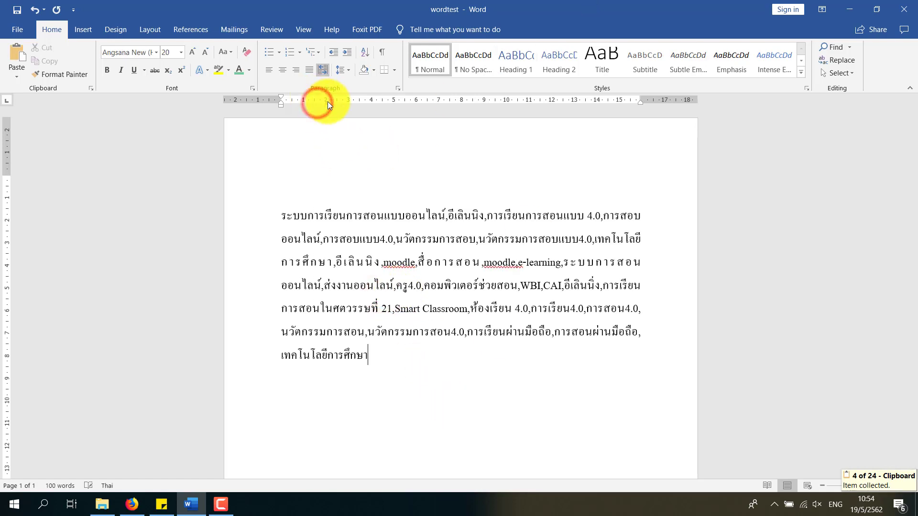
Insert the saved pier photo from the desktop below the Thai paragraph and select it.
double_click(512, 10)
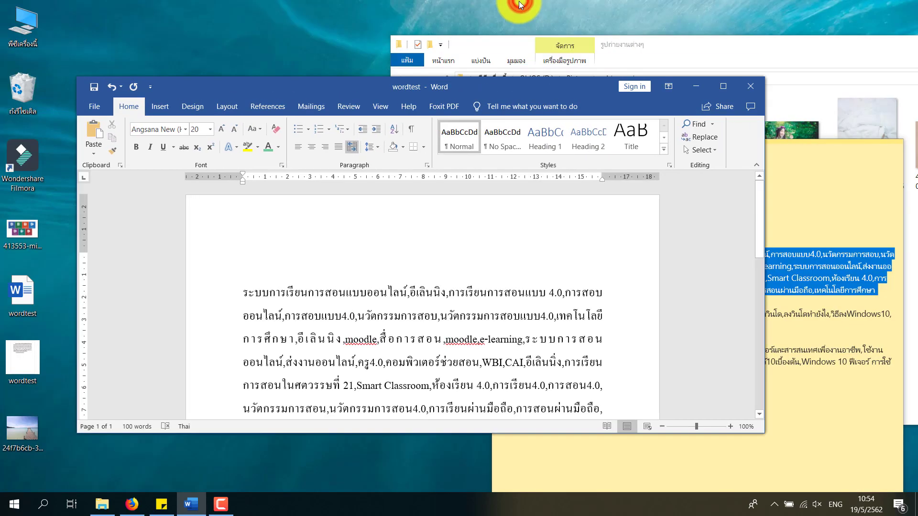
left_click(301, 317)
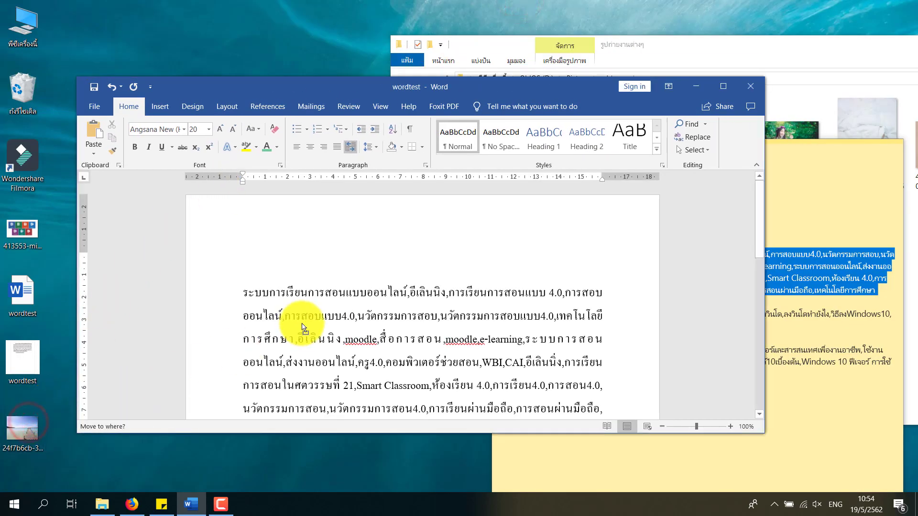
double_click(598, 82)
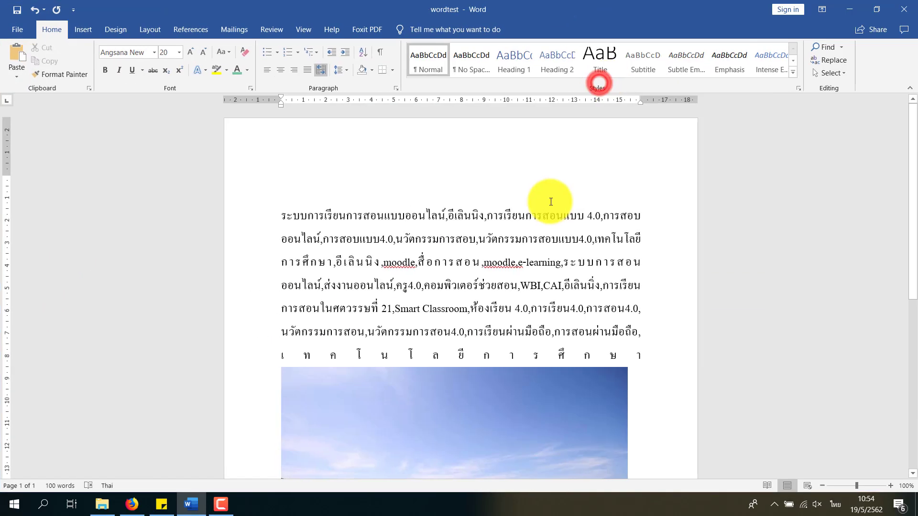
scroll(543, 215, "down", 3)
scroll(493, 228, "down", 1)
left_click(492, 228)
scroll(471, 304, "up", 5)
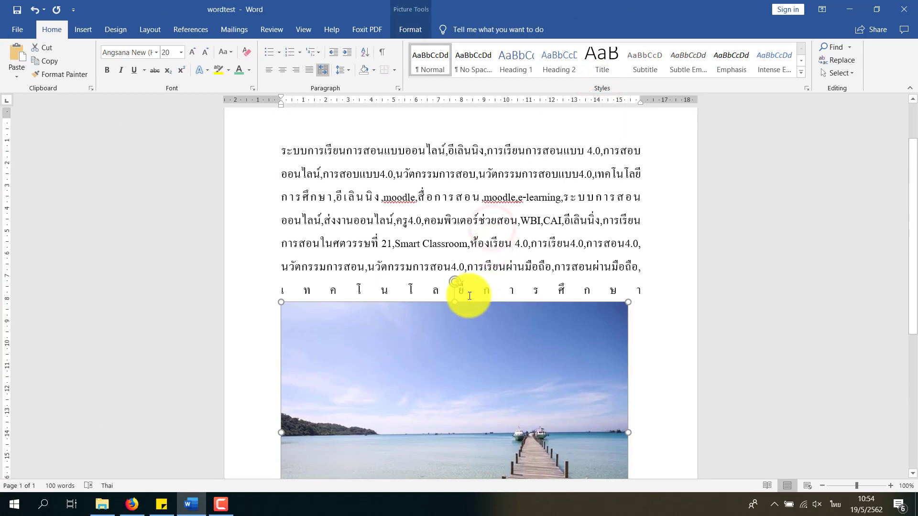
mouse_move(382, 410)
left_mouse_down()
mouse_move(356, 258)
mouse_move(392, 416)
left_mouse_up()
Move the pier photo above the paragraph's first line and open its picture formatting options.
scroll(481, 416, "down", 4)
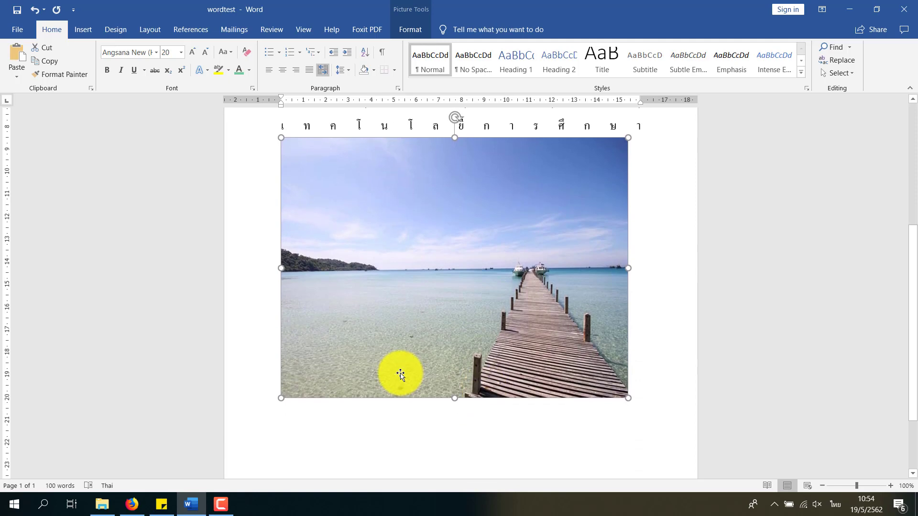
scroll(400, 373, "up", 4)
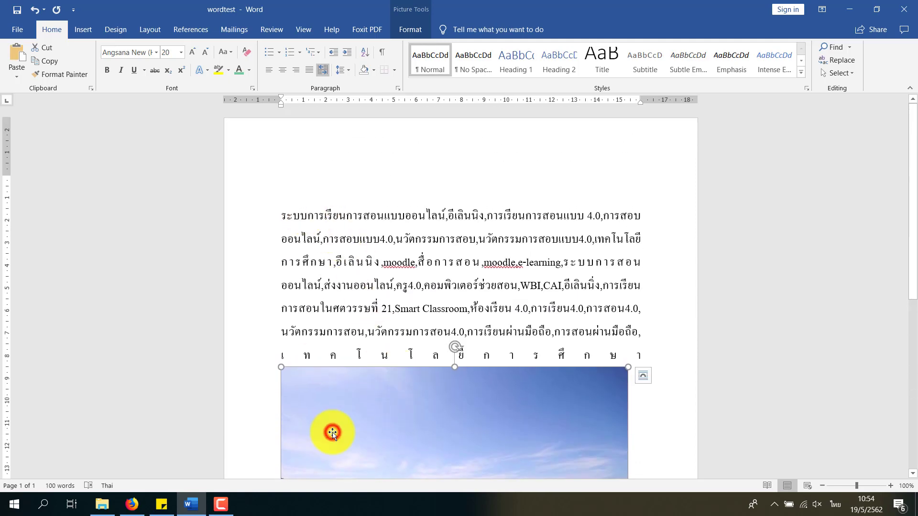
scroll(335, 428, "down", 3)
scroll(340, 421, "up", 2)
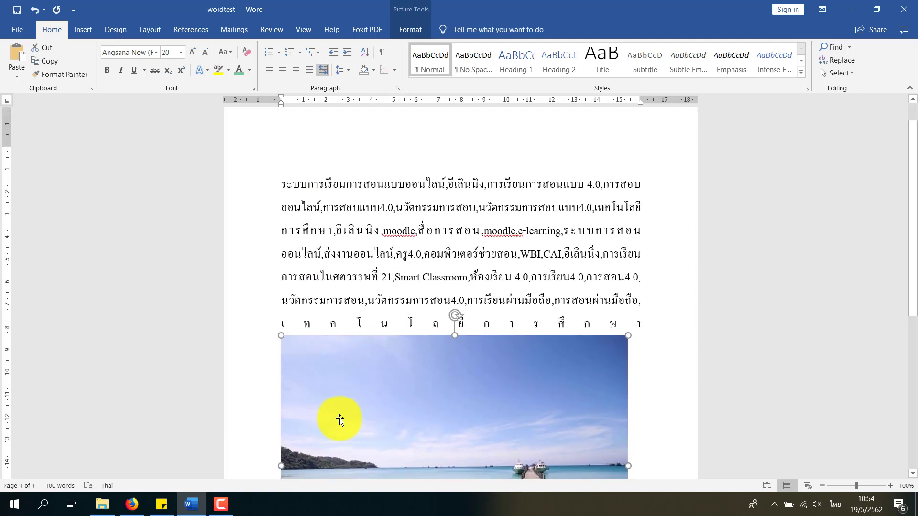
left_click_drag(352, 372, 281, 192)
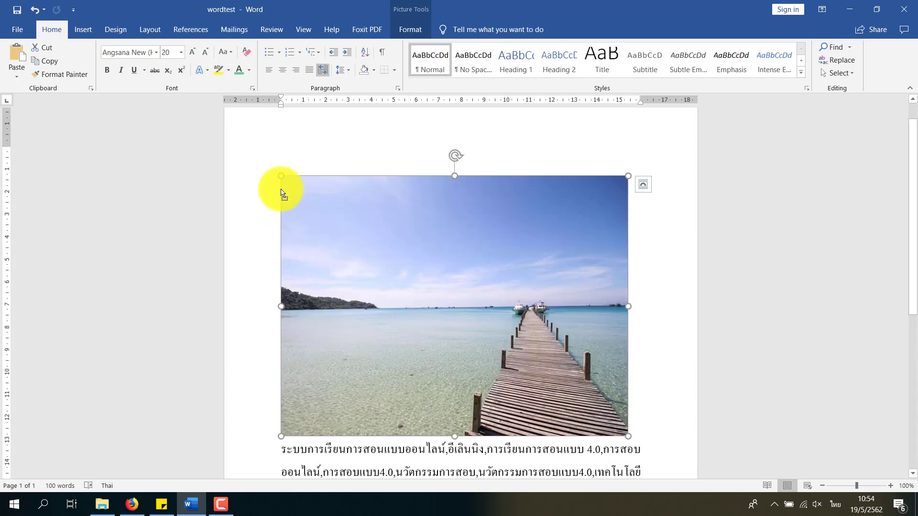
key("ctrl+z")
scroll(354, 335, "up", 3)
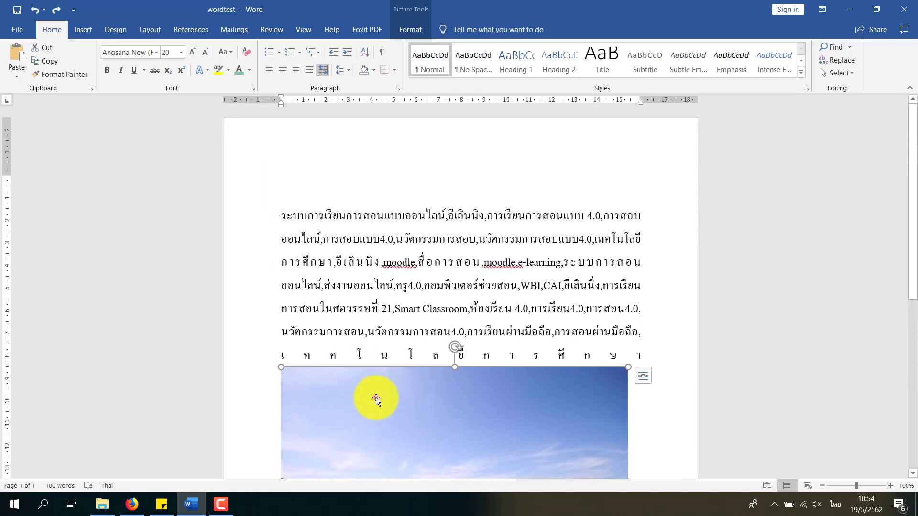
mouse_move(376, 399)
left_mouse_down()
mouse_move(283, 222)
mouse_move(292, 206)
mouse_move(287, 223)
mouse_move(282, 216)
left_mouse_up()
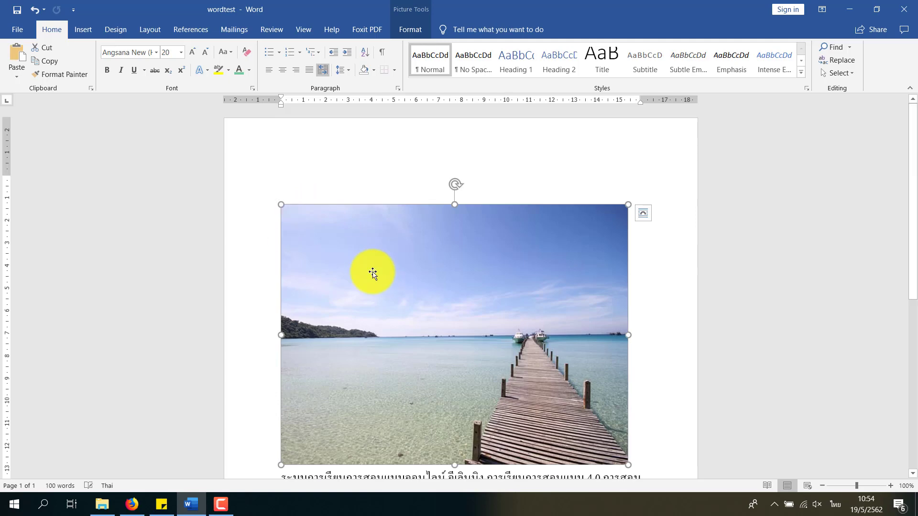
scroll(375, 258, "down", 2)
scroll(378, 272, "down", 2)
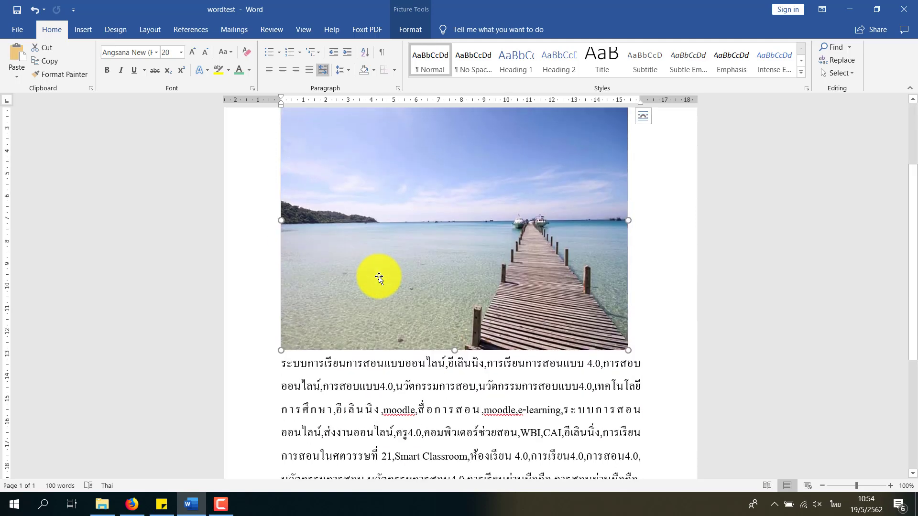
double_click(379, 278)
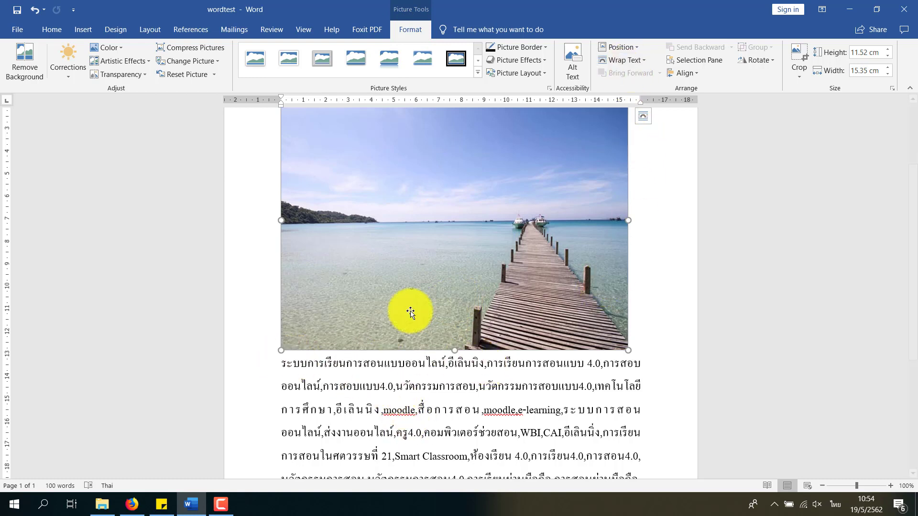
Drag the pier photo up to the start of the Thai paragraph.
left_click(614, 61)
left_click(614, 63)
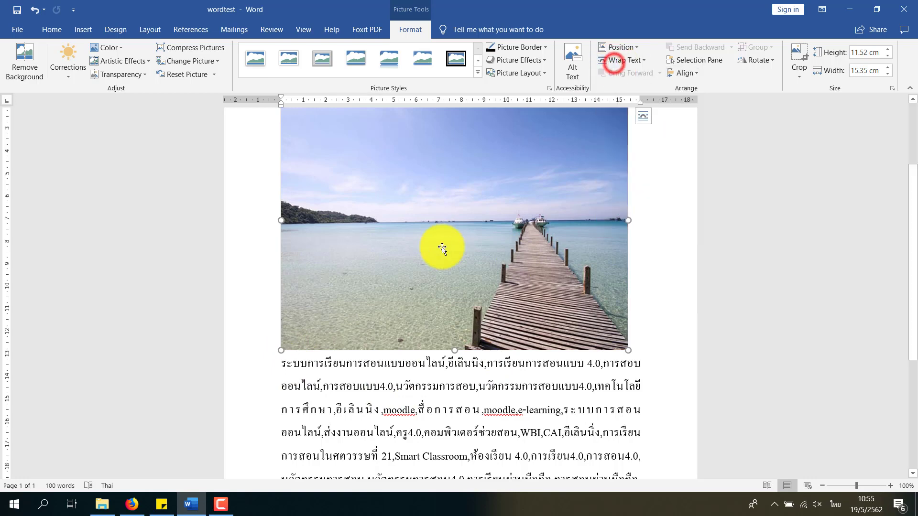
scroll(437, 246, "down", 2)
left_click_drag(436, 235, 421, 431)
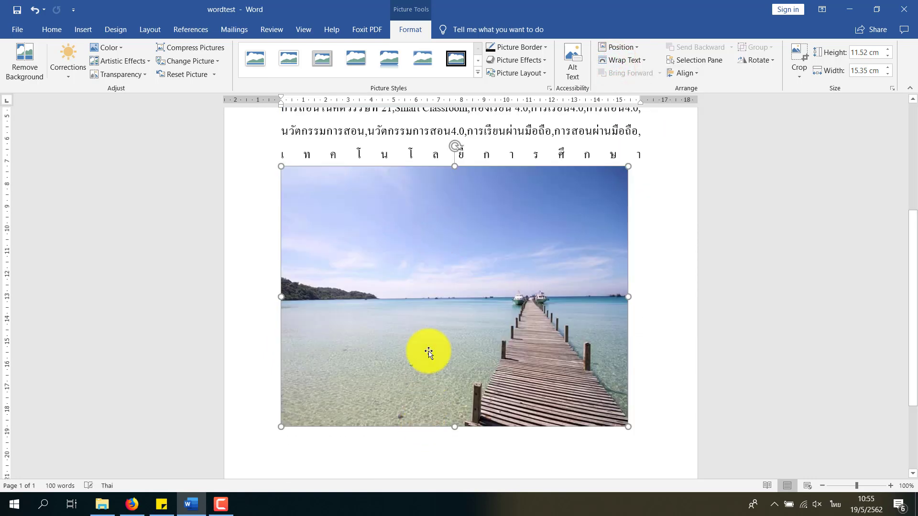
scroll(425, 378, "up", 5)
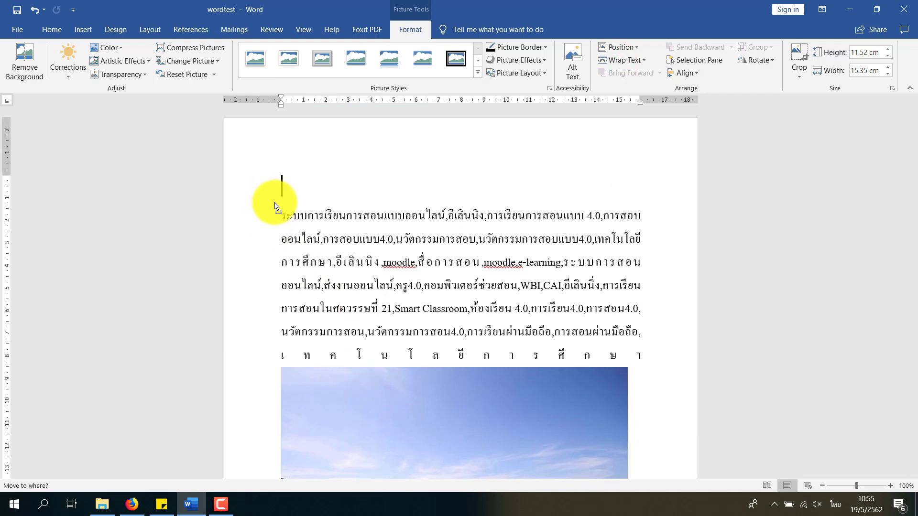
left_click_drag(270, 207, 271, 203)
scroll(563, 205, "down", 2)
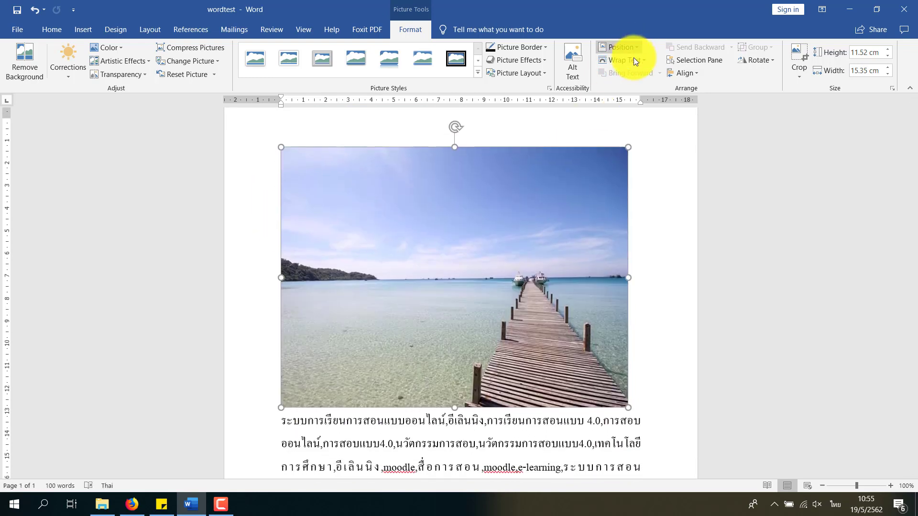
Apply Tight text wrapping and drag the photo down into the paragraph.
left_click(632, 62)
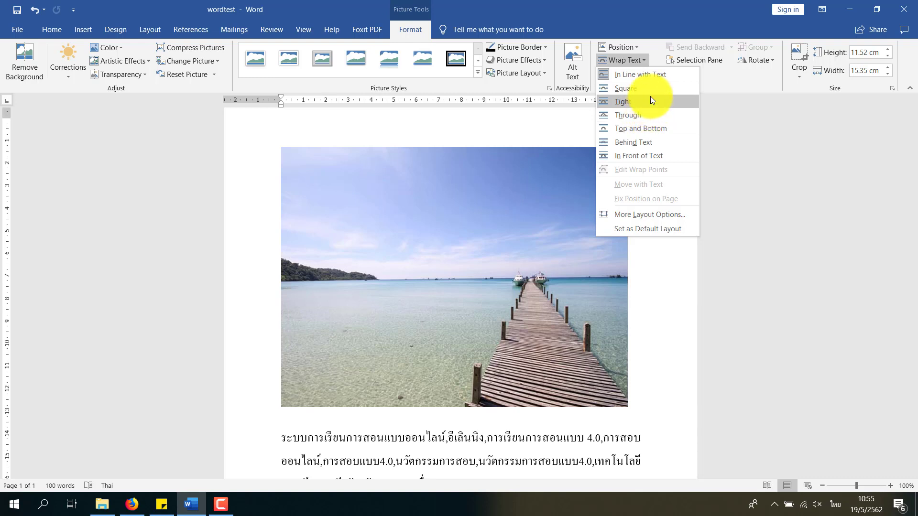
left_click(650, 101)
mouse_move(526, 243)
left_mouse_down()
mouse_move(509, 372)
mouse_move(550, 332)
left_mouse_up()
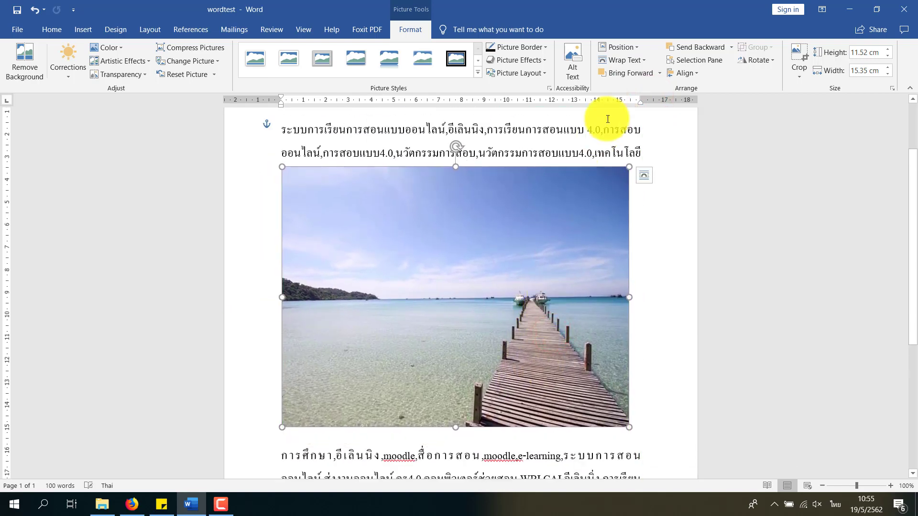
Apply Through wrapping, shrink the photo to about 10.5 cm wide and centre it.
left_click(627, 60)
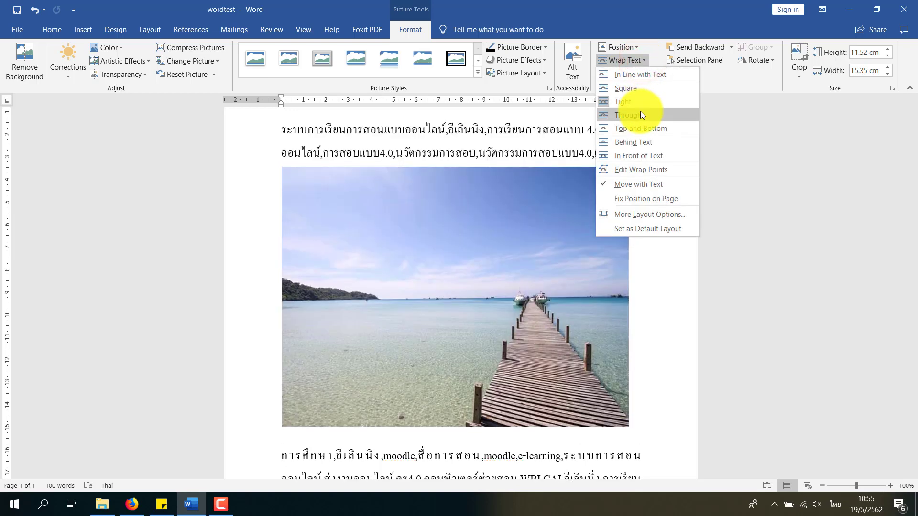
left_click(640, 115)
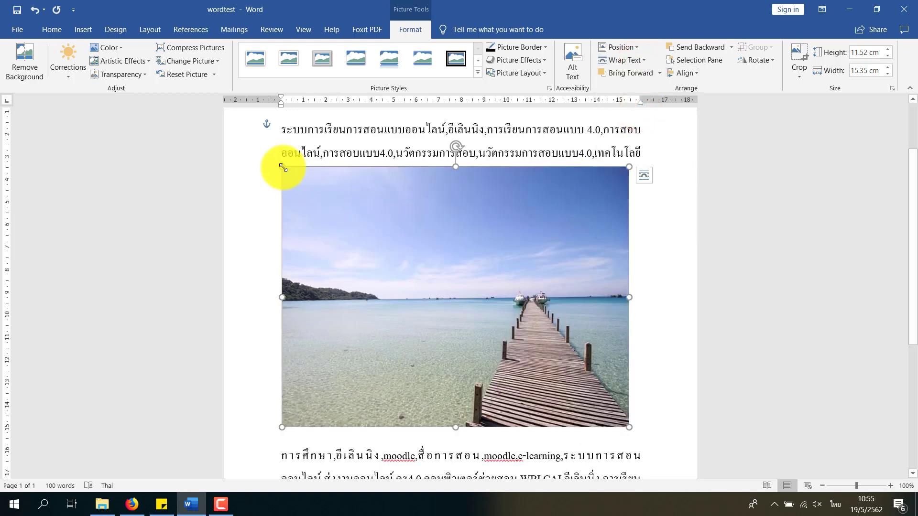
mouse_move(283, 167)
left_mouse_down()
mouse_move(368, 242)
mouse_move(392, 248)
left_mouse_up()
left_click_drag(467, 291, 461, 214)
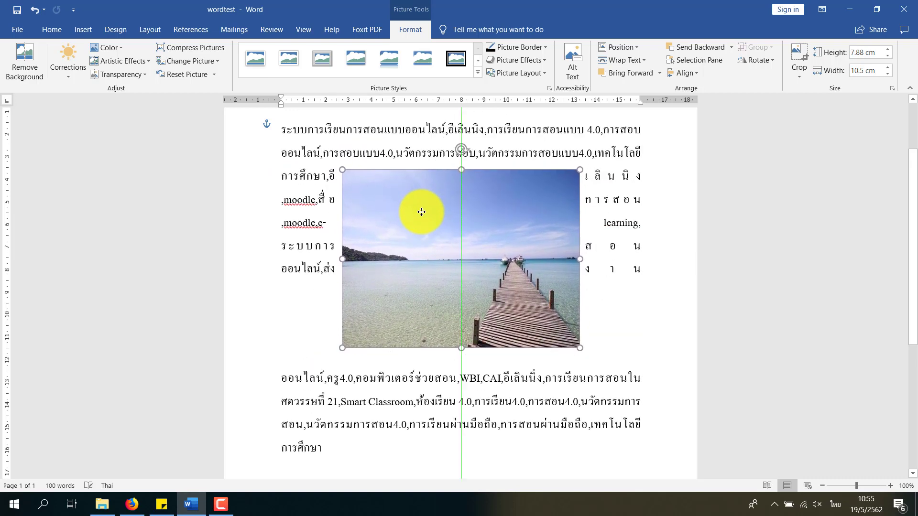
left_click_drag(461, 214, 421, 211)
Switch the photo's wrapping to Top and Bottom.
left_click(649, 62)
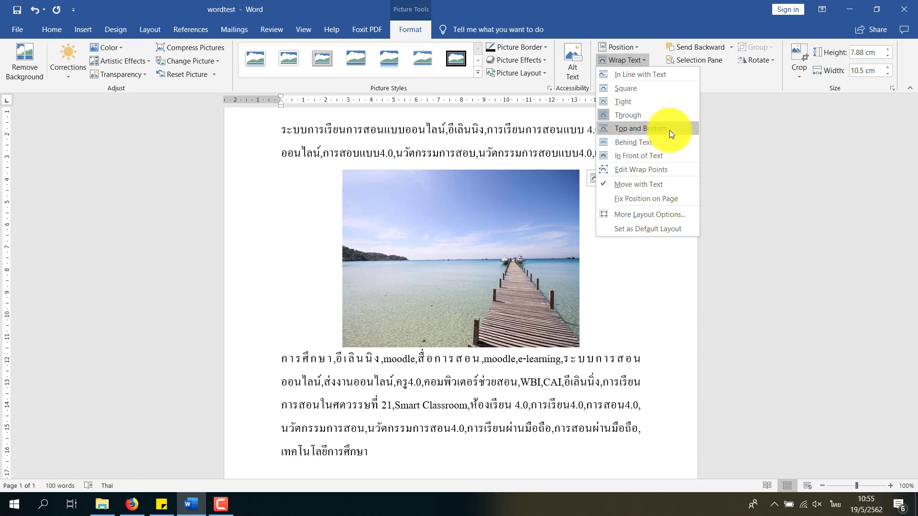
left_click(669, 130)
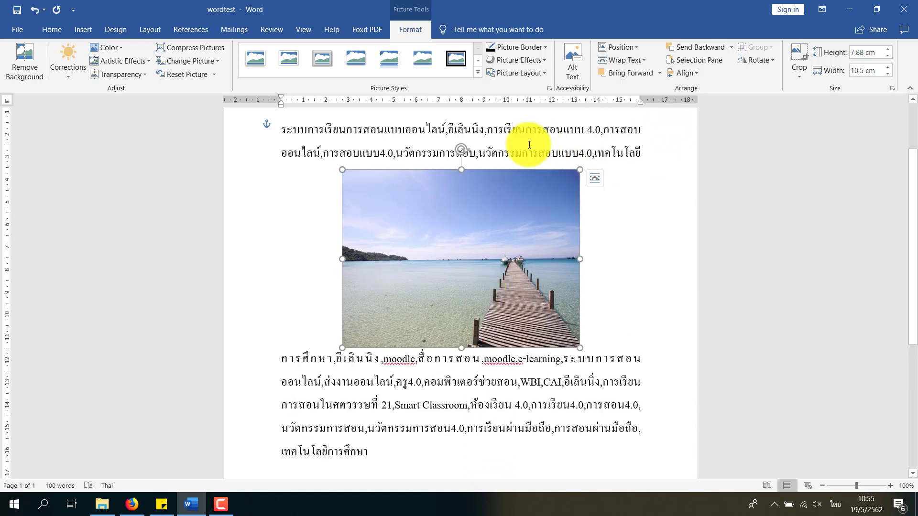
left_click(643, 58)
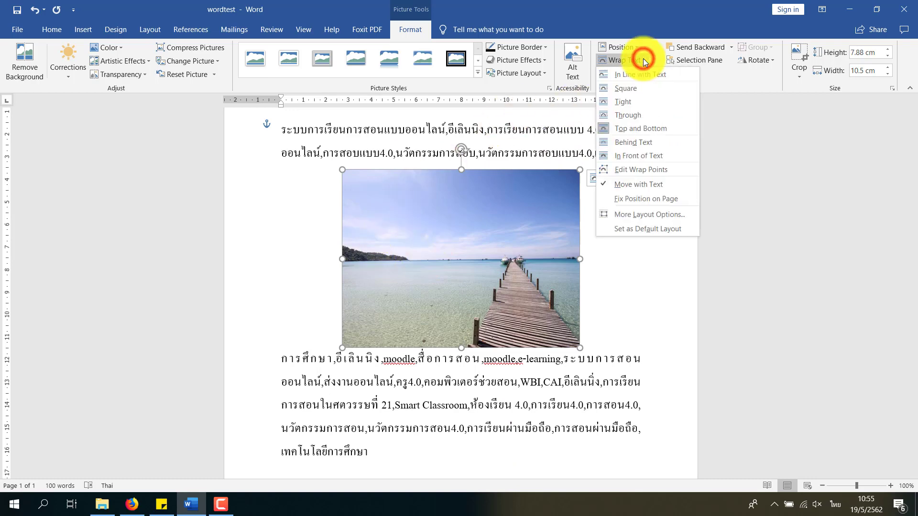
Put the photo behind the text, resize it to 5.76 × 7.68 cm and move it over the paragraph.
left_click(646, 142)
scroll(550, 363, "up", 3)
mouse_move(551, 391)
left_mouse_down()
mouse_move(543, 338)
mouse_move(481, 320)
left_mouse_up()
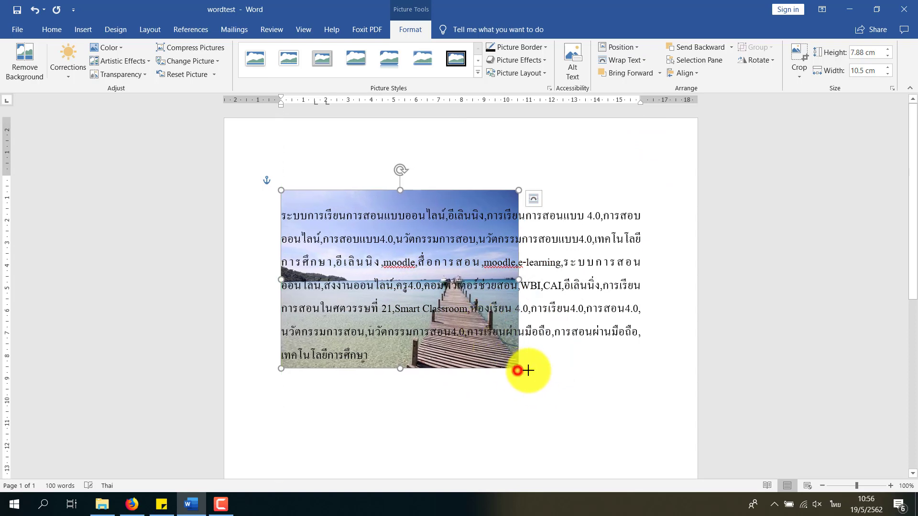
left_click_drag(518, 371, 653, 367)
left_click_drag(550, 390, 568, 363)
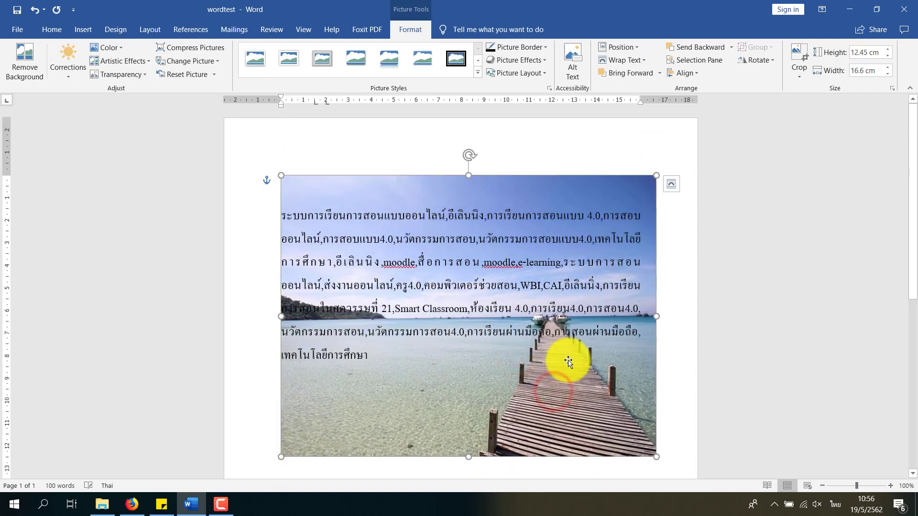
left_click_drag(281, 175, 481, 327)
left_click_drag(548, 389, 461, 317)
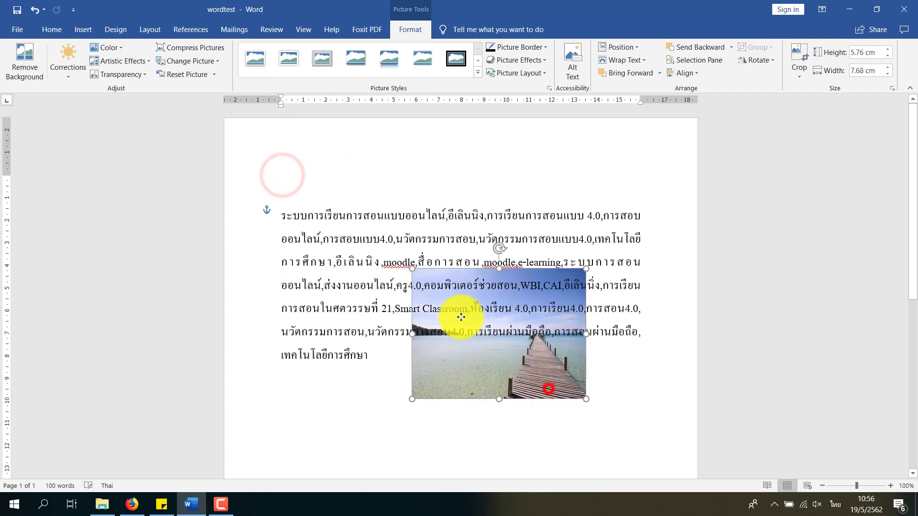
left_click(644, 60)
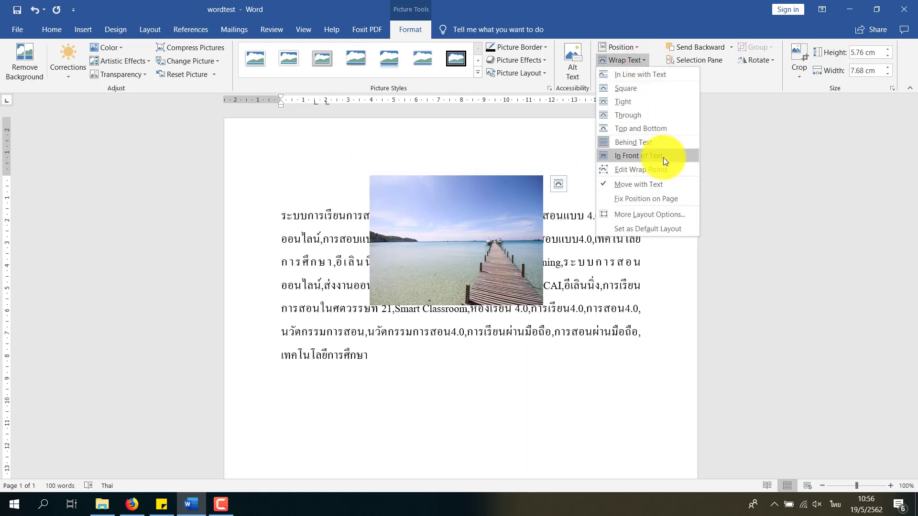
Try In Front of Text, then Behind Text wrapping, moving the photo toward the top-left.
left_click(638, 156)
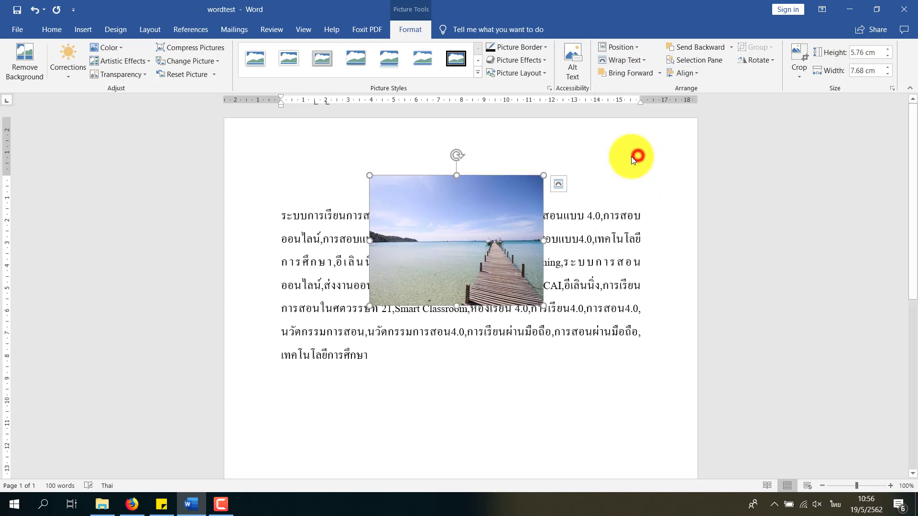
mouse_move(455, 207)
left_mouse_down()
mouse_move(317, 207)
mouse_move(434, 199)
mouse_move(365, 194)
mouse_move(416, 207)
mouse_move(387, 209)
mouse_move(441, 250)
mouse_move(402, 332)
mouse_move(467, 200)
mouse_move(602, 226)
mouse_move(421, 226)
mouse_move(441, 199)
mouse_move(477, 227)
left_mouse_up()
left_click(647, 63)
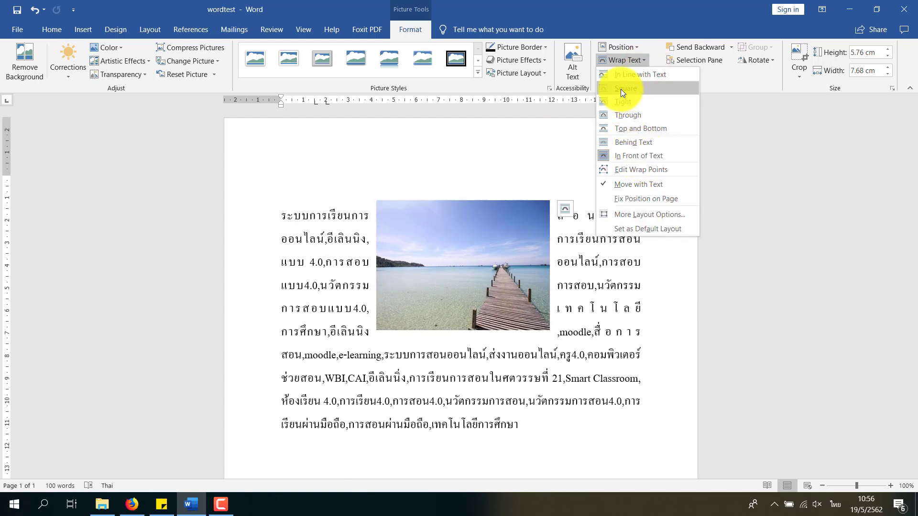
left_click(651, 142)
mouse_move(511, 203)
left_mouse_down()
mouse_move(419, 164)
mouse_move(440, 353)
left_mouse_up()
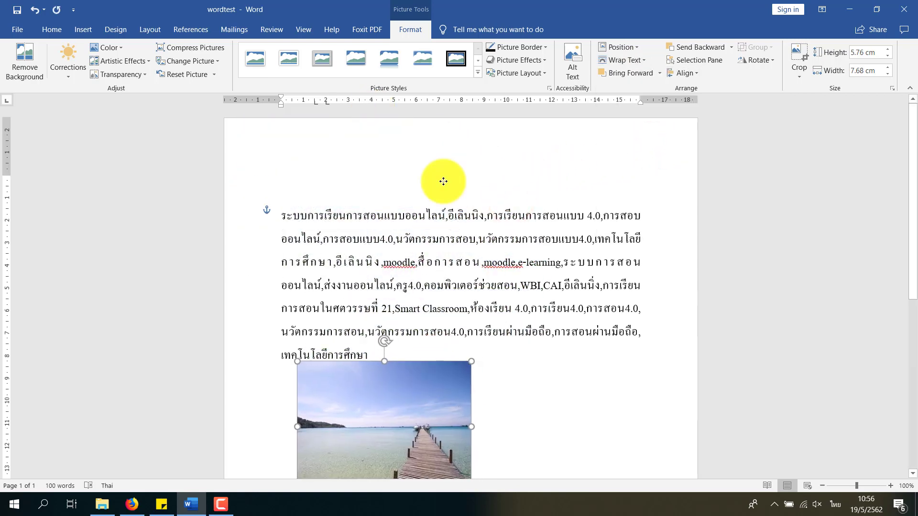
mouse_move(440, 180)
left_mouse_down()
mouse_move(447, 157)
mouse_move(442, 174)
left_mouse_up()
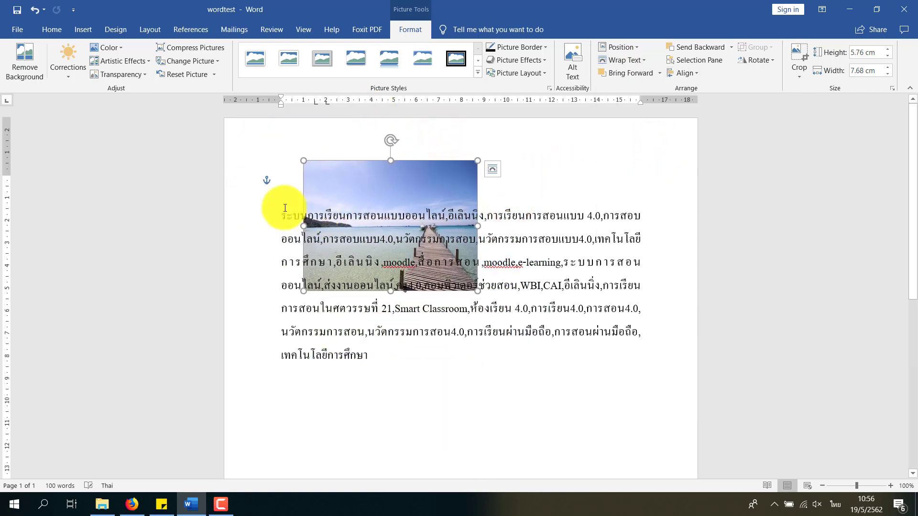
Position the photo at the page's top left above the paragraph, undoing an accidental text change.
left_click(279, 215)
mouse_move(346, 199)
left_mouse_down()
mouse_move(323, 160)
mouse_move(326, 172)
left_mouse_up()
left_click(277, 213)
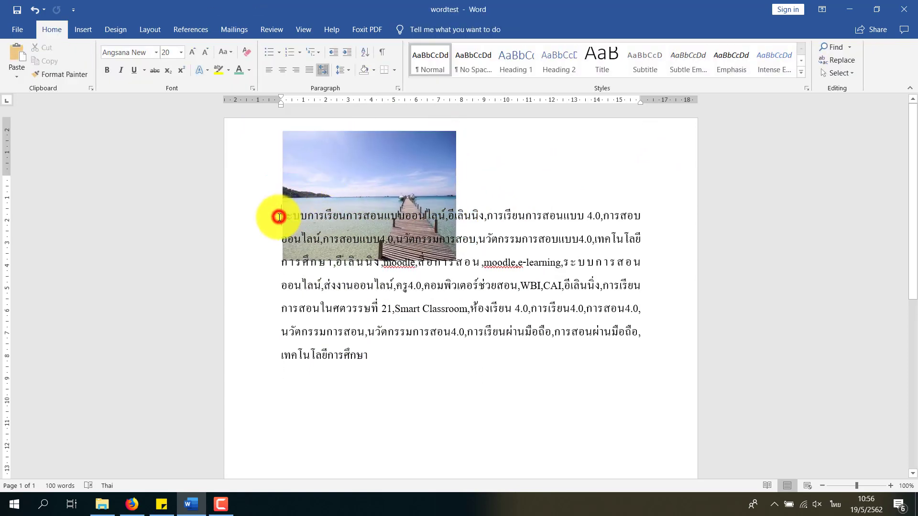
key("ctrl+z")
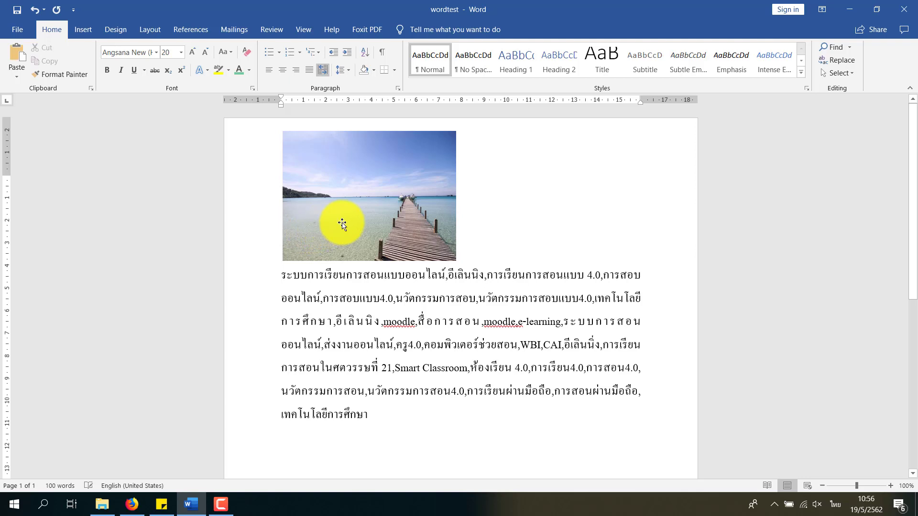
mouse_move(362, 219)
left_mouse_down()
mouse_move(378, 220)
mouse_move(367, 219)
left_mouse_up()
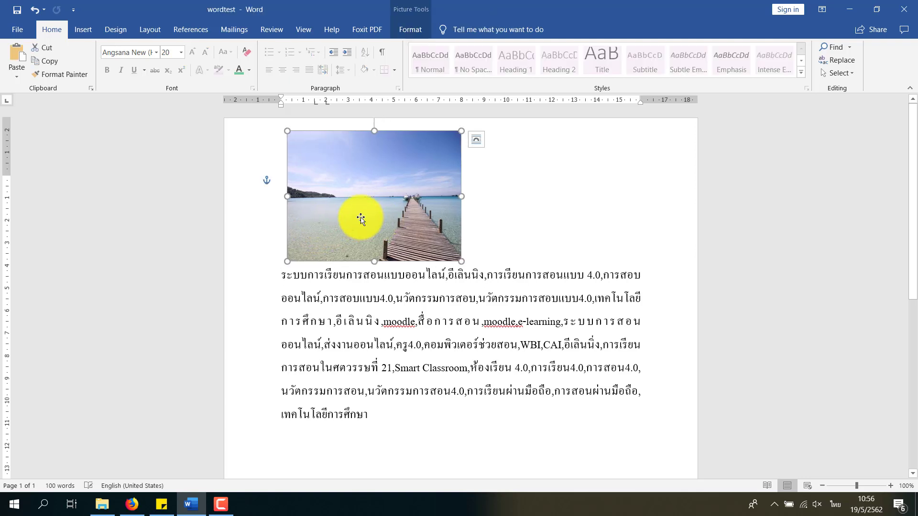
left_click(394, 266)
left_click(384, 228)
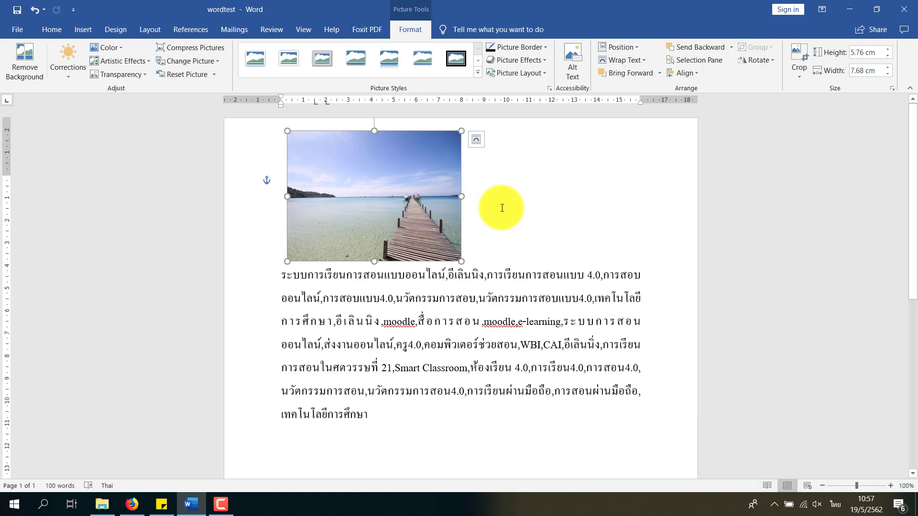
left_click(54, 33)
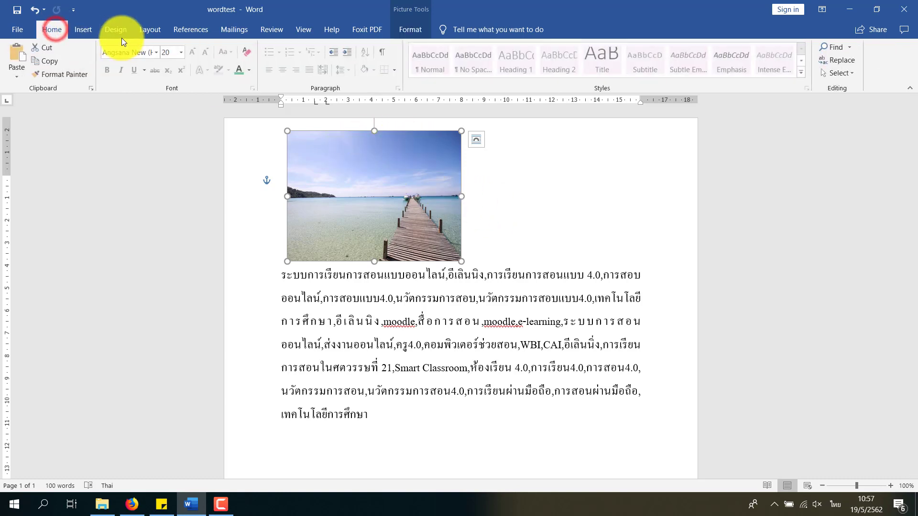
left_click(94, 30)
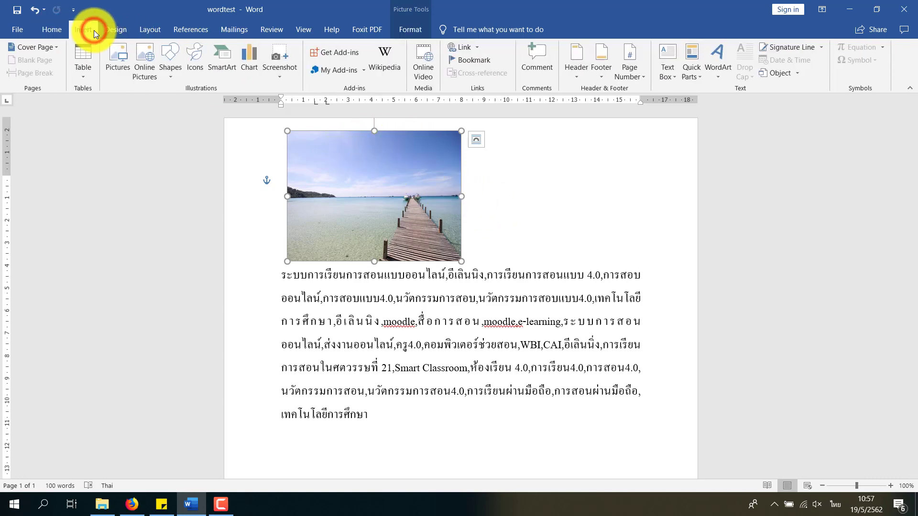
Delete the beach photo and all the Thai text on the page.
left_click(174, 80)
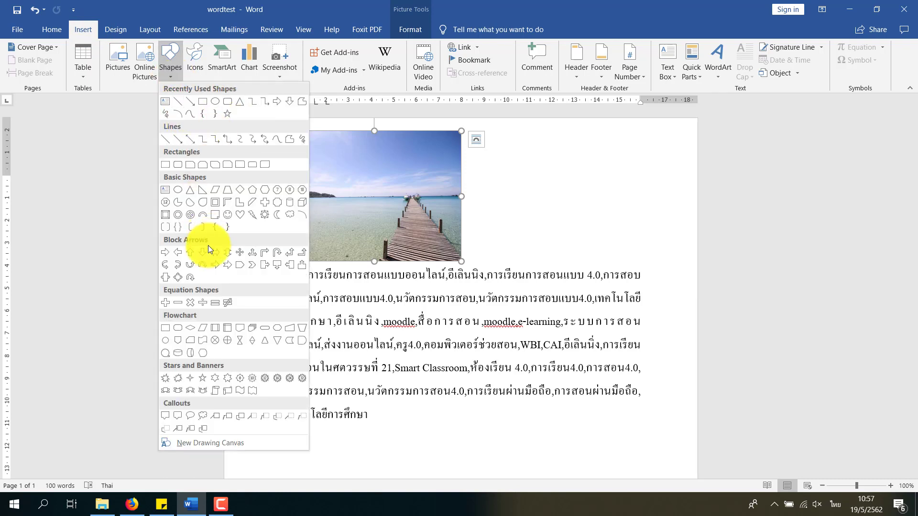
left_click(348, 205)
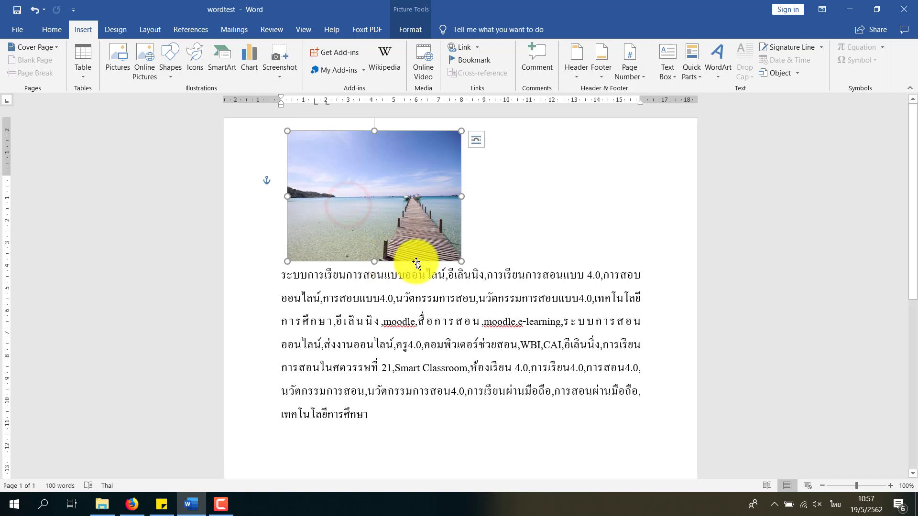
key("Delete")
key("ctrl+a")
key("Delete")
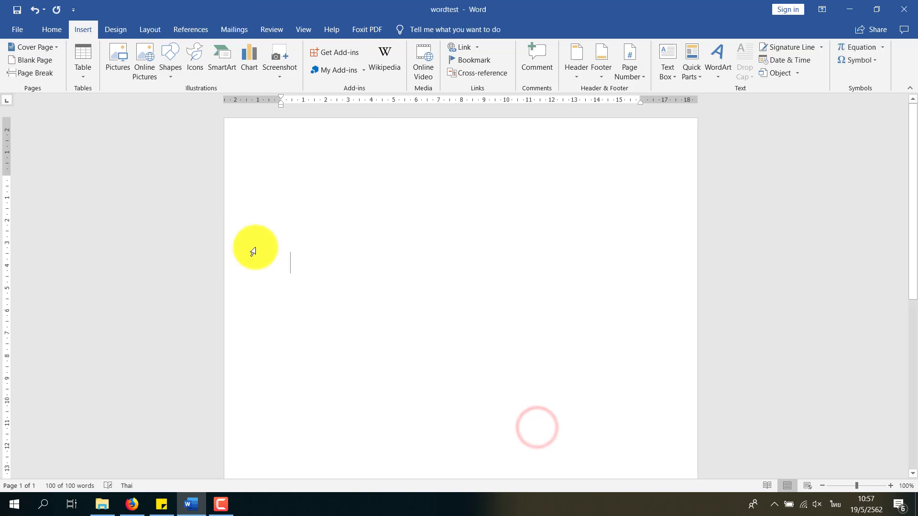
Insert the bar-chart icon from the Analytics category of Icons.
left_click(200, 72)
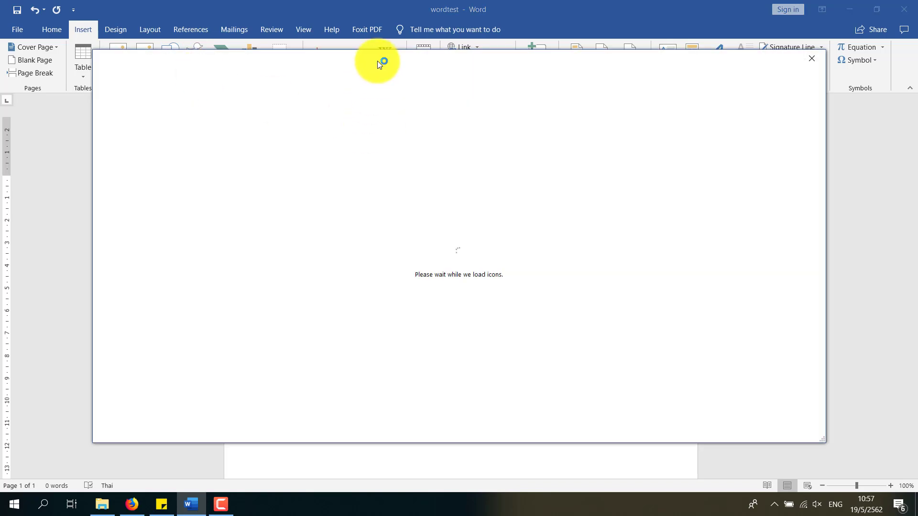
left_click(377, 56)
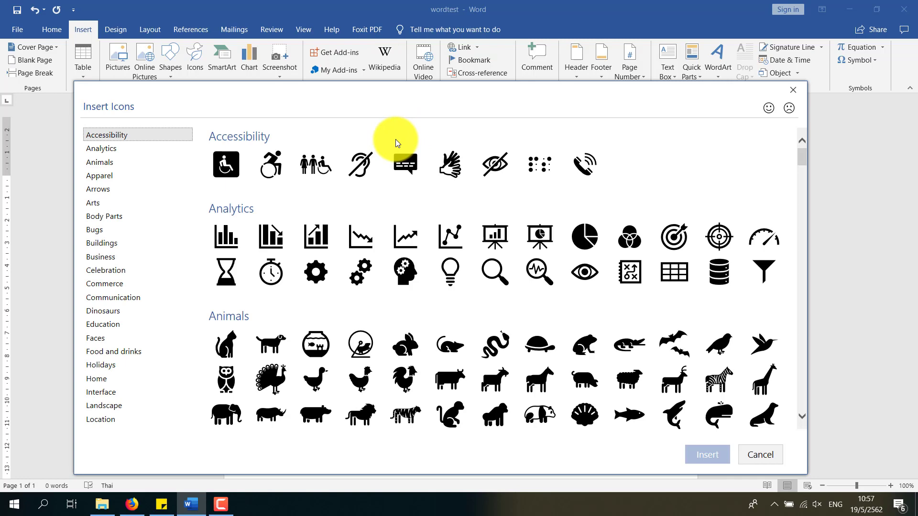
left_click(130, 148)
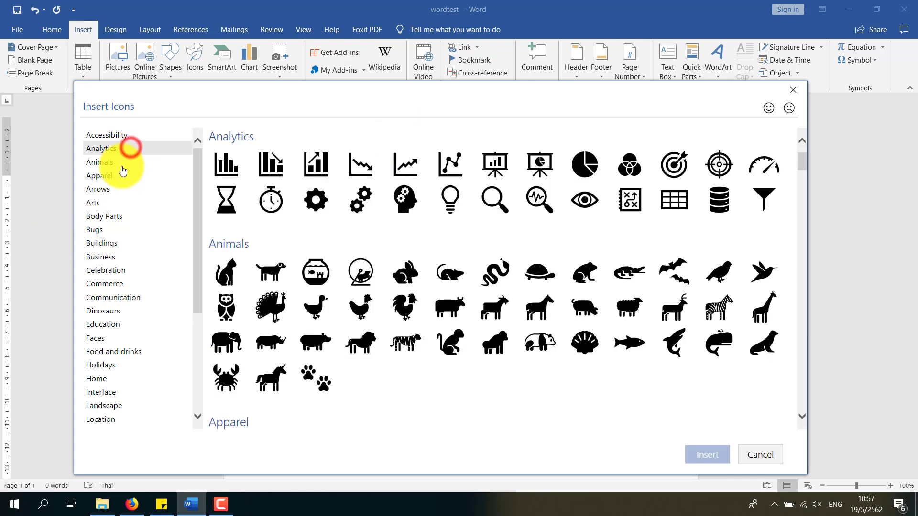
left_click(125, 163)
left_click(123, 148)
left_click(219, 159)
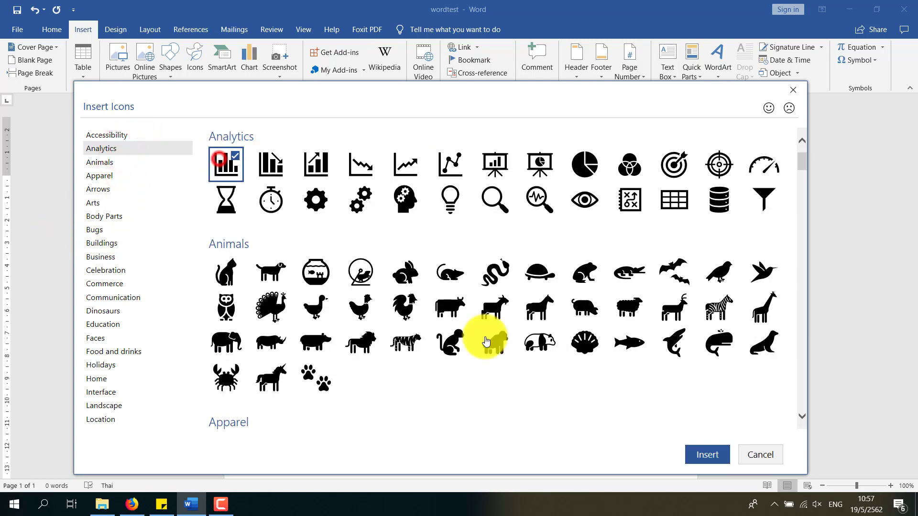
left_click(707, 455)
Select the inserted bar-chart icon and delete it.
left_click(369, 225)
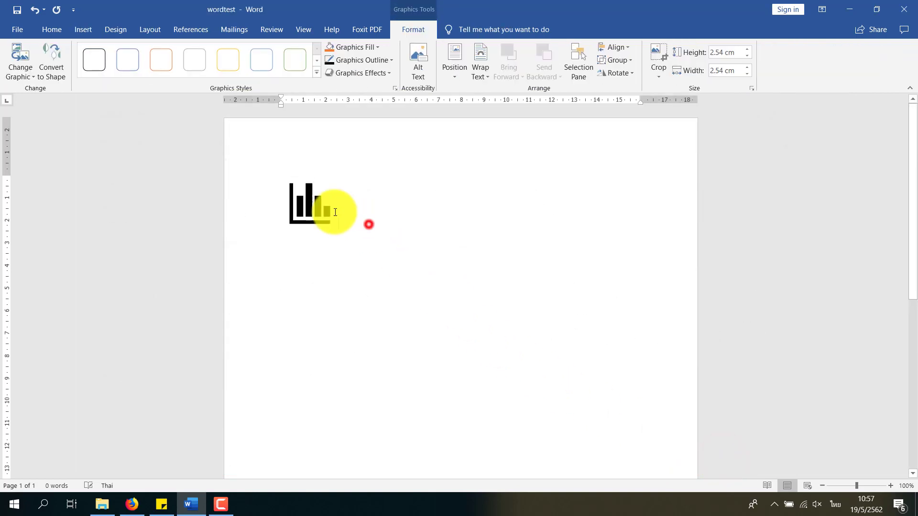
left_click(365, 222)
left_click(325, 204)
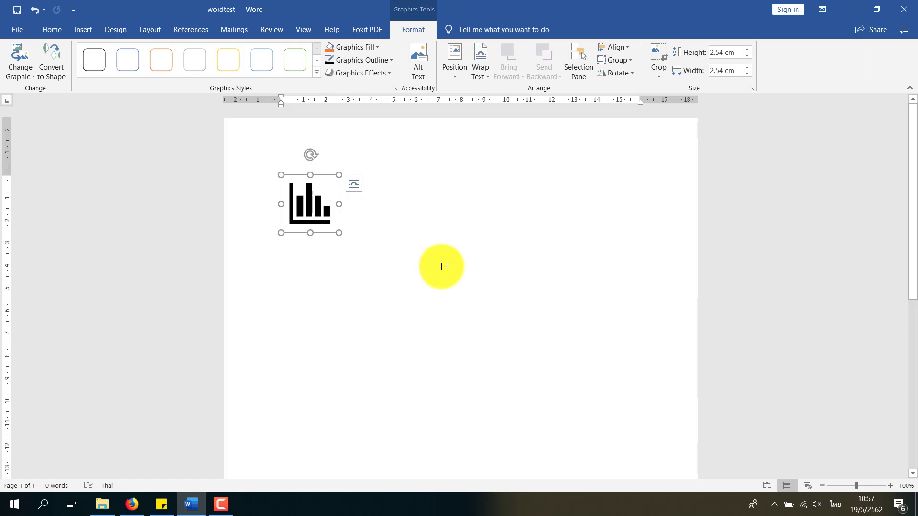
key("Delete")
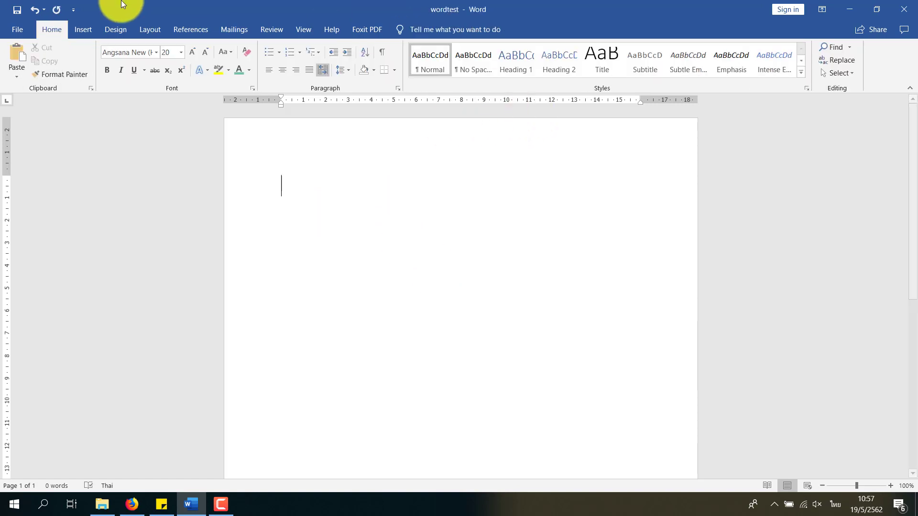
left_click(82, 30)
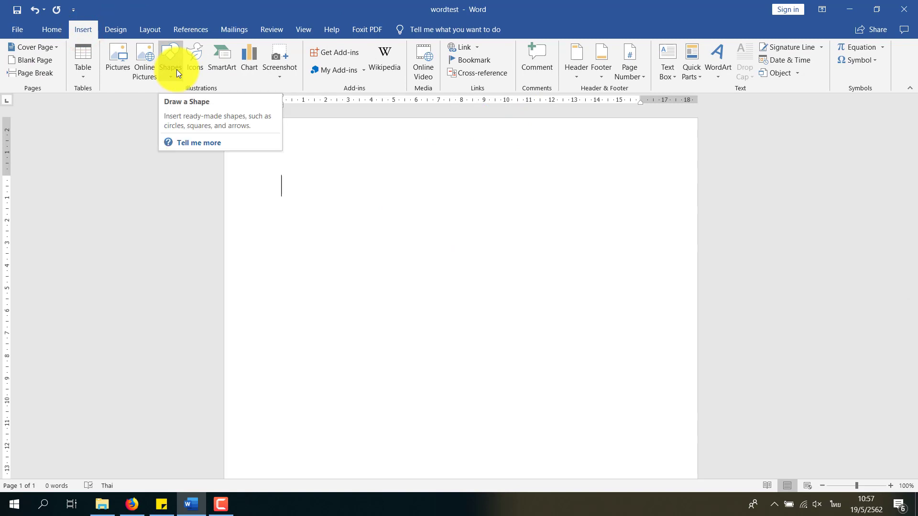
left_click(176, 70)
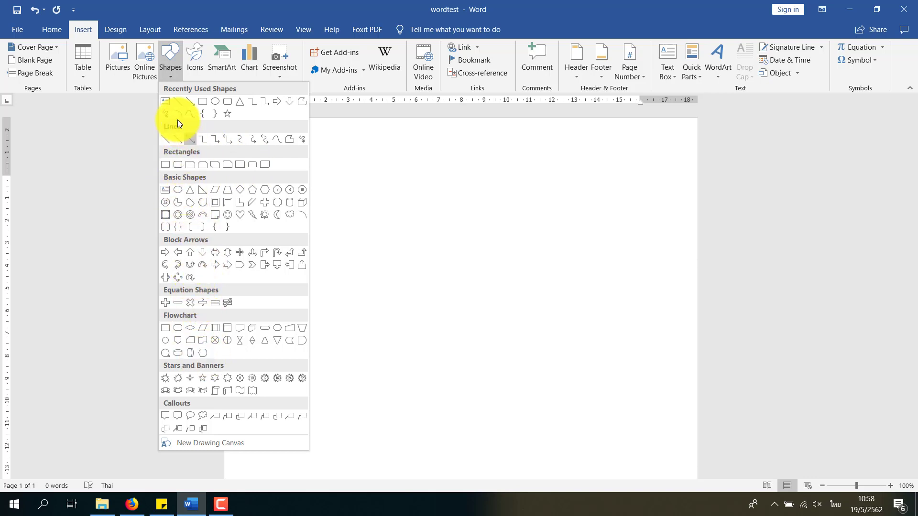
left_click(168, 165)
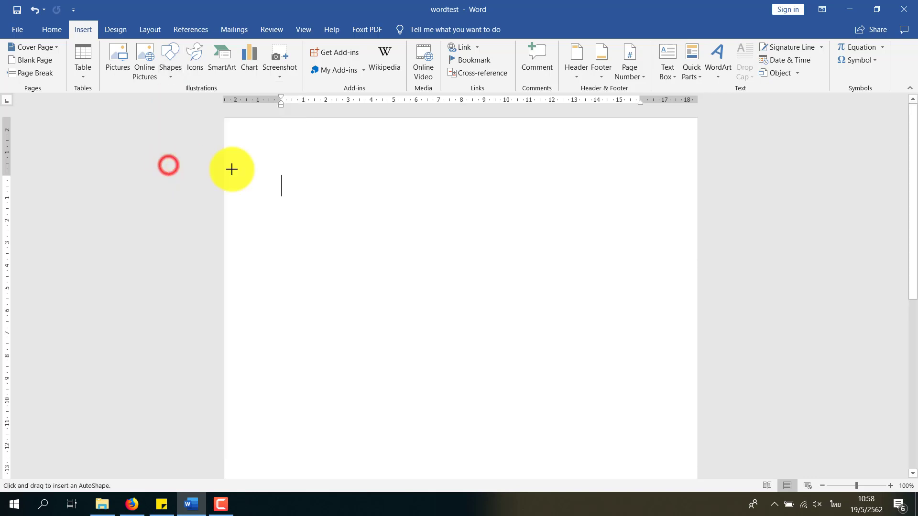
left_click_drag(272, 167, 414, 254)
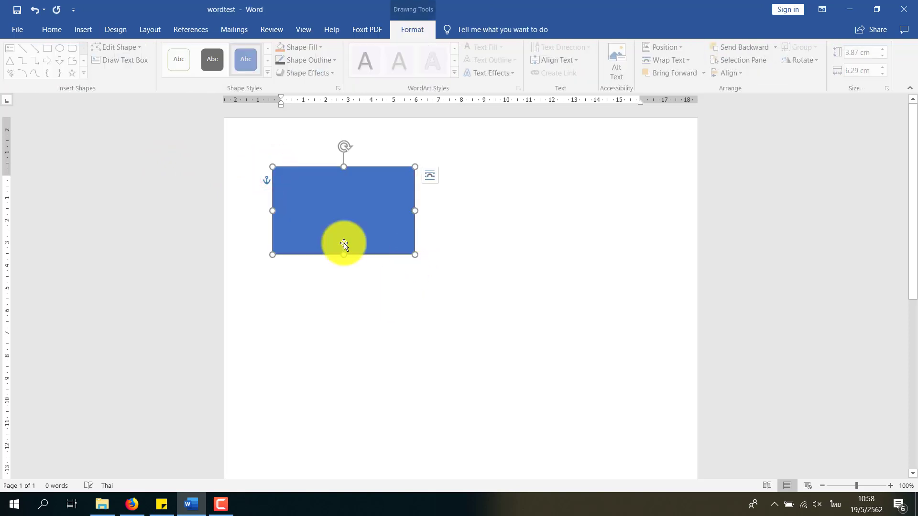
key("Delete")
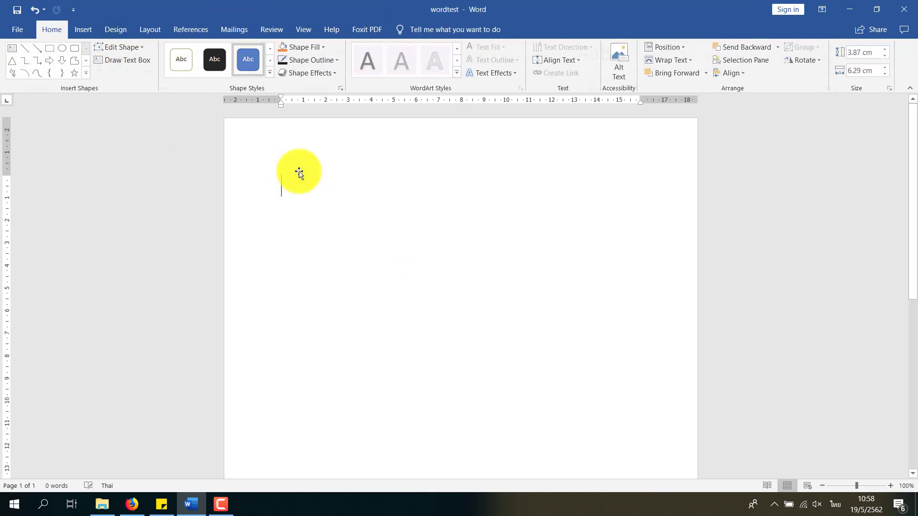
left_click(88, 31)
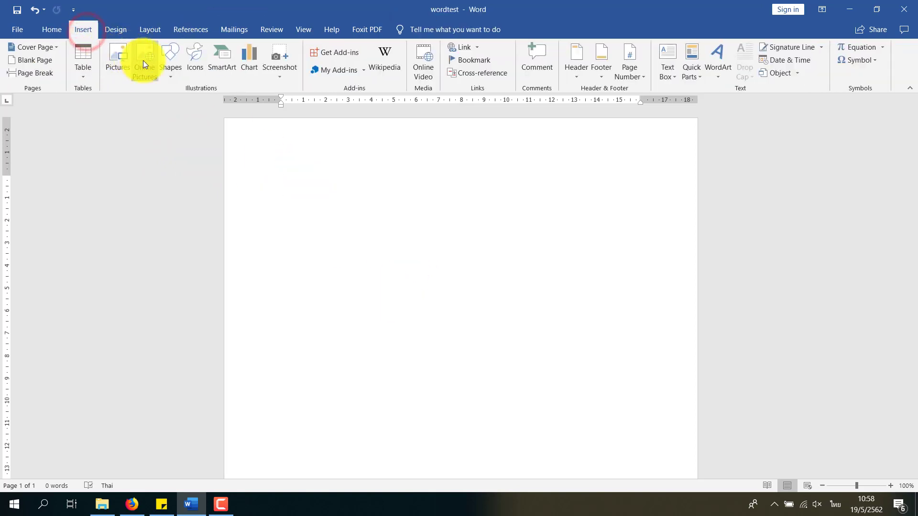
left_click(172, 69)
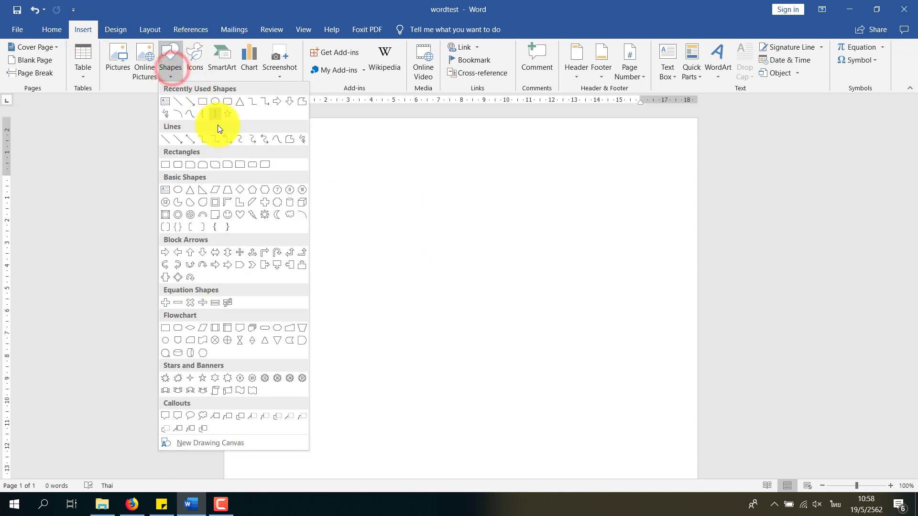
left_click(181, 143)
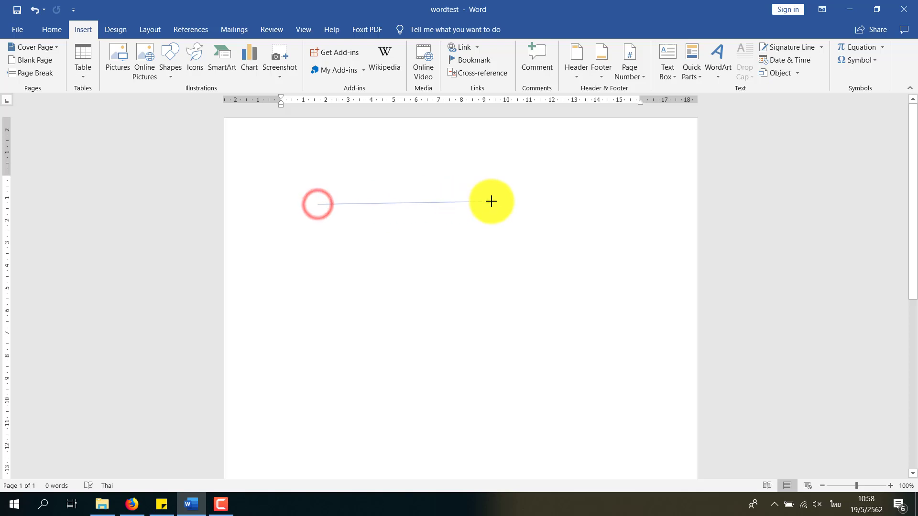
left_click_drag(388, 203, 500, 205)
left_click(525, 259)
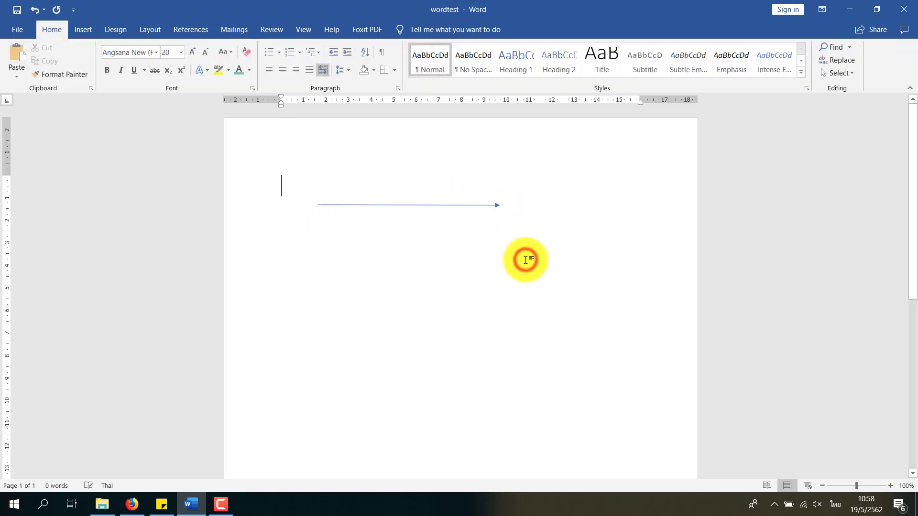
left_click(427, 207)
left_click(427, 208)
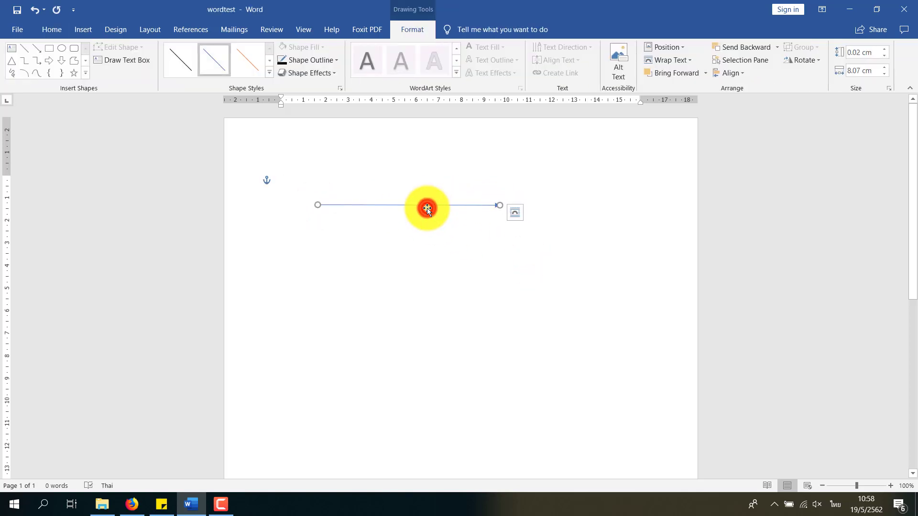
key("Delete")
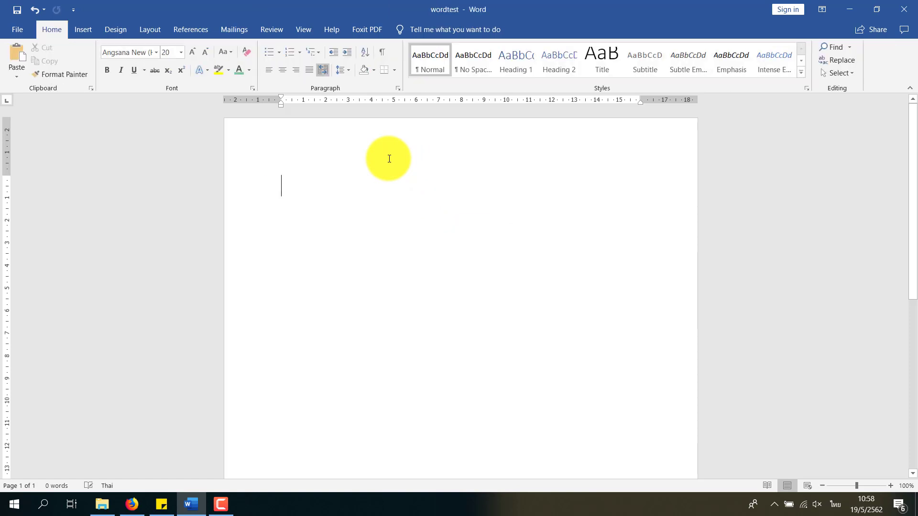
left_click(71, 29)
Draw a rectangle in the upper middle of the page.
left_click(168, 58)
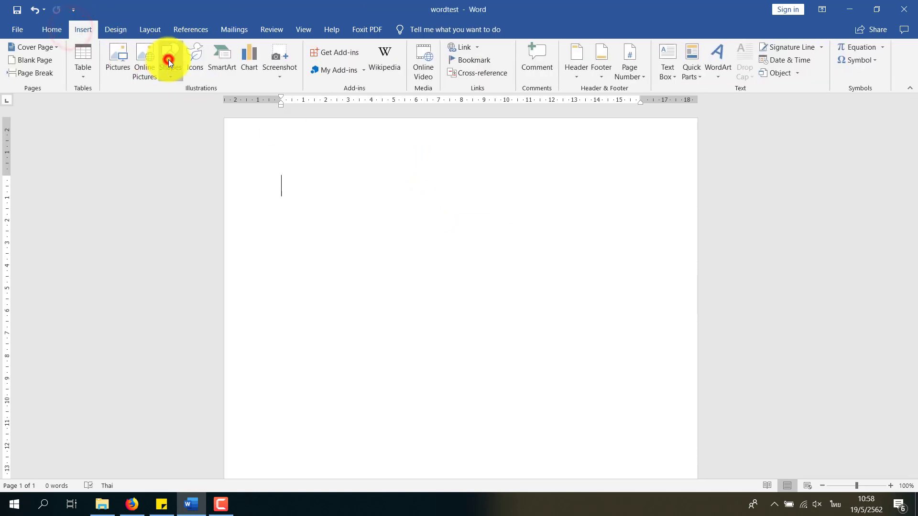
left_click(163, 162)
left_click_drag(316, 158, 486, 277)
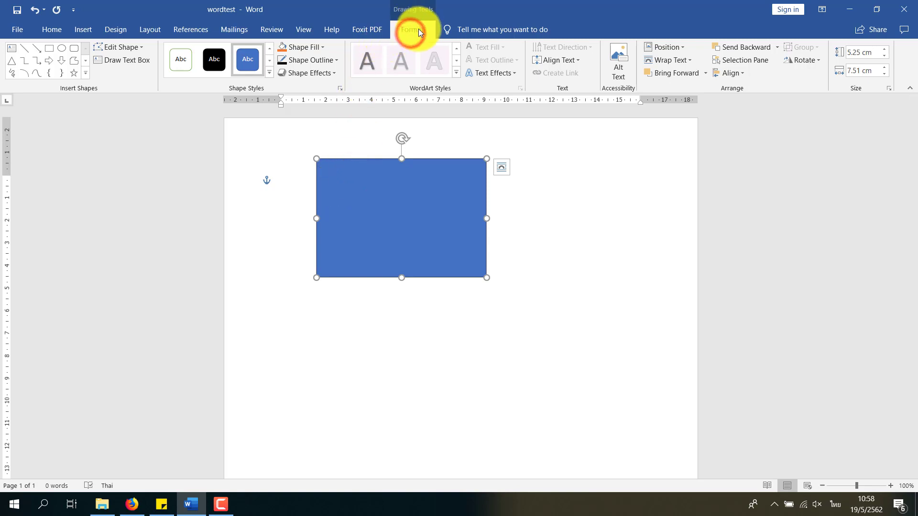
Give the rectangle a grey fill and a dark orange-brown outline.
left_click(325, 48)
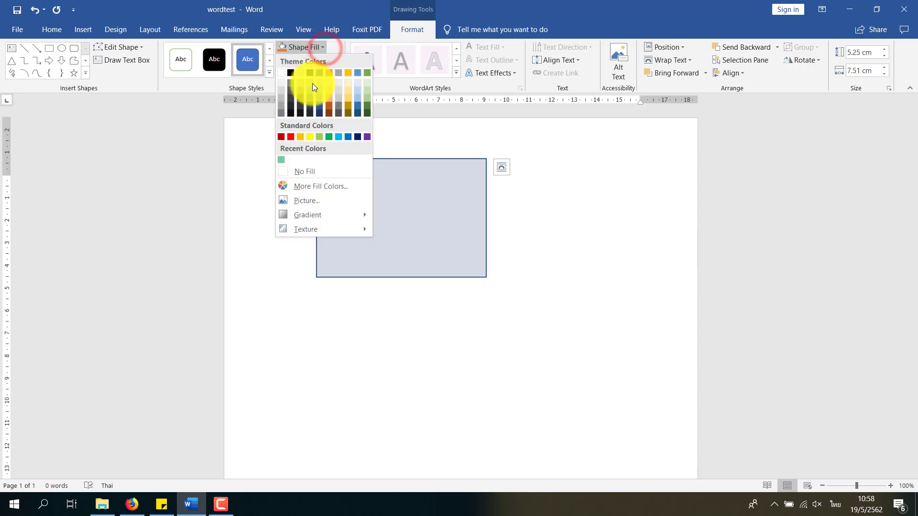
left_click(428, 201)
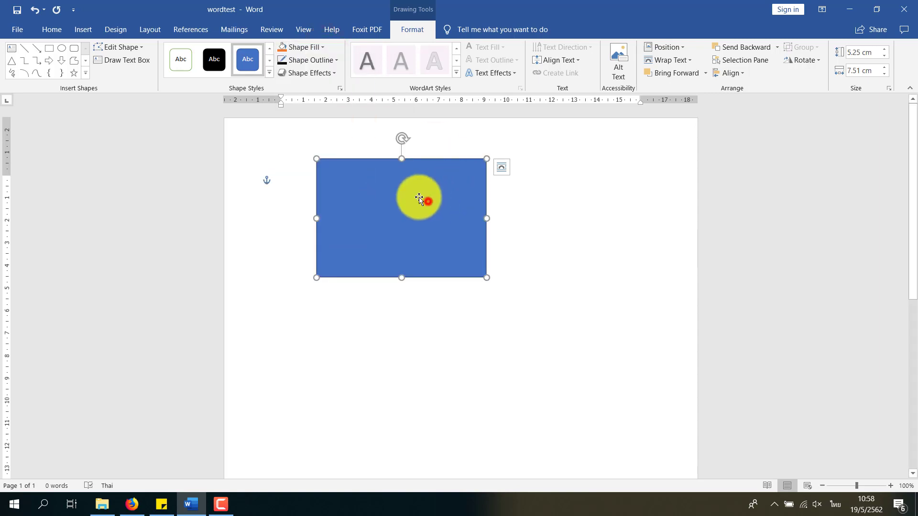
left_click(324, 47)
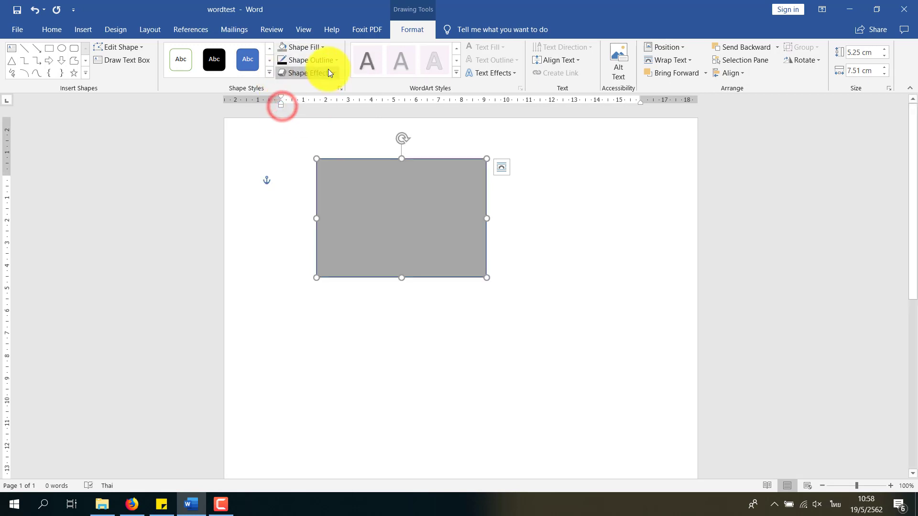
left_click(333, 61)
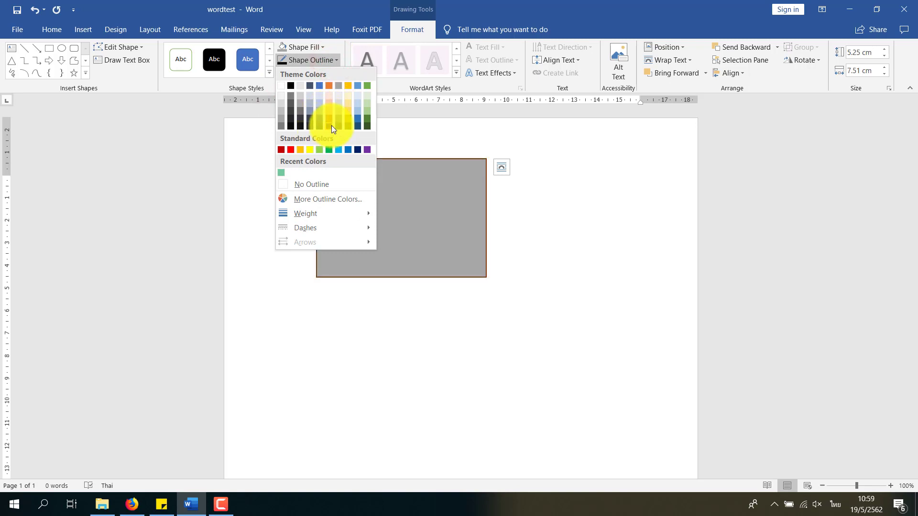
left_click(332, 126)
left_click(585, 251)
left_click(445, 228)
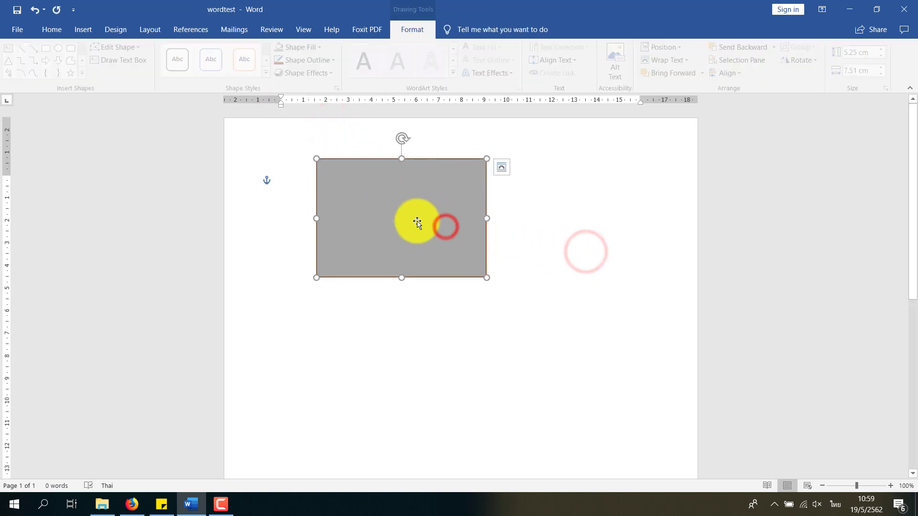
Preview Shape Effects without applying one, then delete the grey rectangle.
left_click(337, 73)
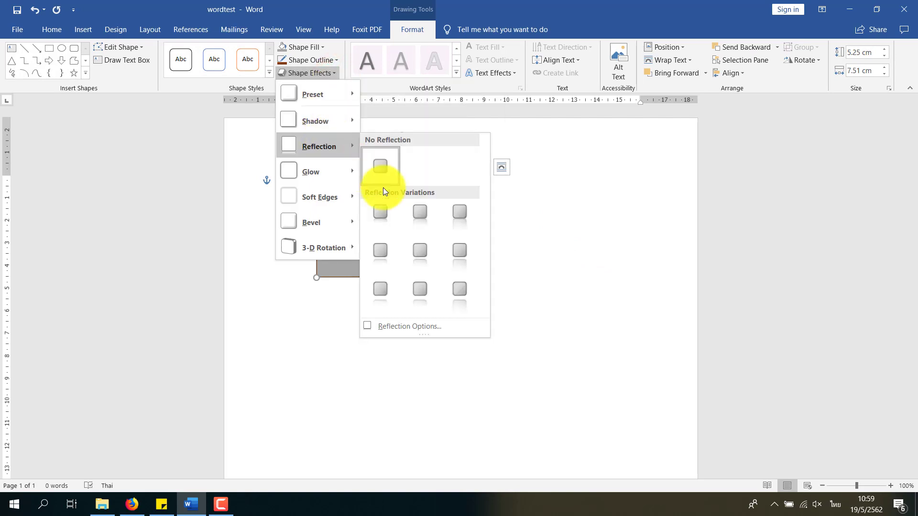
left_click(556, 197)
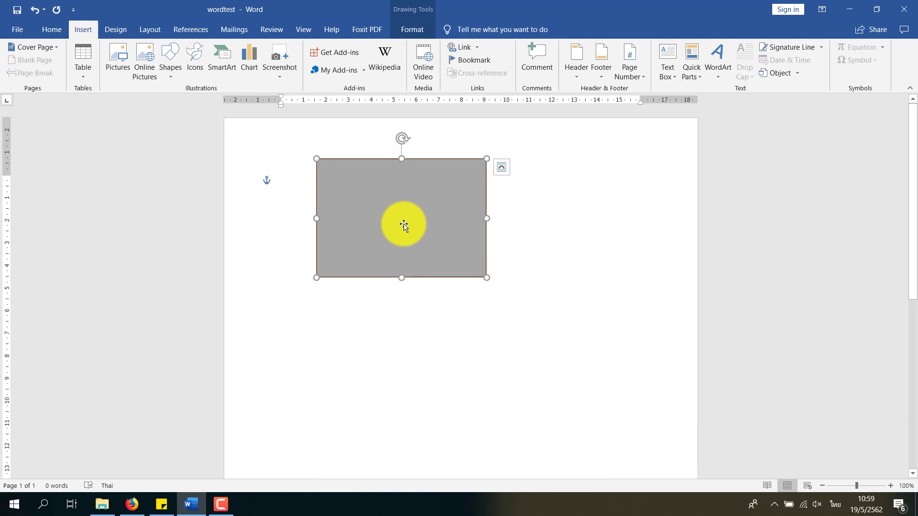
key("Delete")
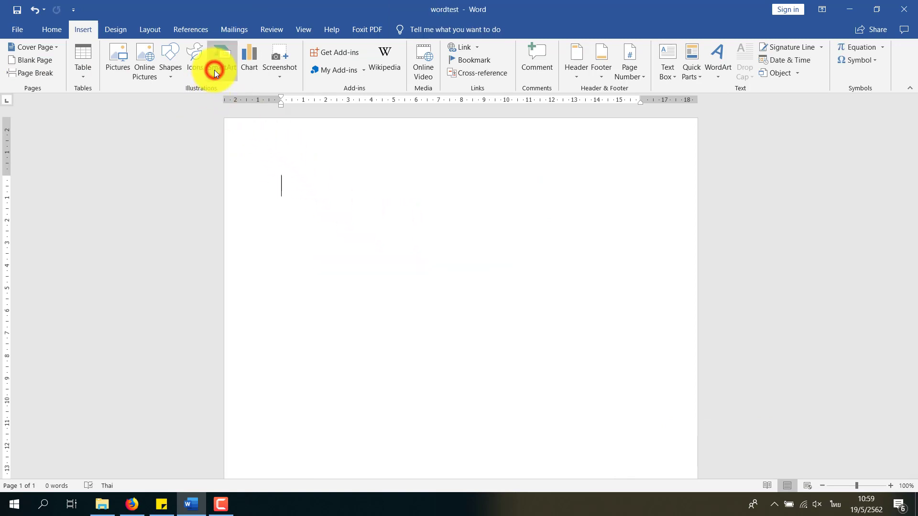
Insert a Basic Process SmartArt graphic from the Process category.
left_click(214, 70)
left_click_drag(377, 136, 259, 188)
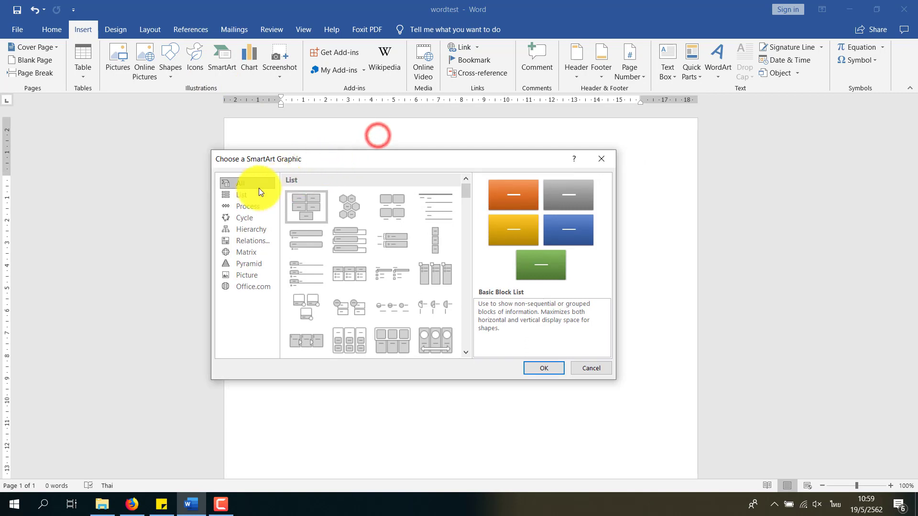
left_click(235, 196)
left_click(239, 181)
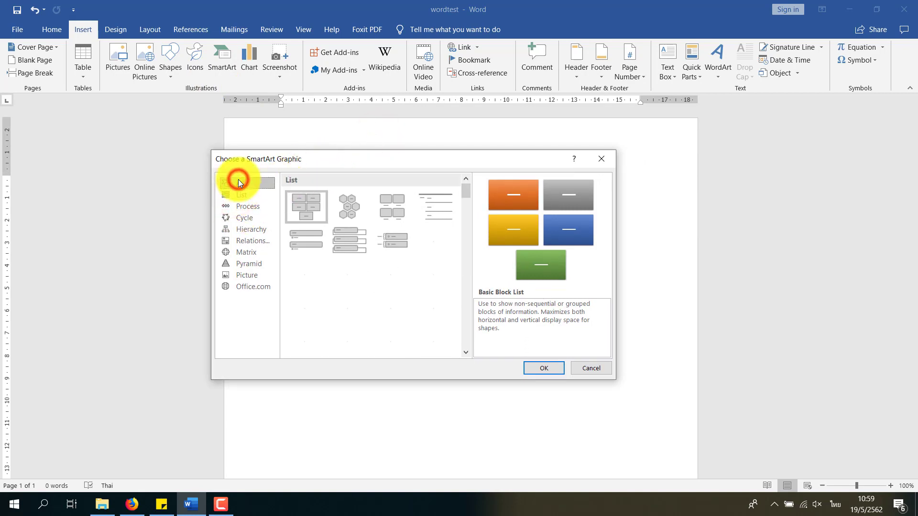
left_click(239, 196)
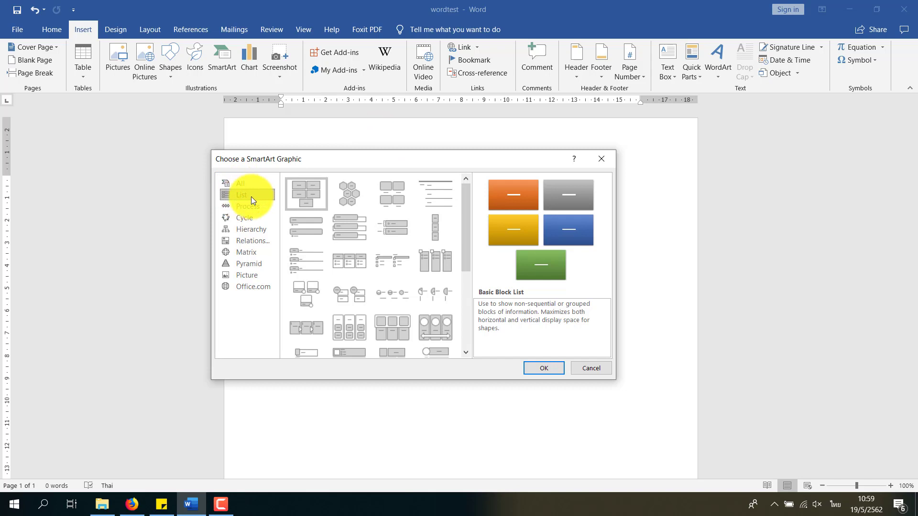
left_click(247, 195)
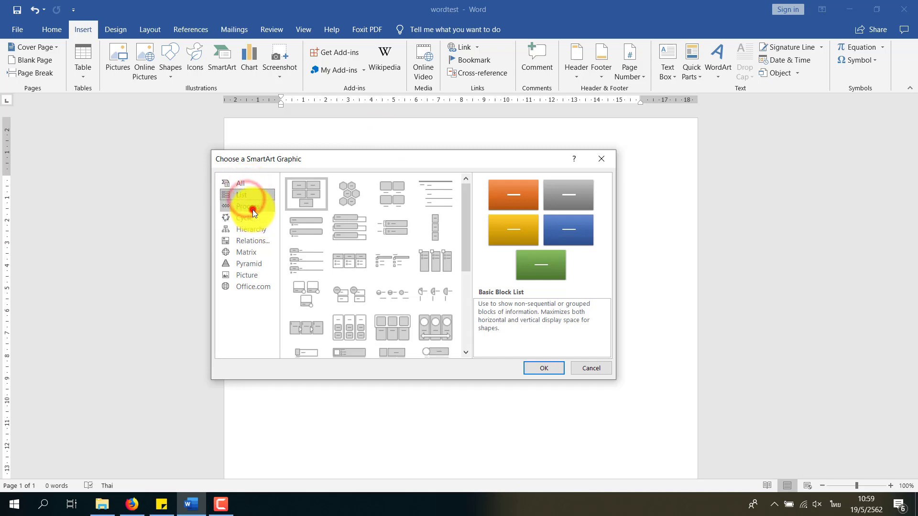
left_click(252, 210)
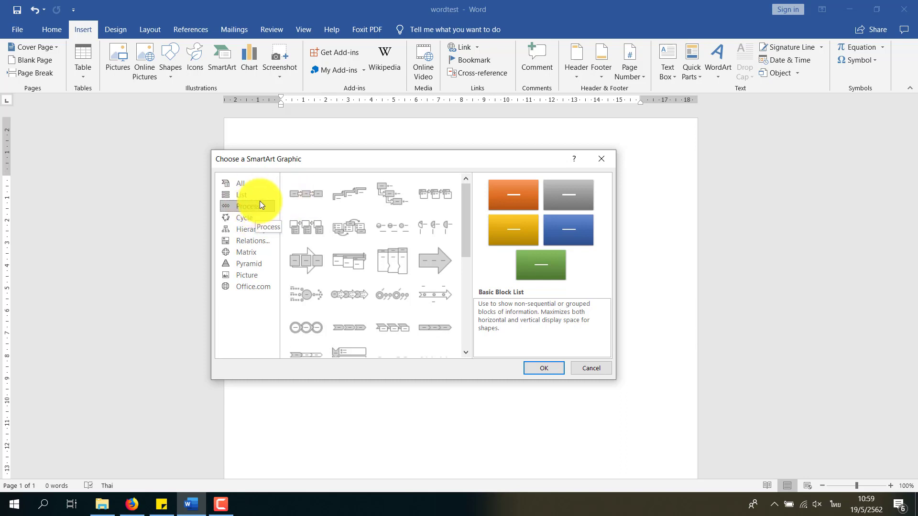
left_click(301, 191)
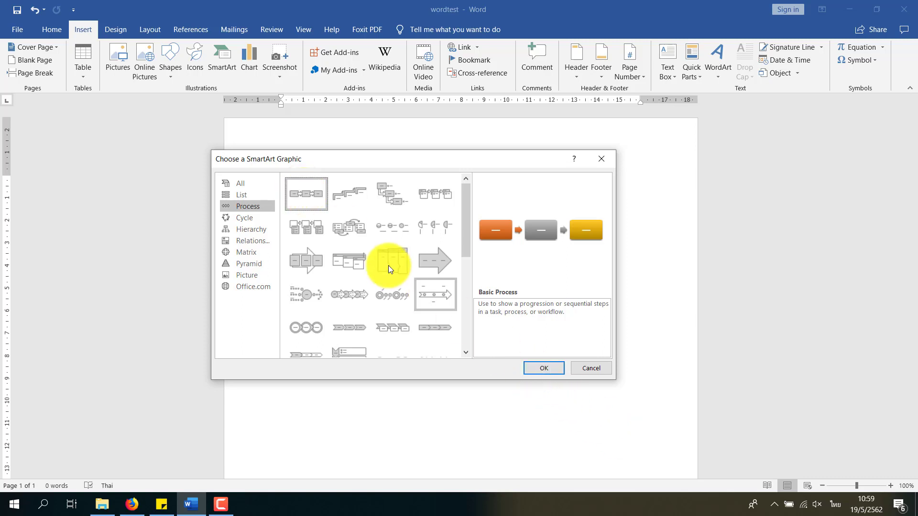
double_click(309, 187)
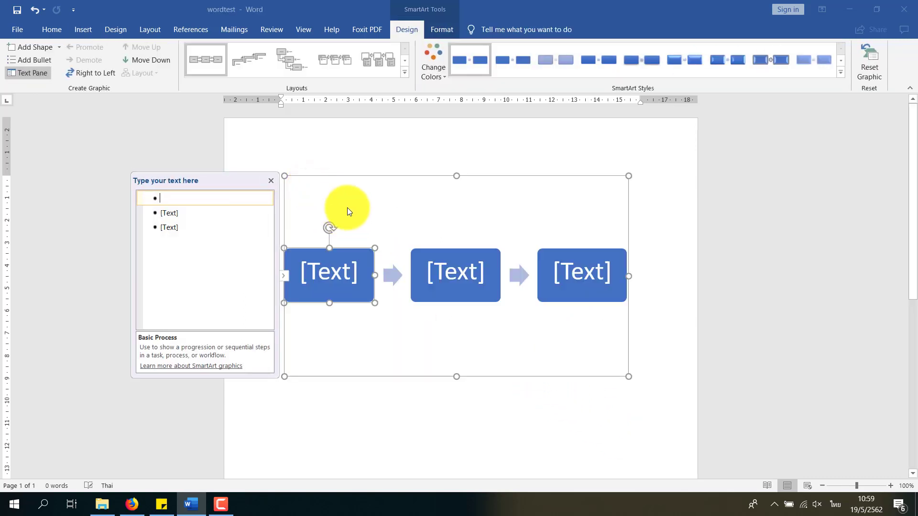
Type the labels วางแผน, ทดลอง and แก้ไข into the three step boxes.
left_click(359, 176)
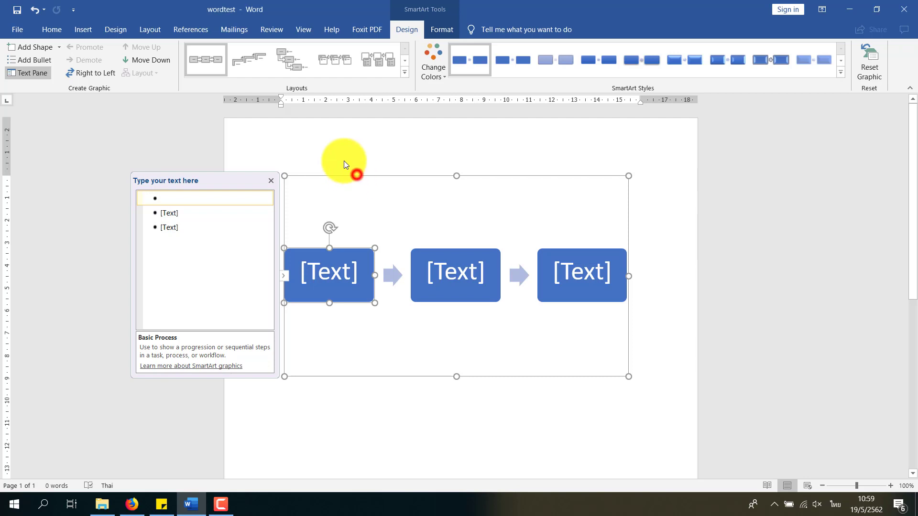
left_click(176, 198)
type("วางแ")
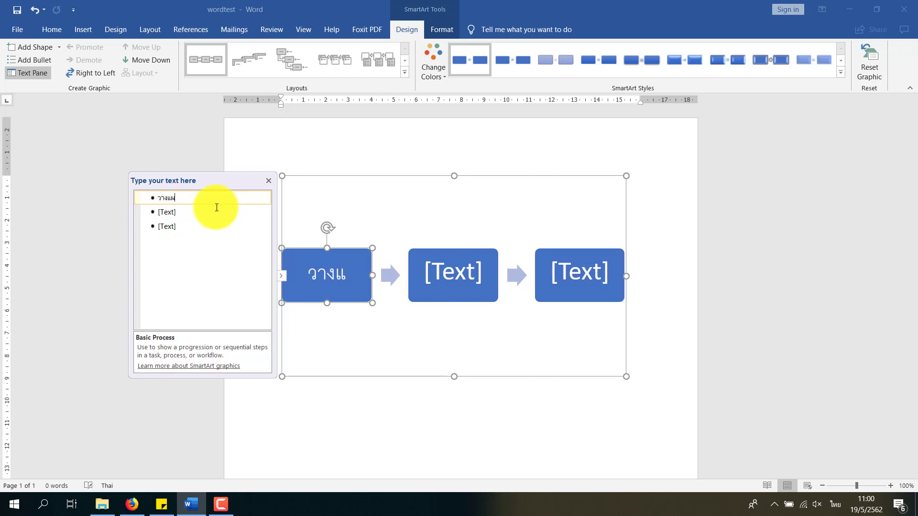
type("น")
left_click(178, 211)
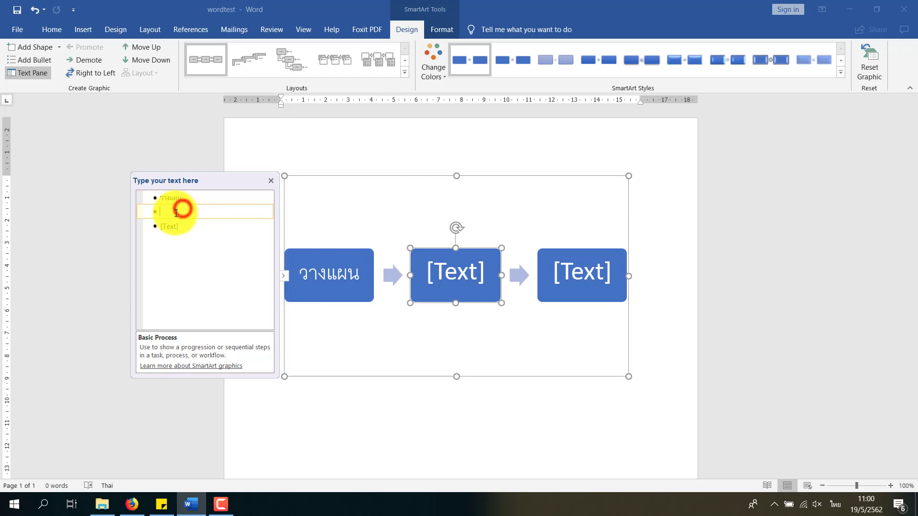
type("ทดลอง")
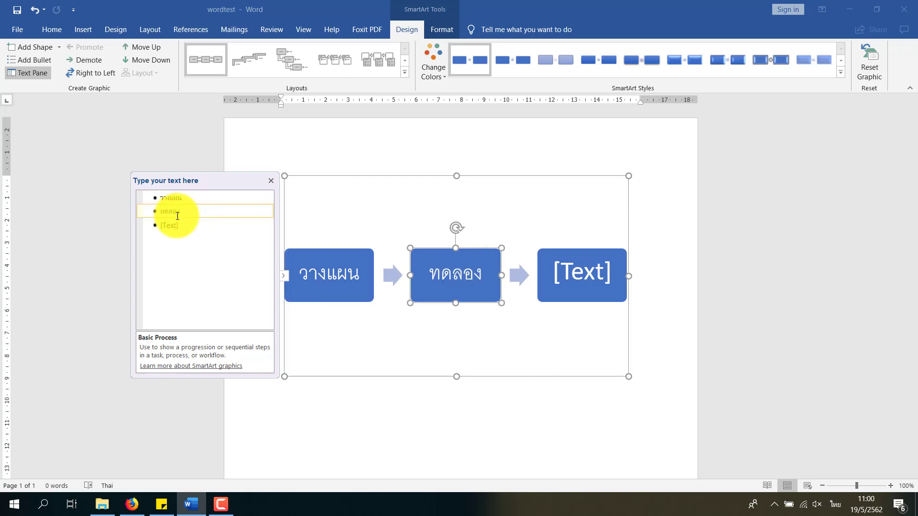
left_click(185, 225)
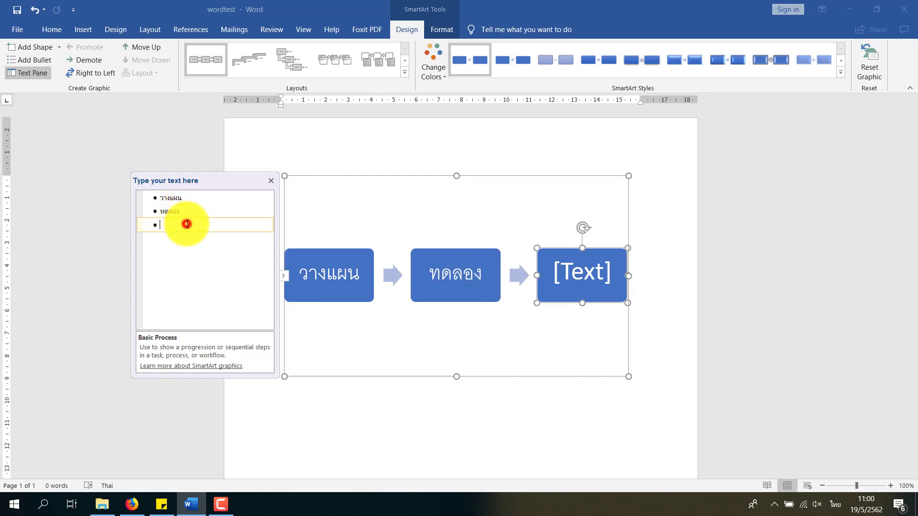
type("แก้ไข")
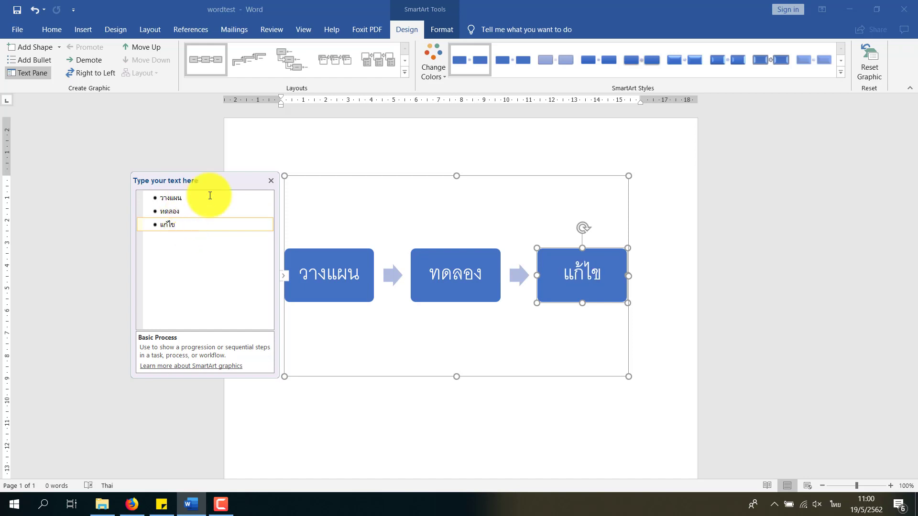
Deselect the diagram by clicking on the page beside it.
left_click(317, 139)
left_click(483, 402)
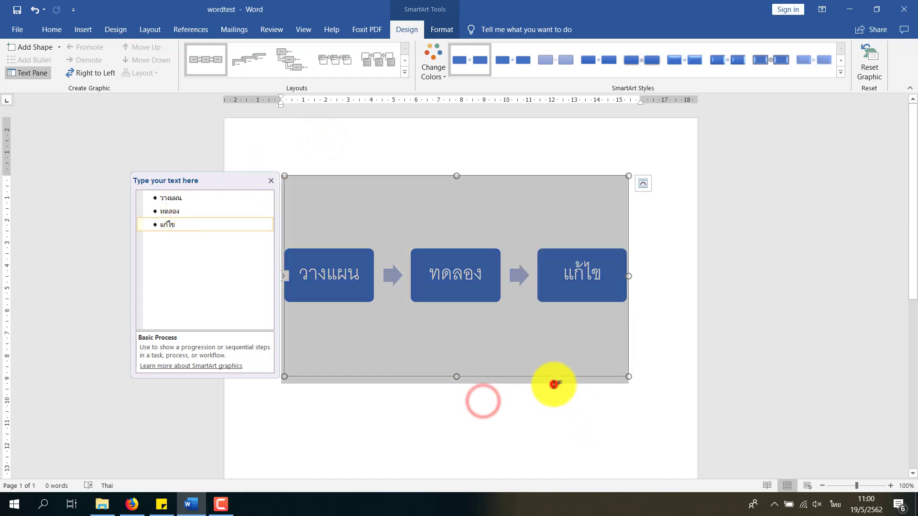
left_click(549, 379)
left_click(555, 435)
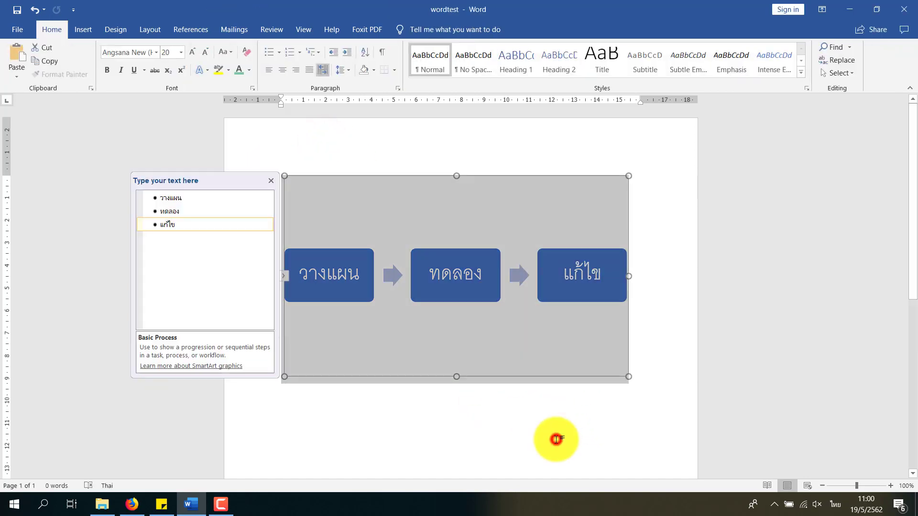
left_click(608, 423)
left_click(702, 275)
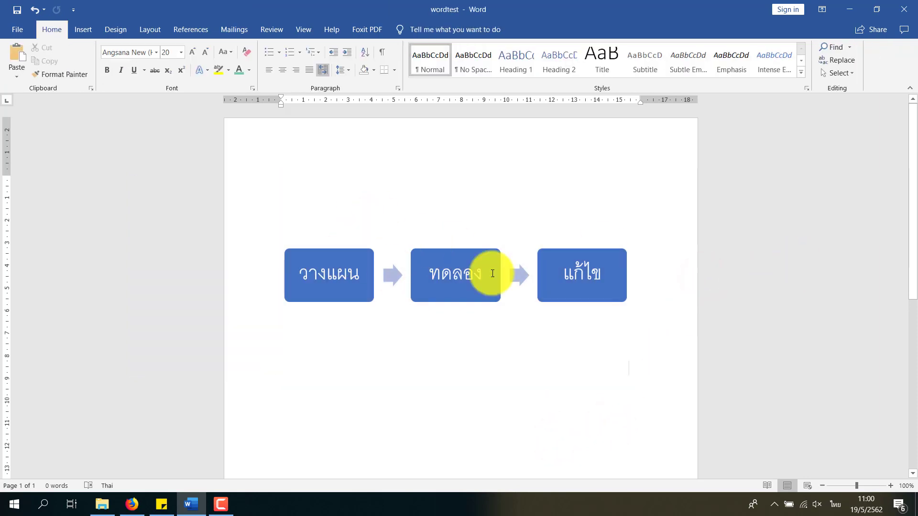
Glance at the Insert Shapes gallery, close it, and reselect the process diagram.
left_click(105, 29)
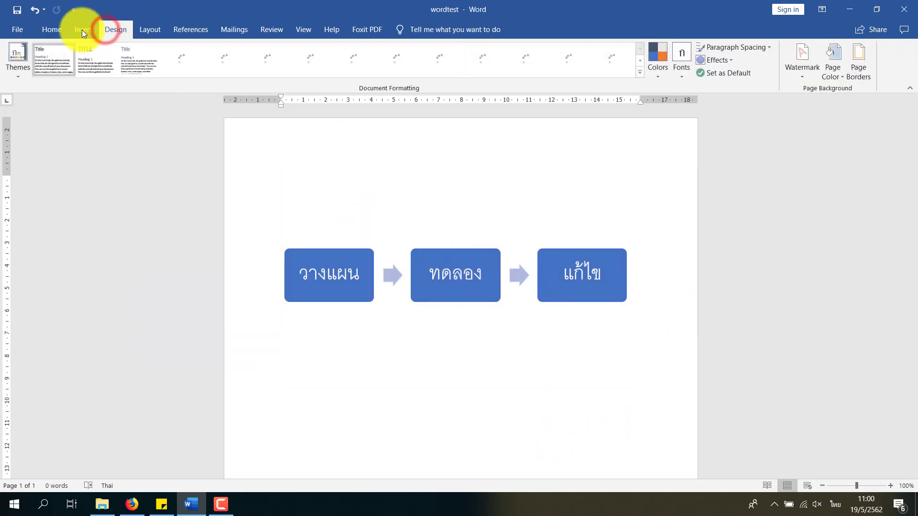
left_click(81, 30)
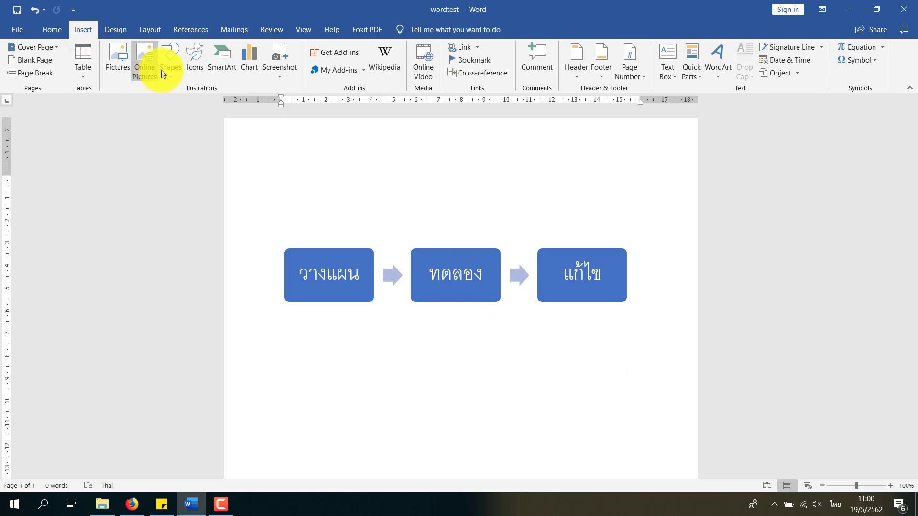
left_click(162, 70)
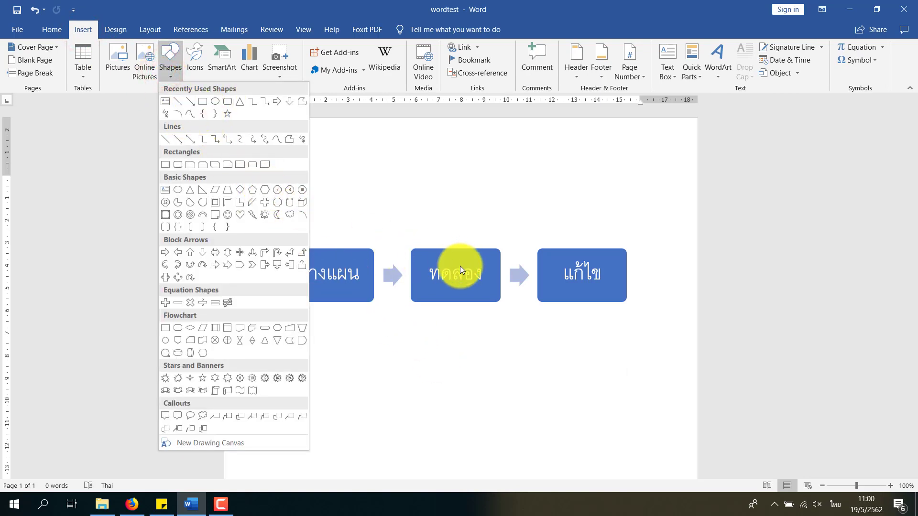
left_click(512, 351)
left_click(487, 288)
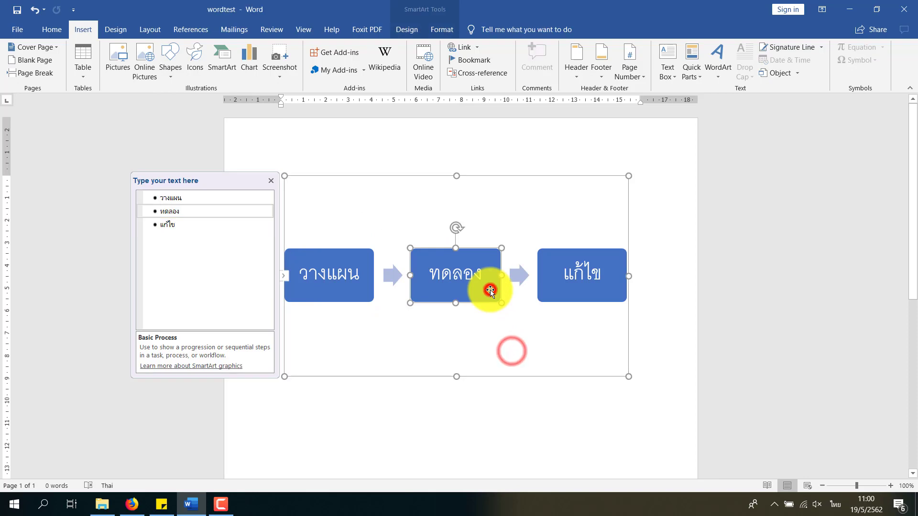
left_click(483, 377)
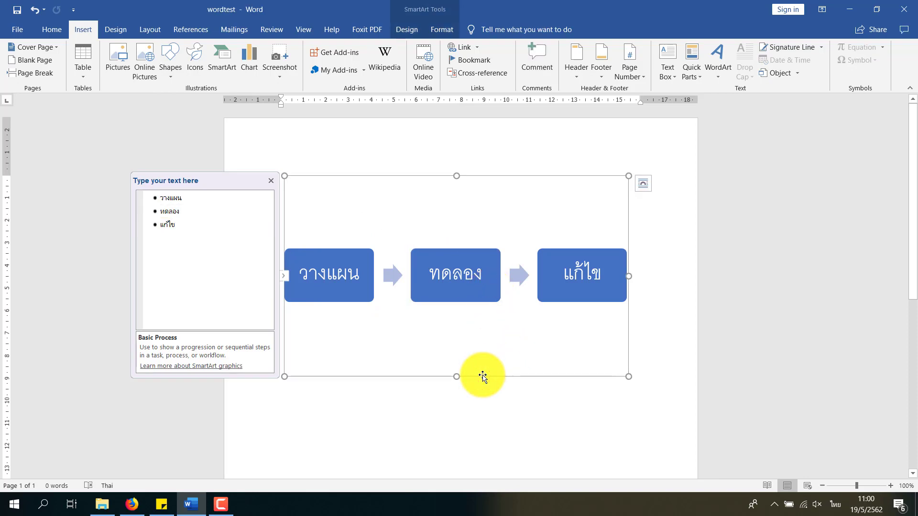
left_click(371, 176)
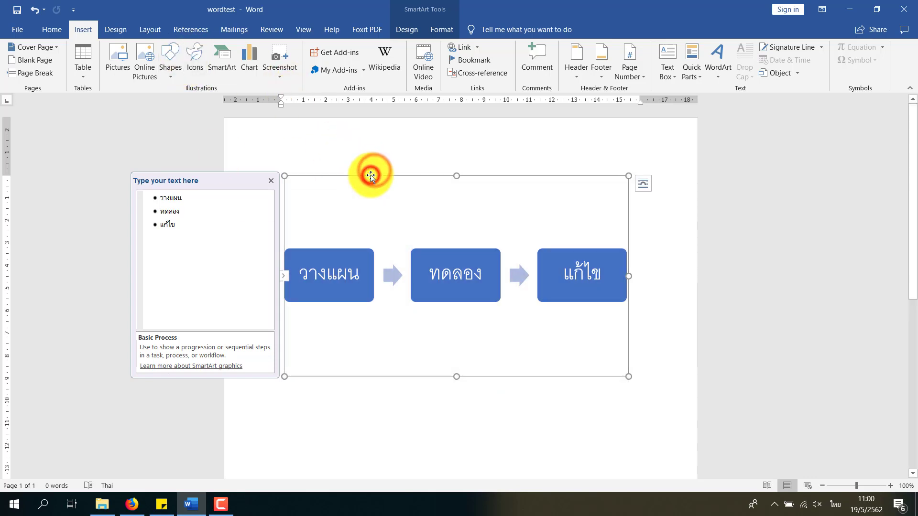
Undo the process diagram with Ctrl+Z and reopen the SmartArt layout chooser.
key("ctrl+z")
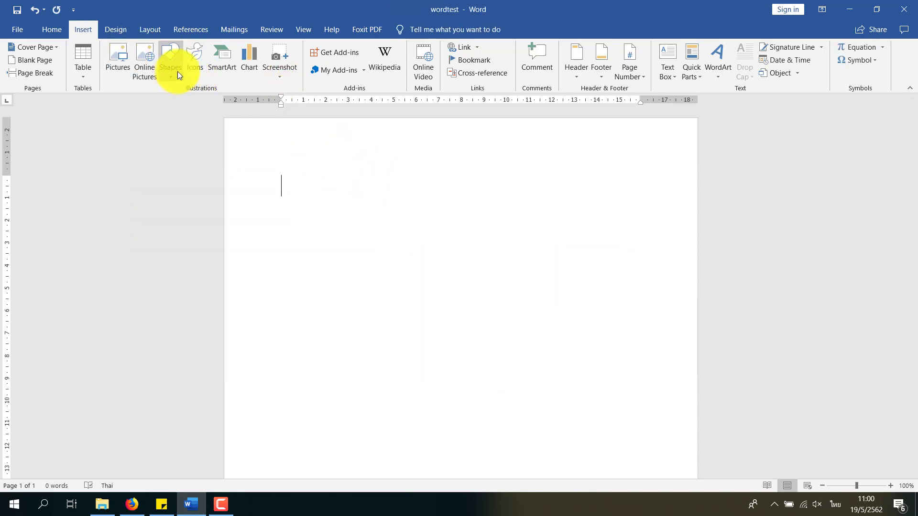
left_click(224, 70)
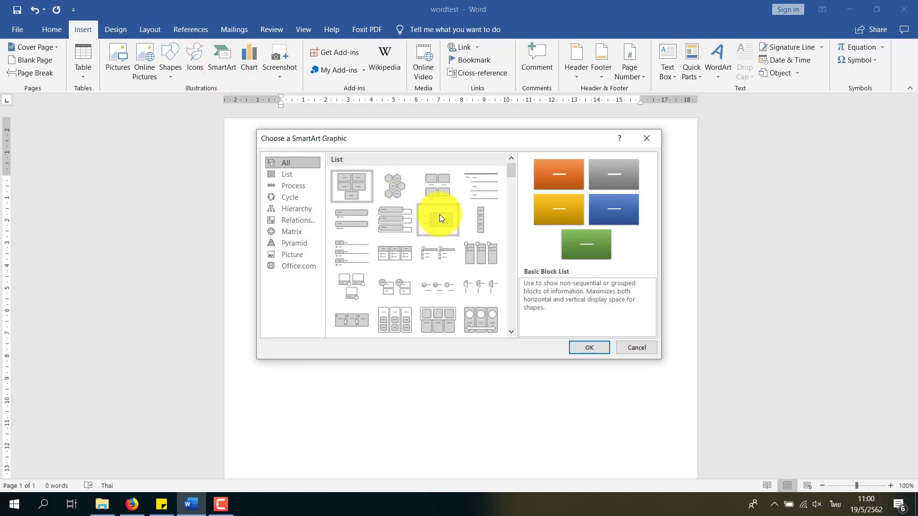
left_click(407, 222)
left_click(440, 267)
left_click(441, 221)
Preview the Picture Caption List and Horizontal Bullet List layouts, then cancel without inserting.
left_click(444, 181)
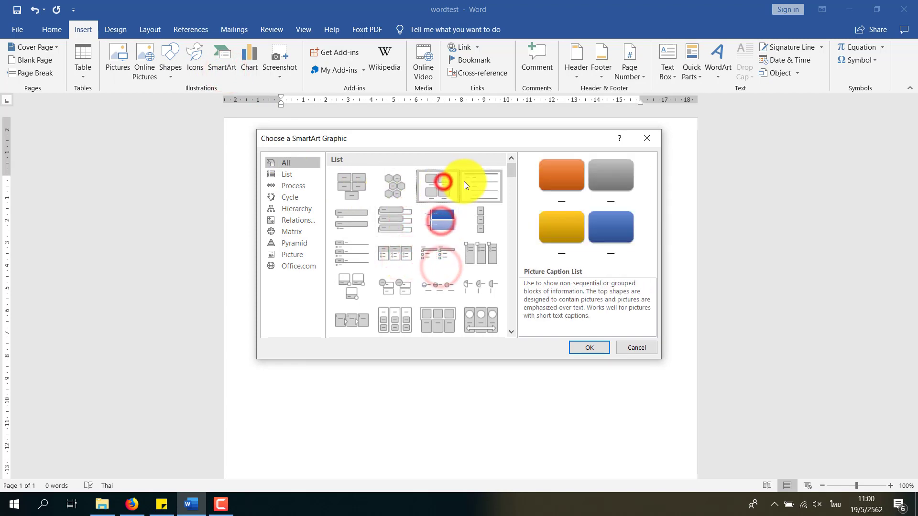
left_click(468, 183)
left_click(486, 261)
left_click(410, 266)
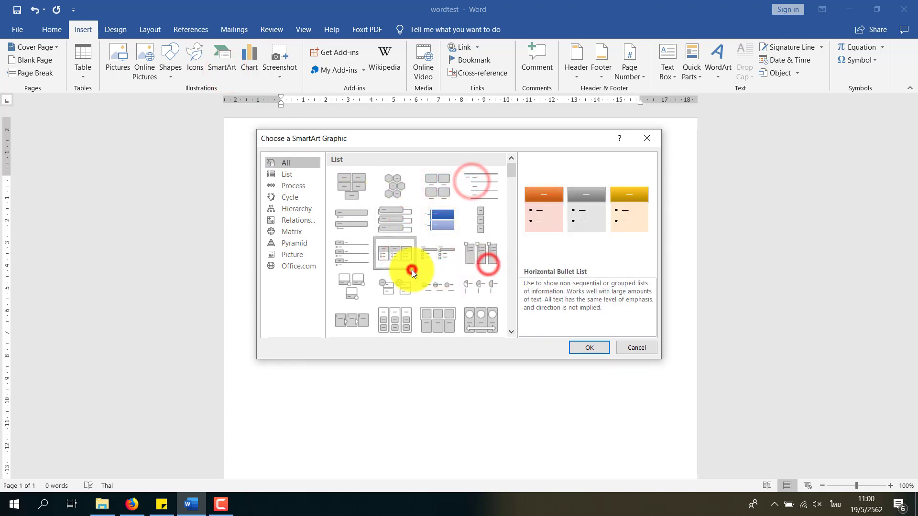
left_click(619, 346)
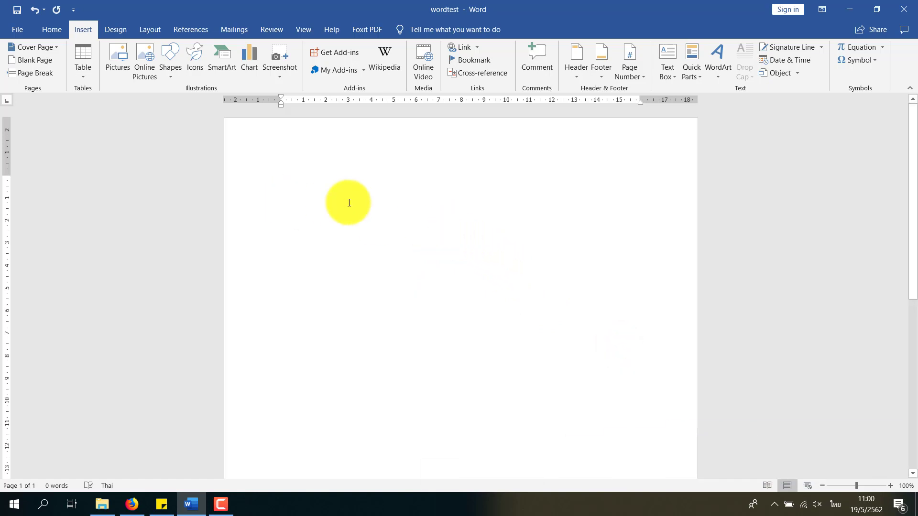
In Insert Chart, preview the line, pie, bar, area and XY scatter chart types.
left_click(249, 73)
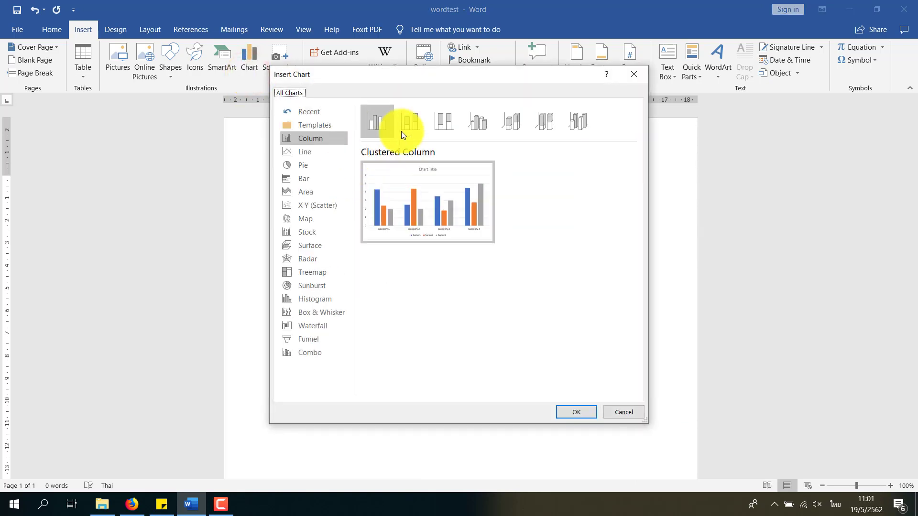
left_click(338, 150)
left_click(331, 166)
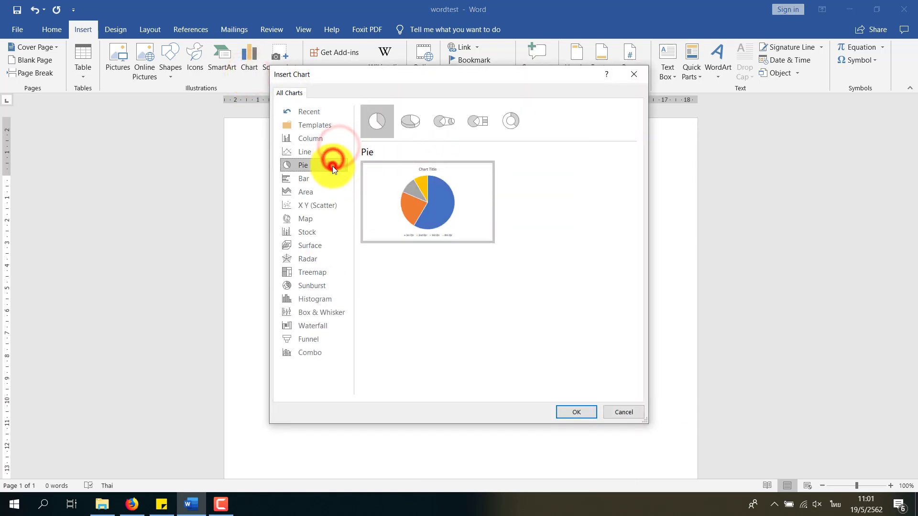
left_click(331, 180)
left_click(331, 136)
left_click(328, 148)
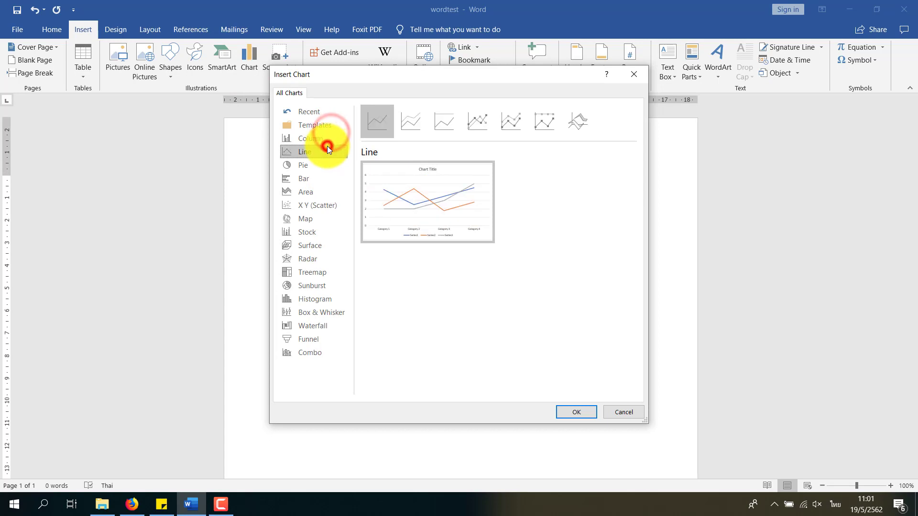
left_click(321, 160)
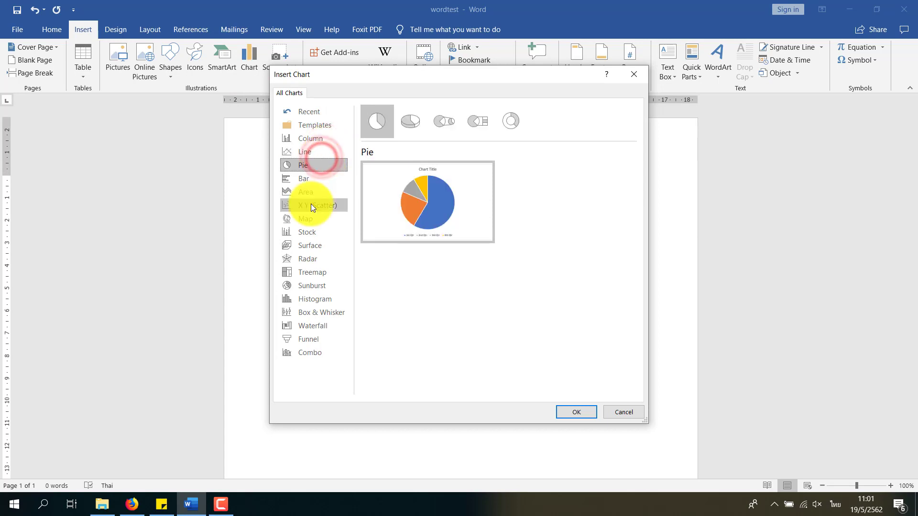
left_click(311, 179)
left_click(312, 195)
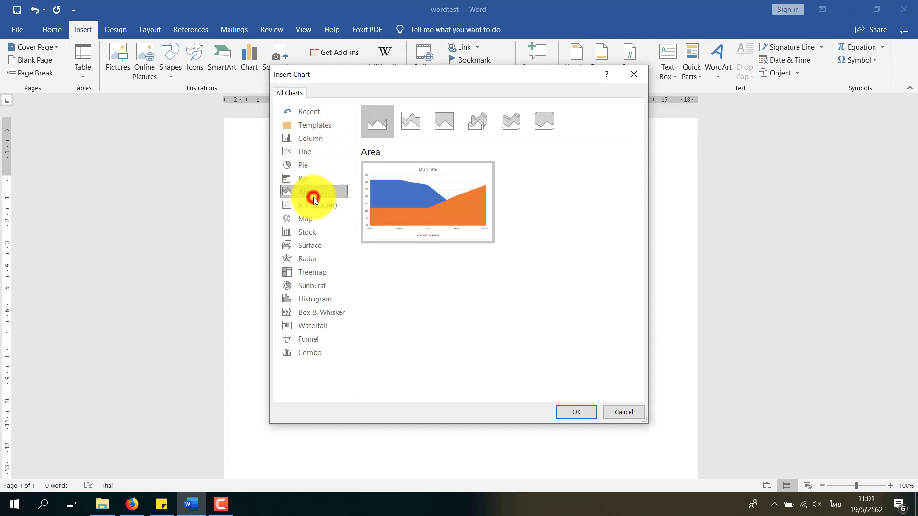
left_click(314, 208)
After previewing map, surface, sunburst, radar and stacked column, insert a Clustered Column chart.
left_click(314, 220)
left_click(318, 244)
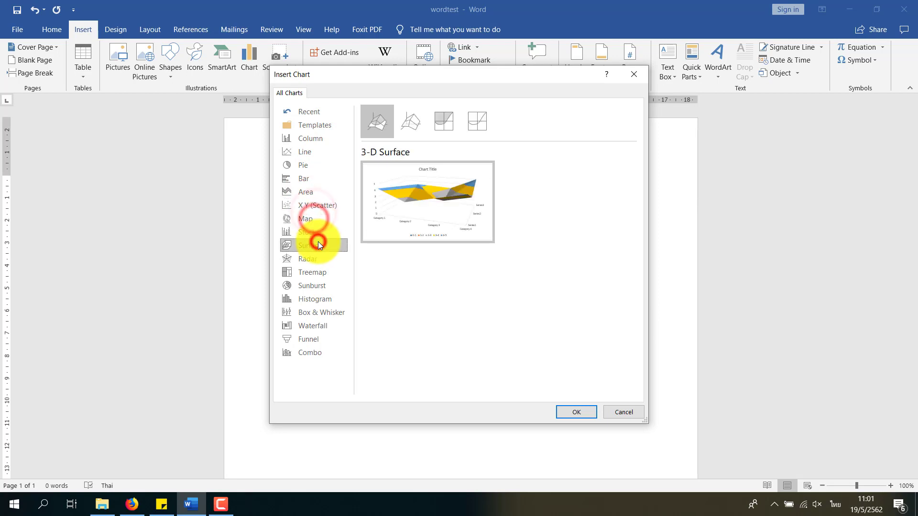
left_click(322, 285)
left_click(318, 260)
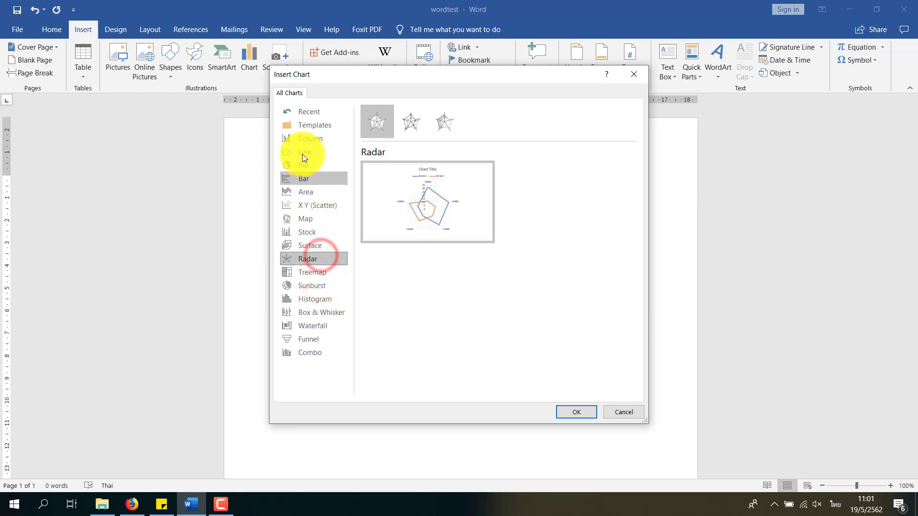
left_click(302, 139)
left_click(408, 125)
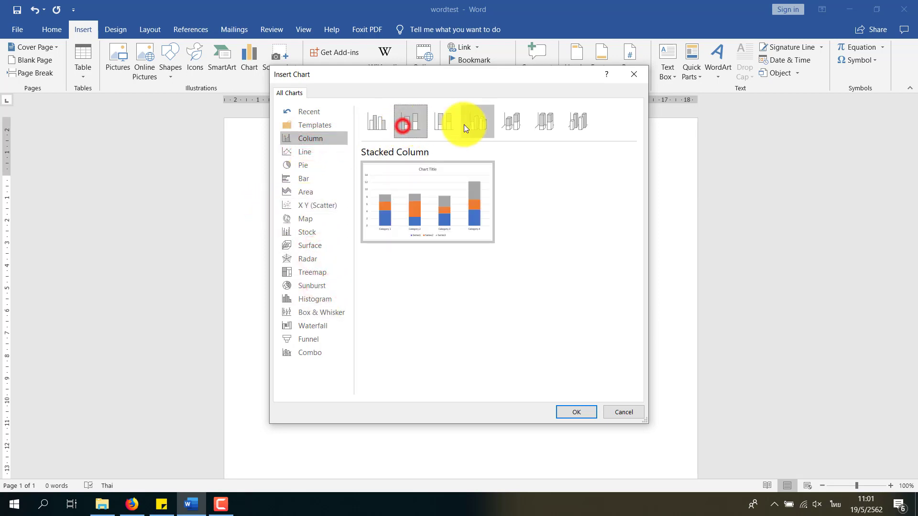
left_click(387, 123)
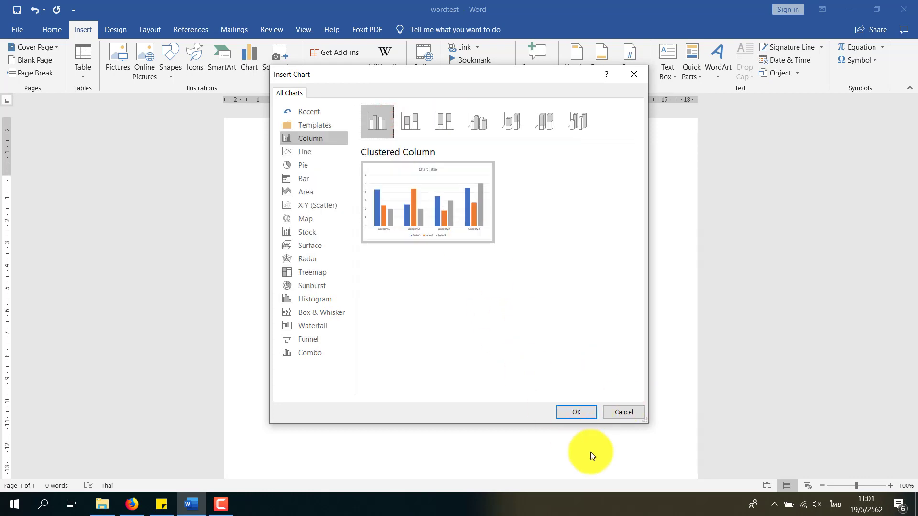
double_click(431, 214)
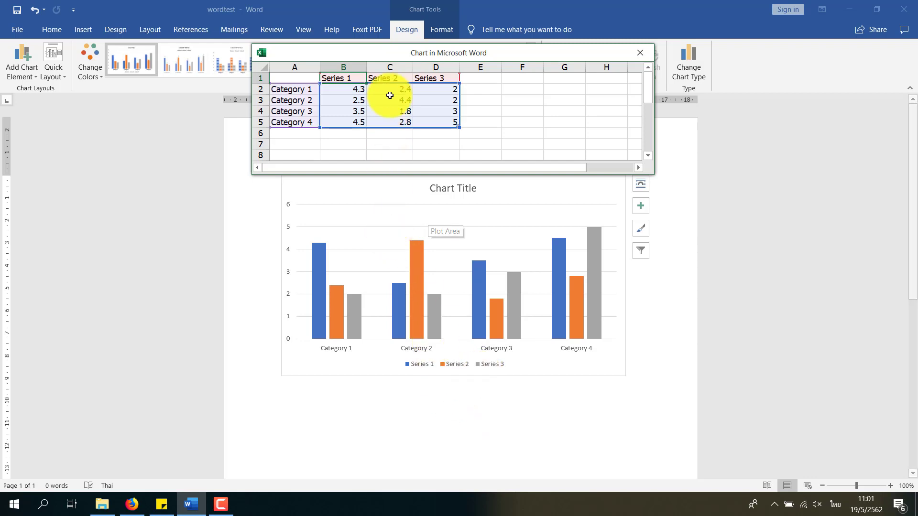
Drag the chart's data sheet to the right of the chart and select cell A2.
left_click(387, 56)
left_click_drag(388, 56, 657, 83)
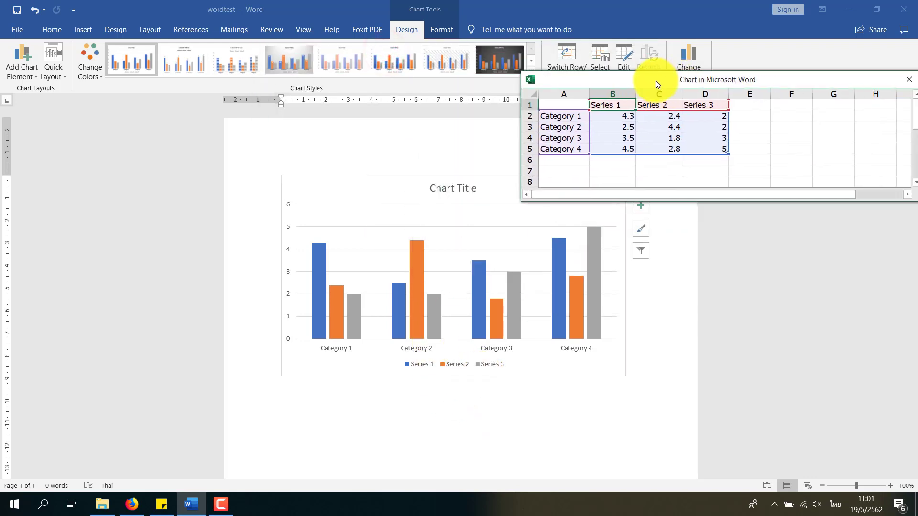
left_click(560, 159)
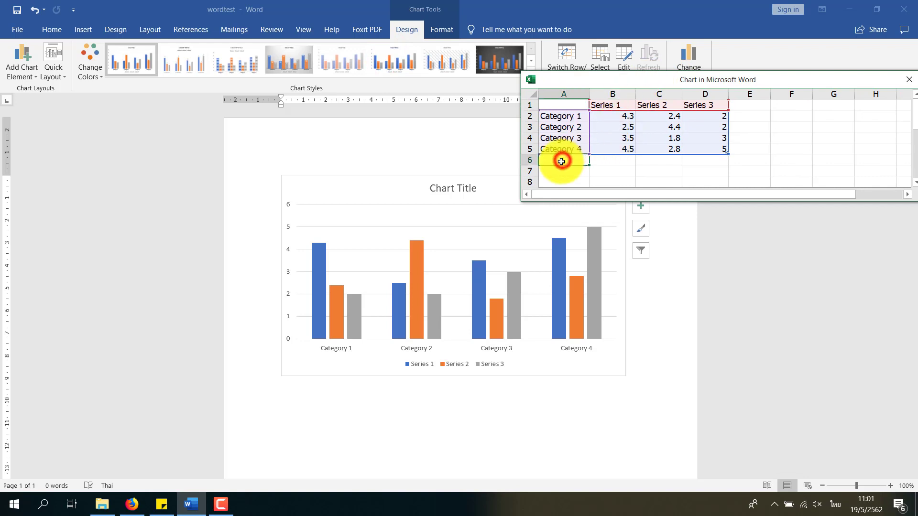
left_click(578, 141)
left_click(578, 116)
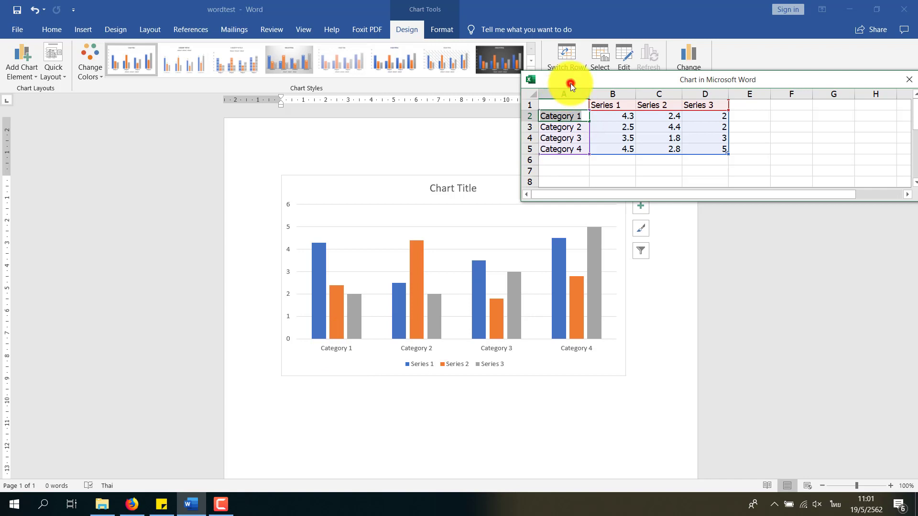
left_click_drag(570, 83, 537, 114)
left_click(555, 140)
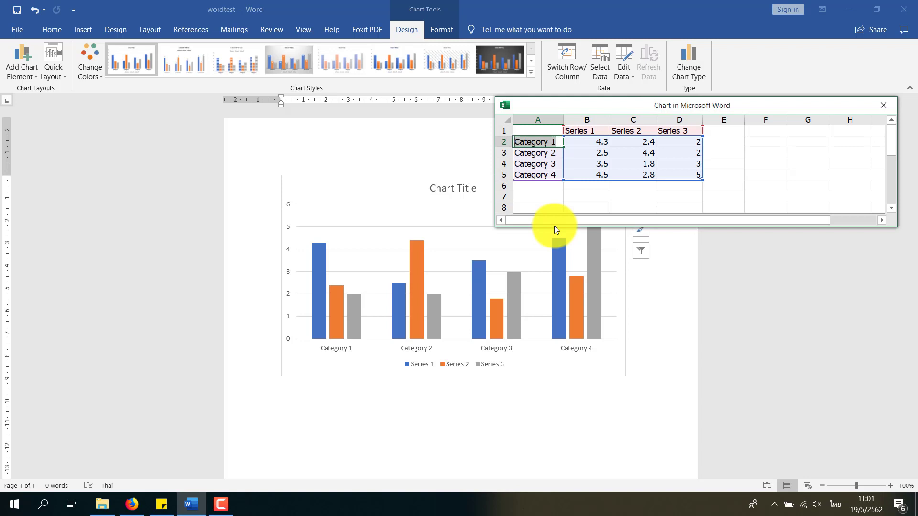
Enter มกราคม as the first category in cell A2, leaving B2 at 4.3.
type("มกราค")
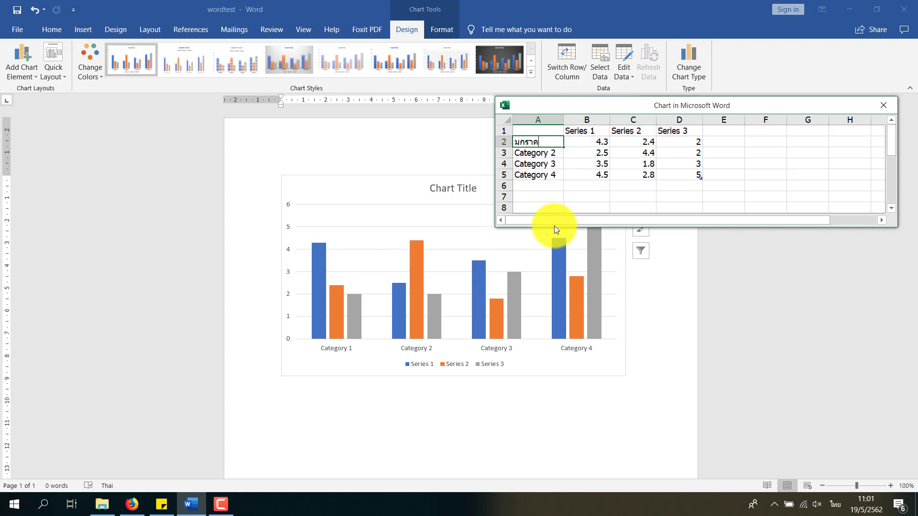
type("ม")
left_click(547, 177)
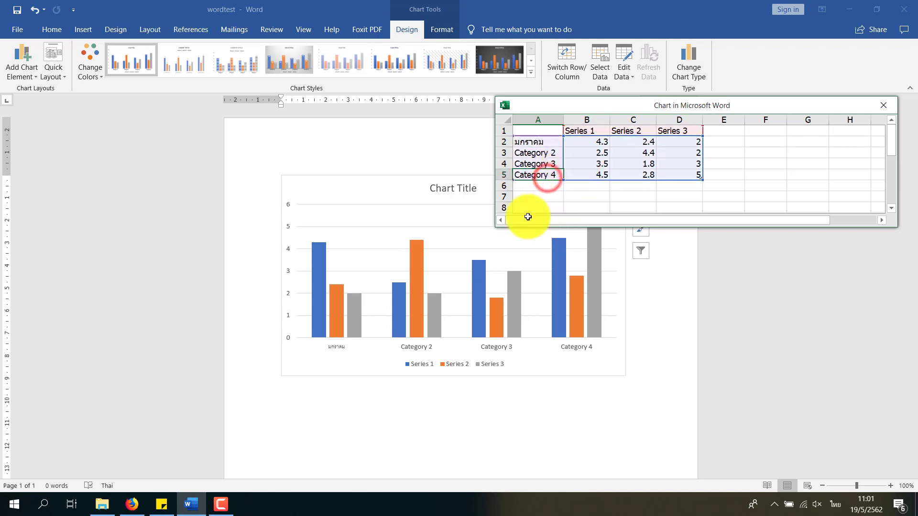
left_click(534, 154)
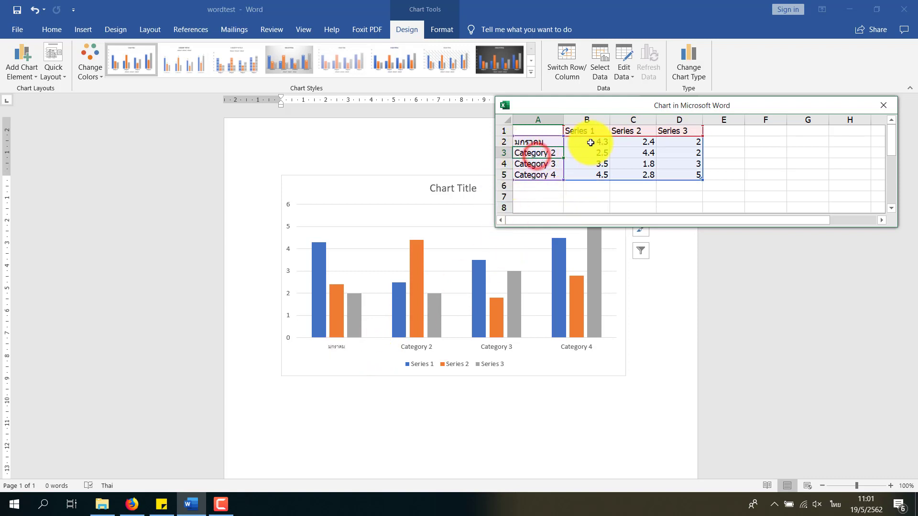
left_click(591, 143)
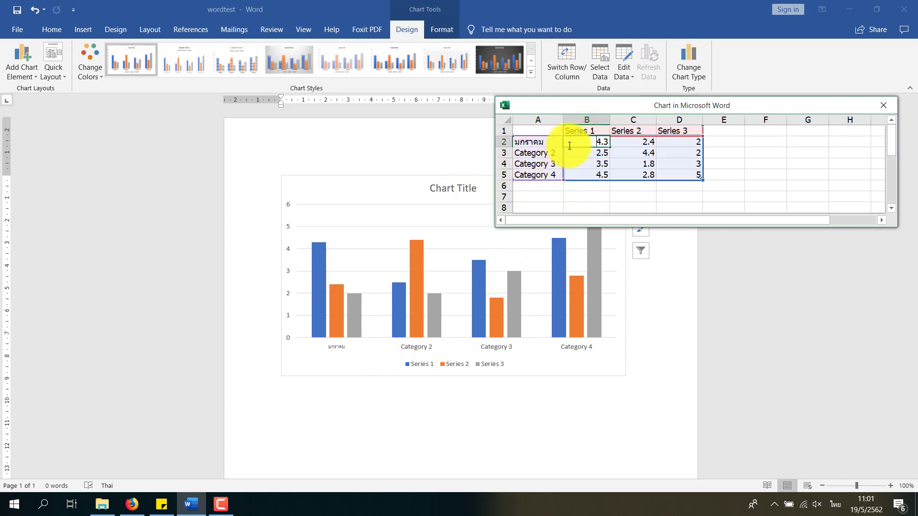
double_click(569, 143)
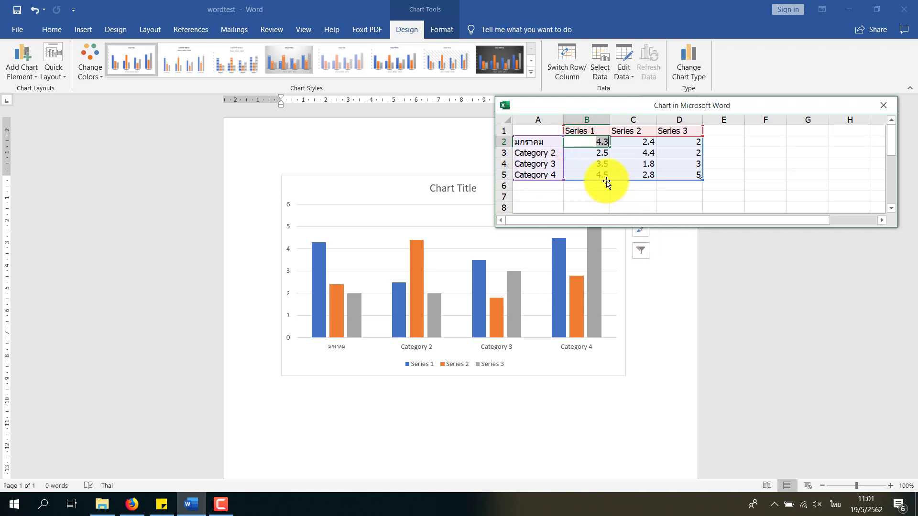
left_click(585, 143)
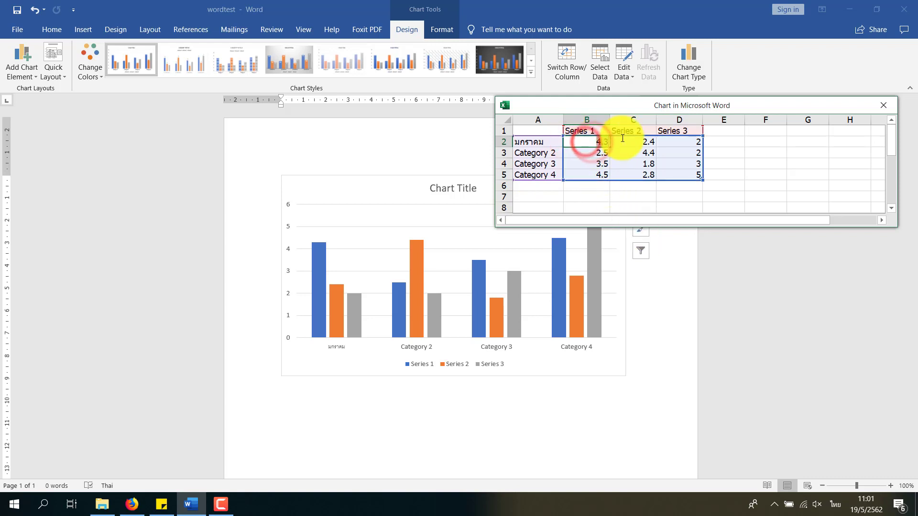
left_click(587, 206)
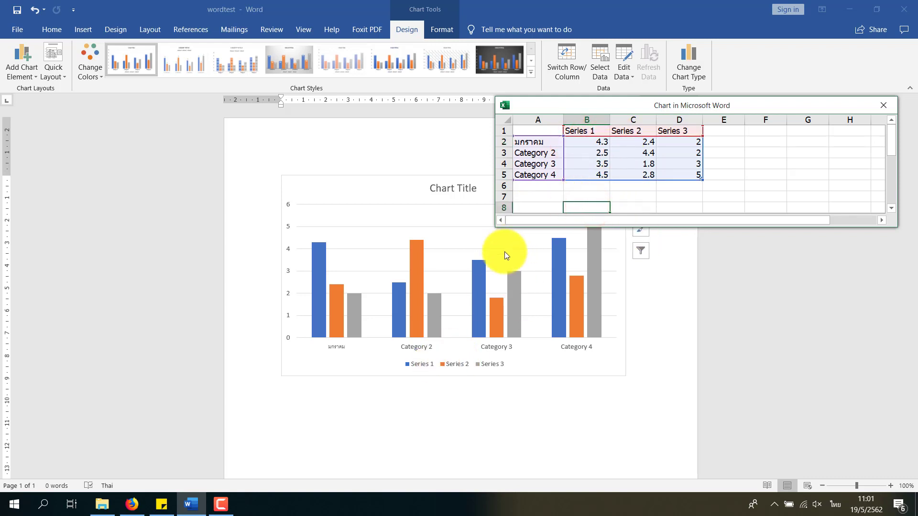
Rename the two series to ชาย in B1 and หญิง in C1.
left_click(420, 365)
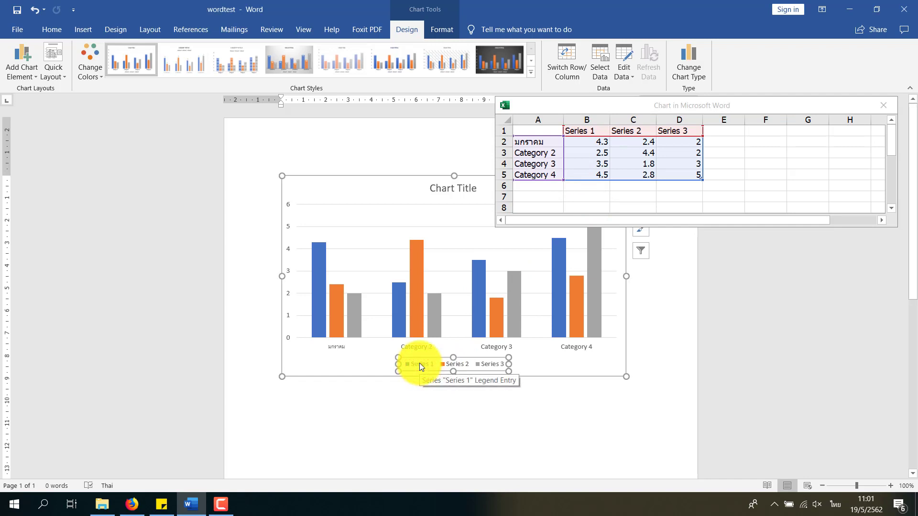
left_click(565, 164)
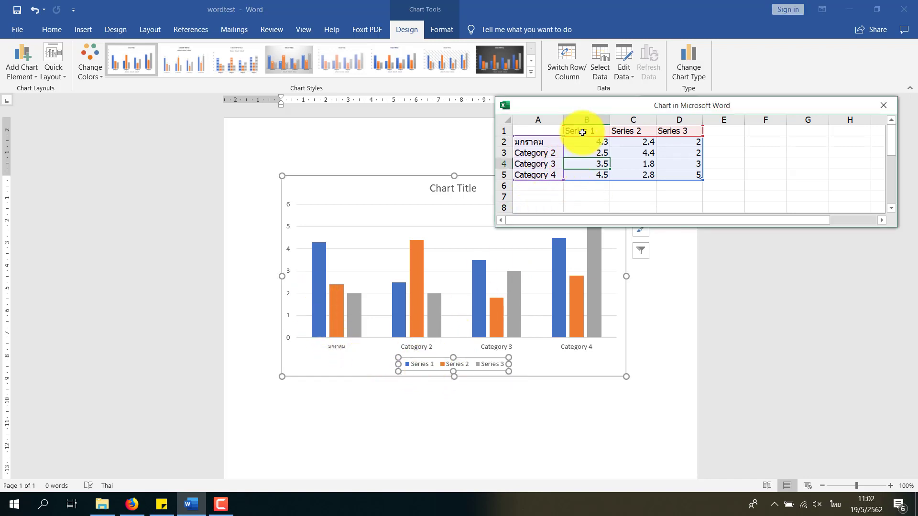
left_click(597, 129)
type("ขาย")
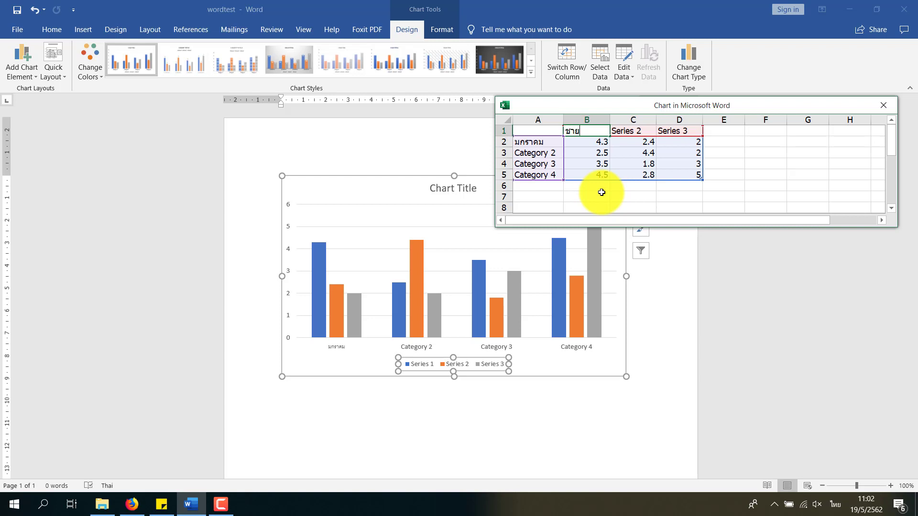
left_click(602, 192)
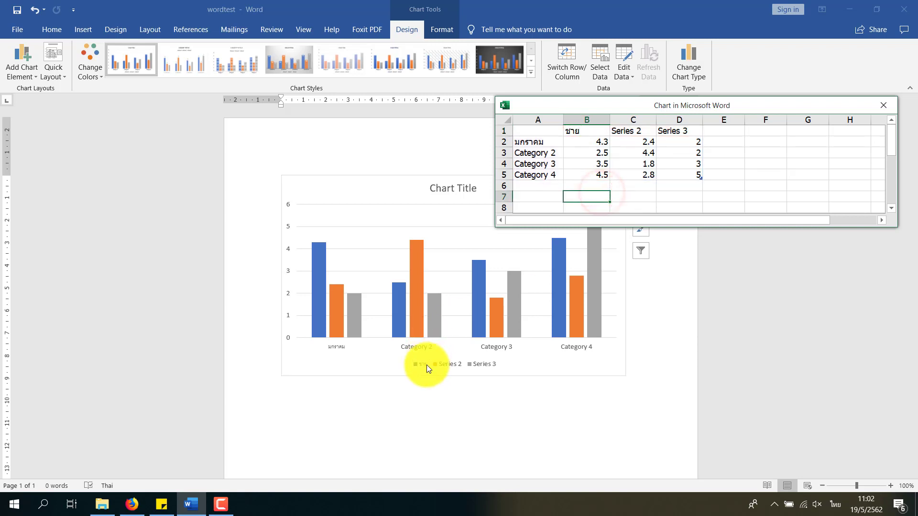
left_click(638, 131)
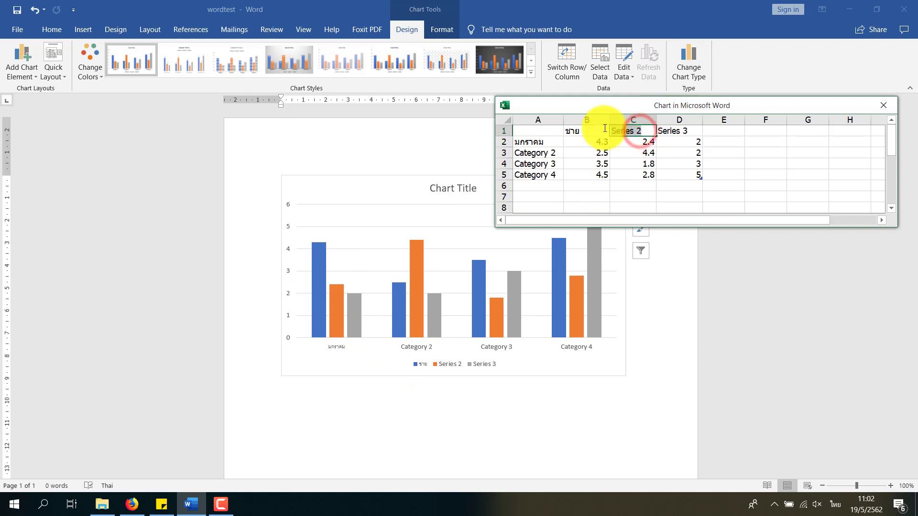
type("หญิง")
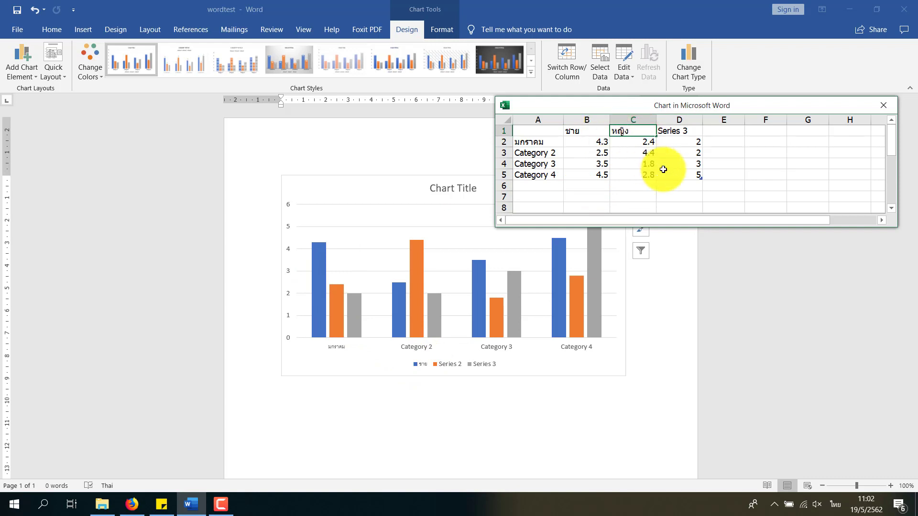
left_click(659, 170)
left_click(659, 312)
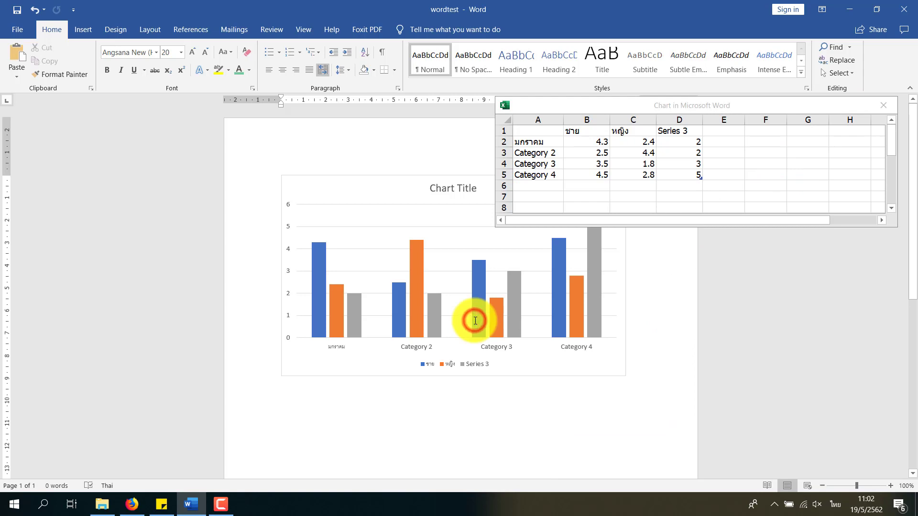
Select the chart and undo the changes with Ctrl+Z until the page is blank.
left_click(427, 323)
key("ctrl+z")
key("ctrl+z")
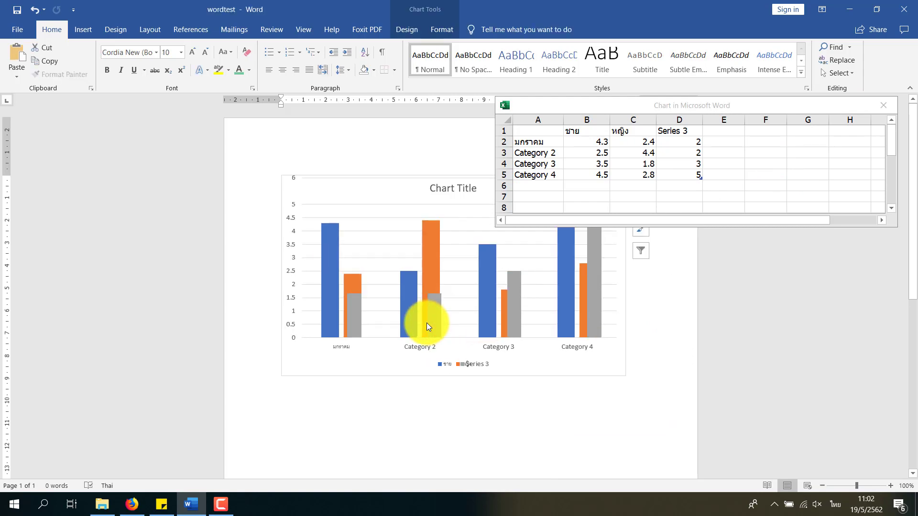
key("ctrl+z")
key("ctrl+z")
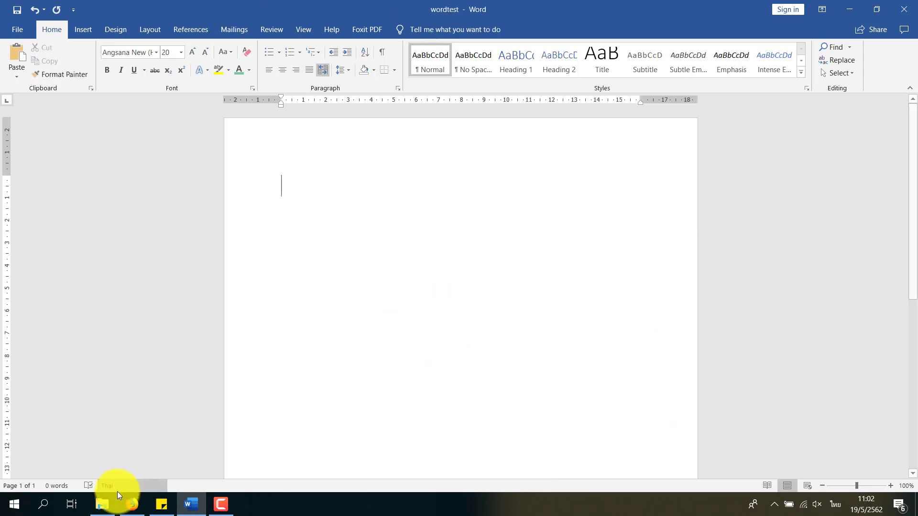
Drag the balloon photo 1111 from File Explorer onto the Word page and select it.
left_click(102, 505)
left_click_drag(666, 157, 351, 257)
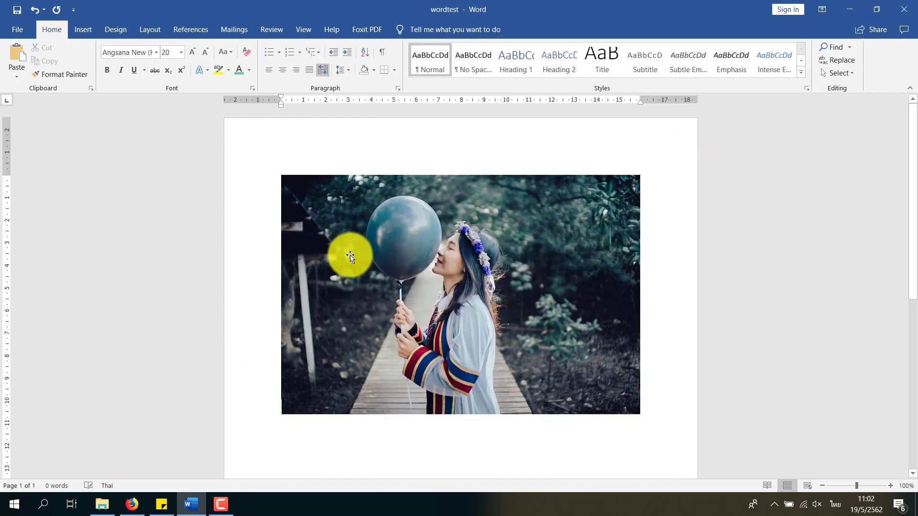
double_click(350, 256)
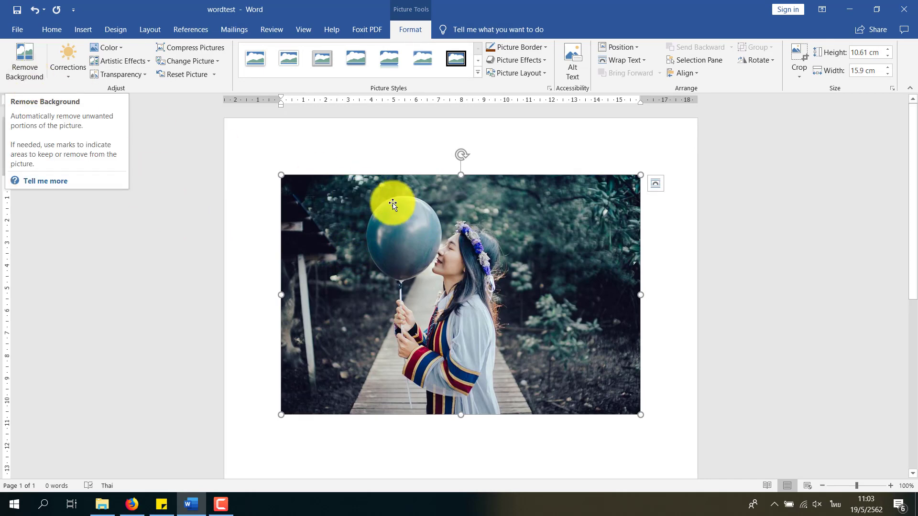
Remove the photo's background, marking the path for removal and the lower coat and dress to keep.
left_click(27, 74)
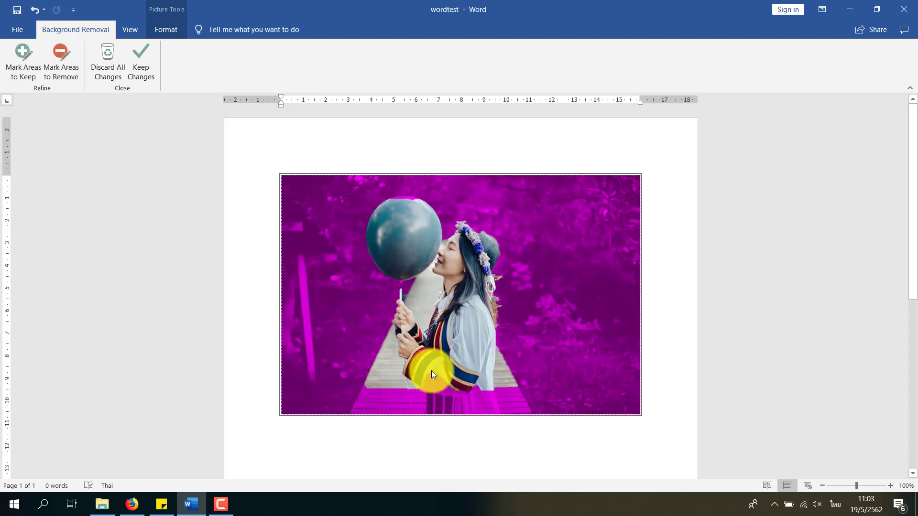
left_click(63, 75)
left_click(424, 407)
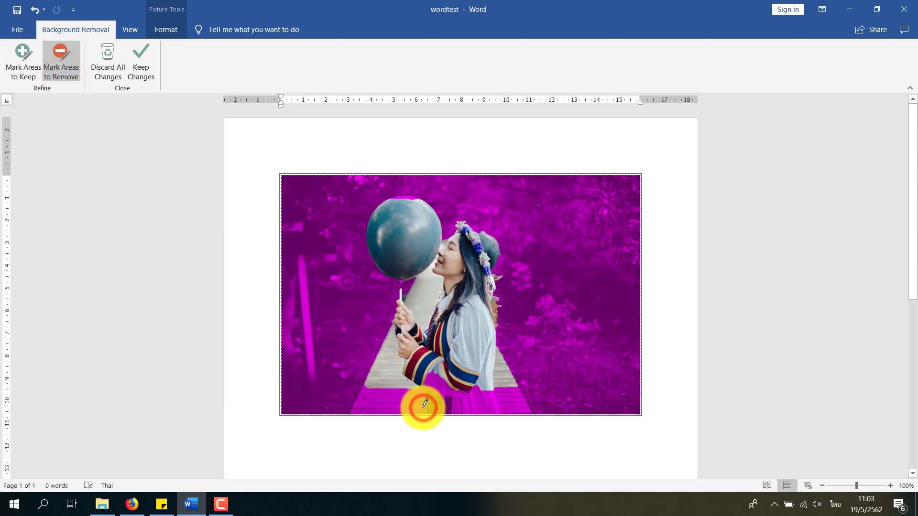
left_click(375, 361)
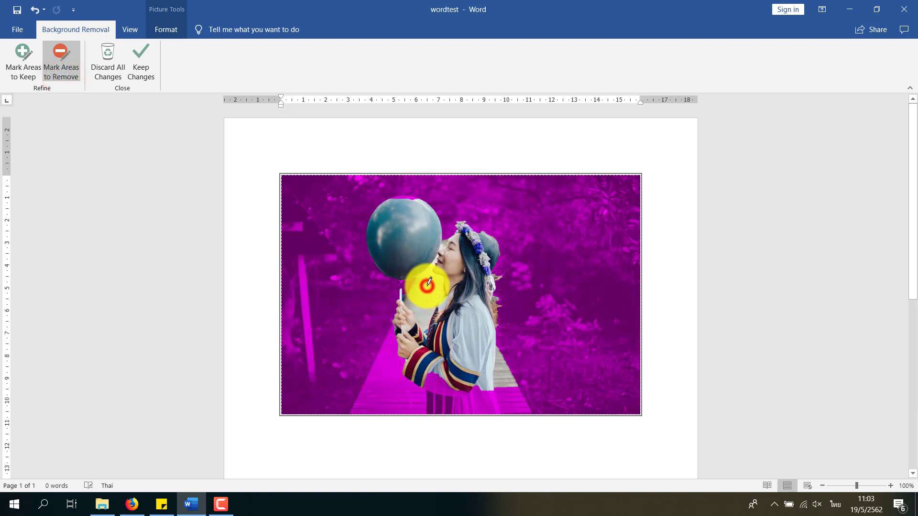
left_click_drag(429, 298, 425, 283)
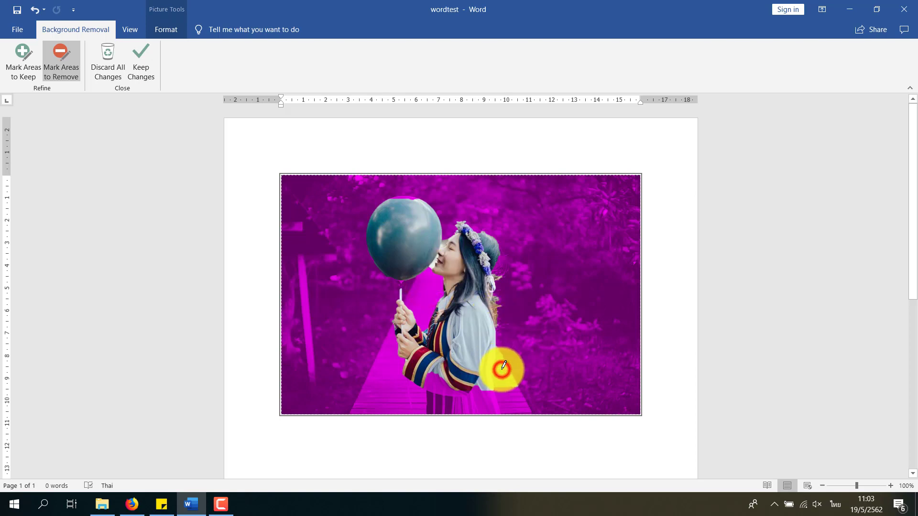
left_click(33, 60)
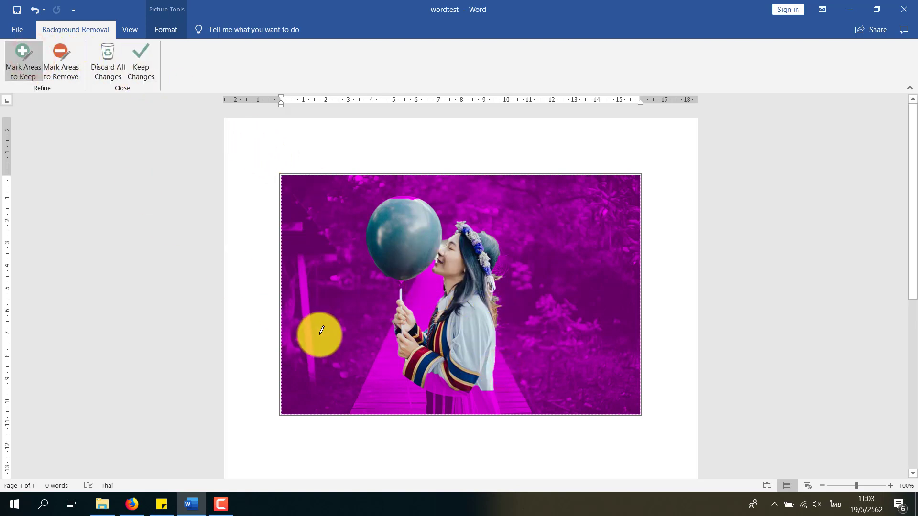
left_click(446, 394)
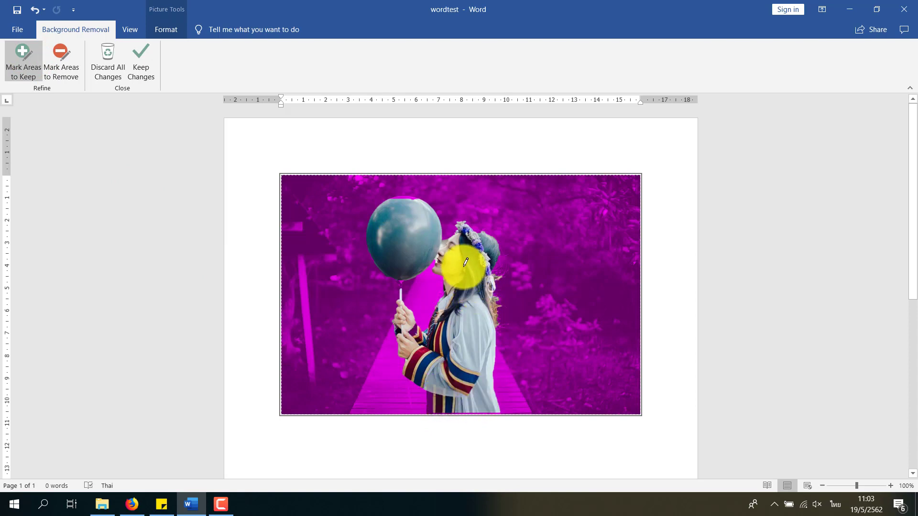
left_click(61, 60)
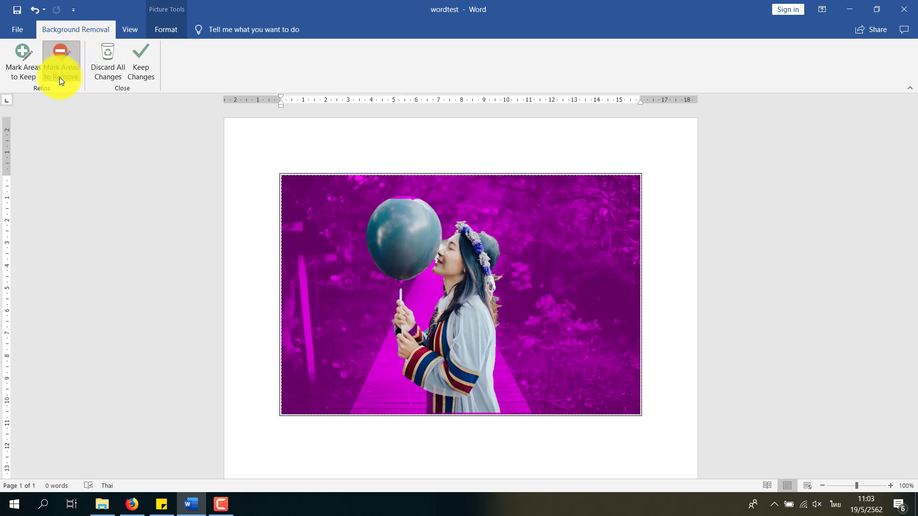
left_click(136, 62)
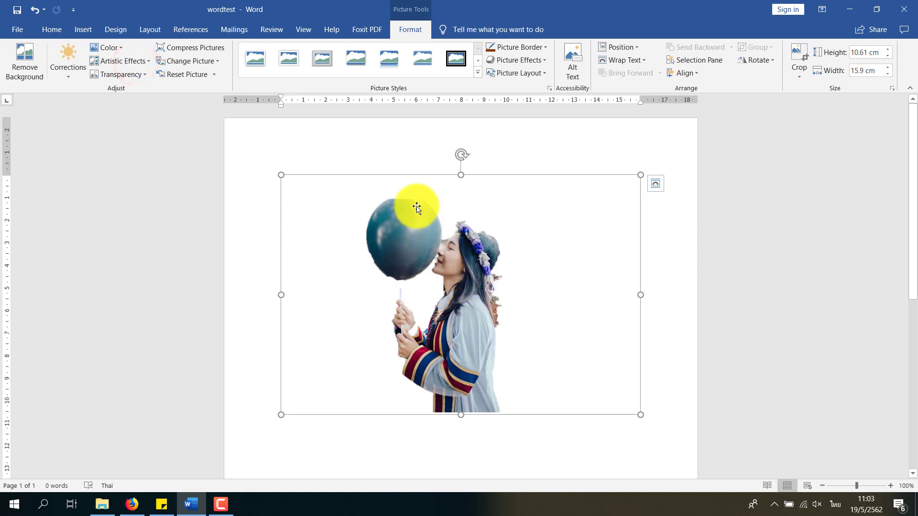
Click off the picture and undo with Ctrl+Z to clear the photo from the page.
left_click(292, 115)
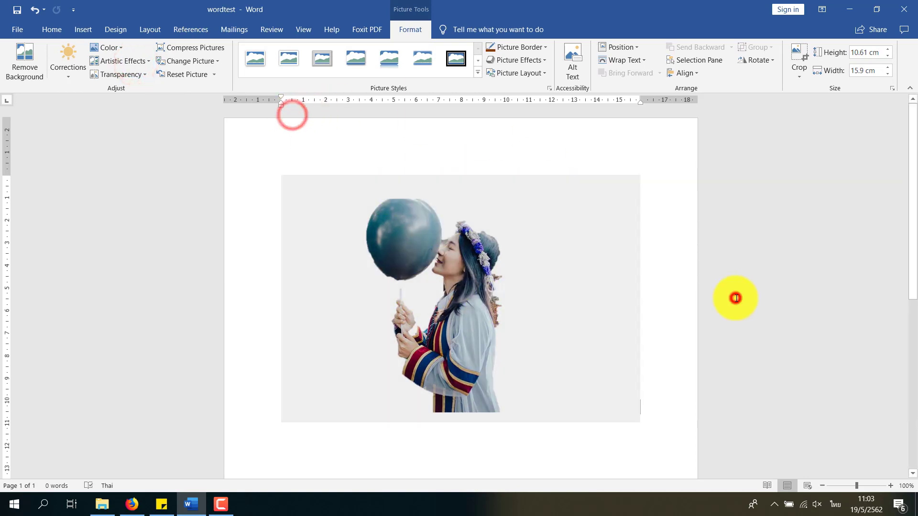
left_click(735, 298)
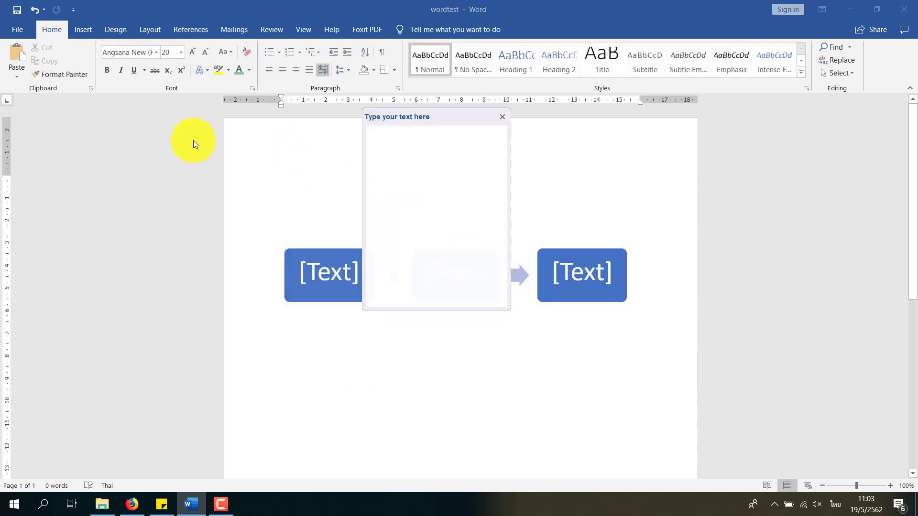
key("ctrl+z")
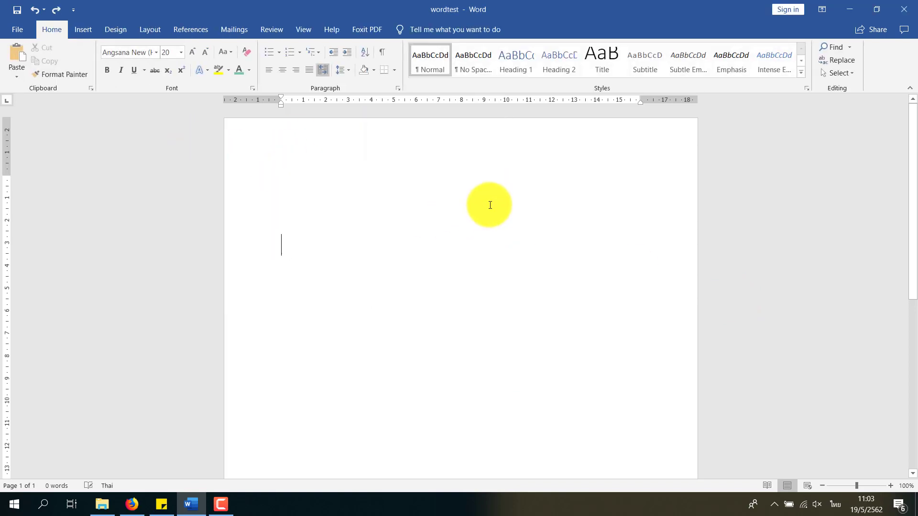
Drag the balloon photo 1111 from File Explorer into Word, then nudge it up onto the empty line.
left_click(103, 507)
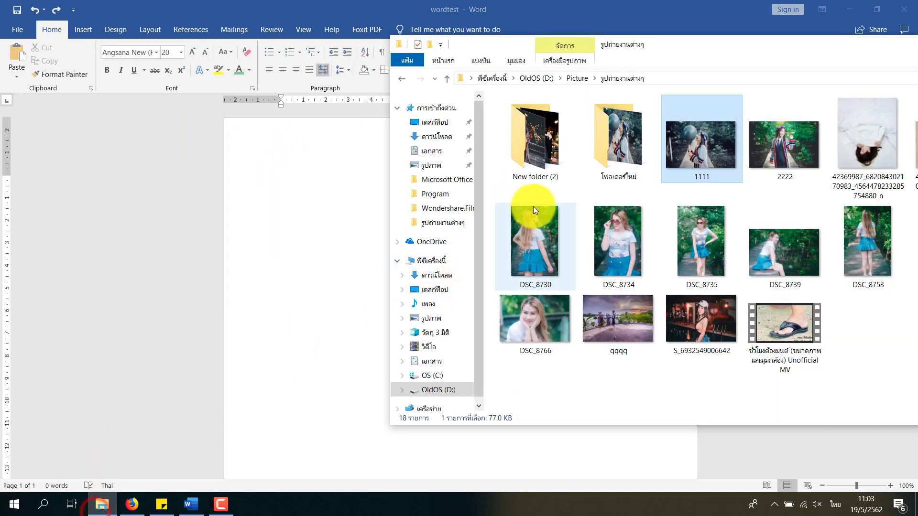
left_click_drag(687, 143, 286, 217)
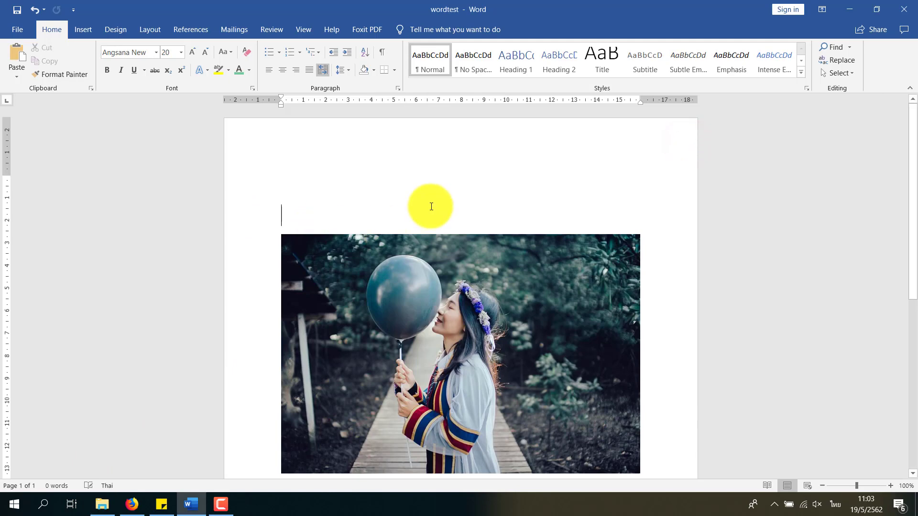
left_click_drag(497, 290, 511, 256)
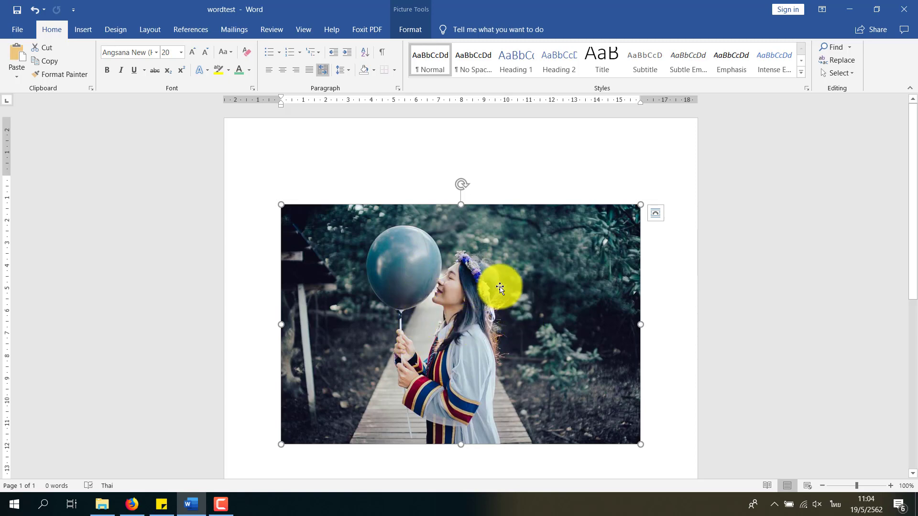
Start Remove Background on the photo and mark the lower-left walkway and the gap between hand and face for removal.
double_click(399, 286)
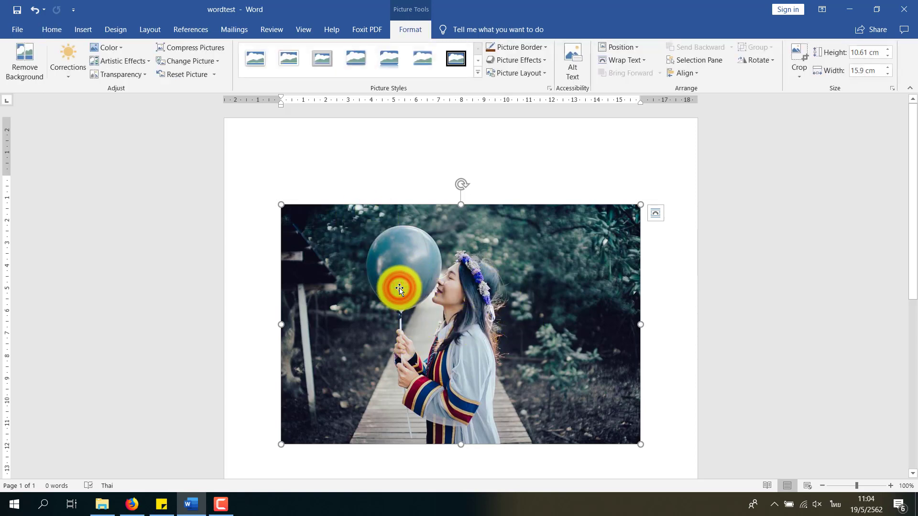
left_click(30, 76)
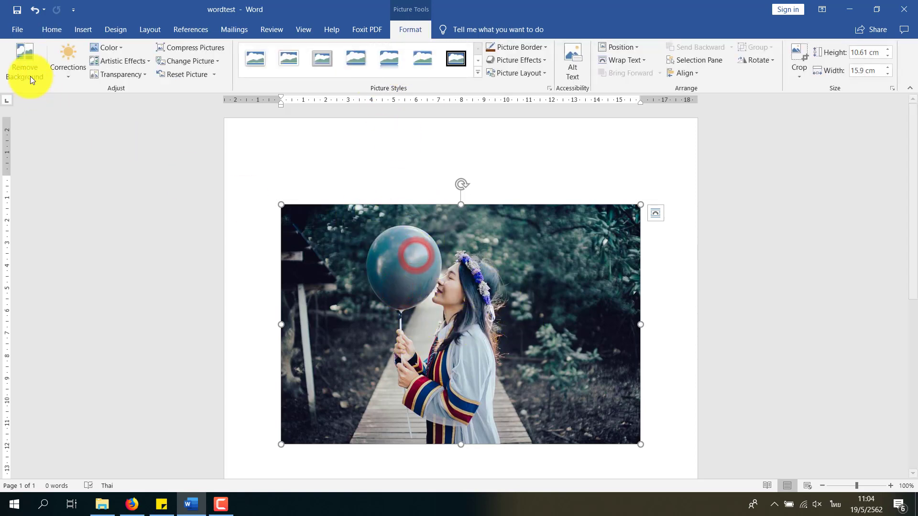
left_click(21, 78)
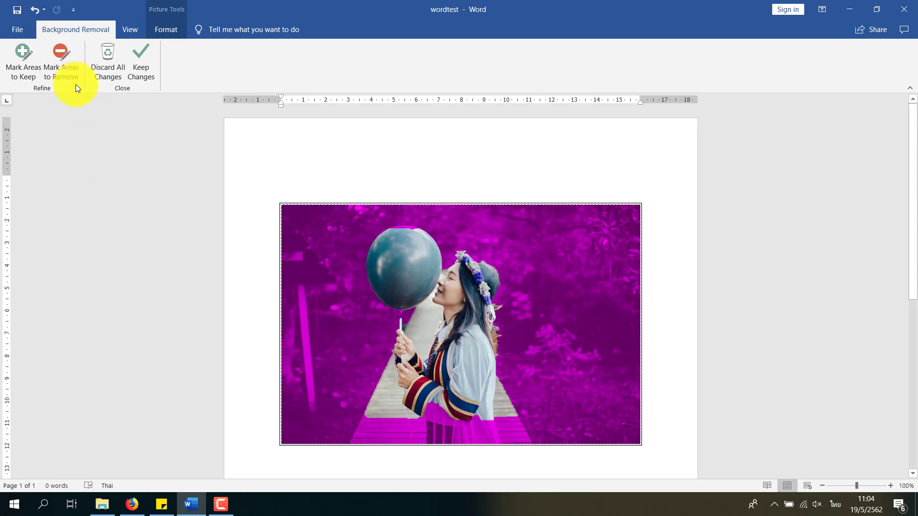
left_click(73, 75)
left_click(379, 409)
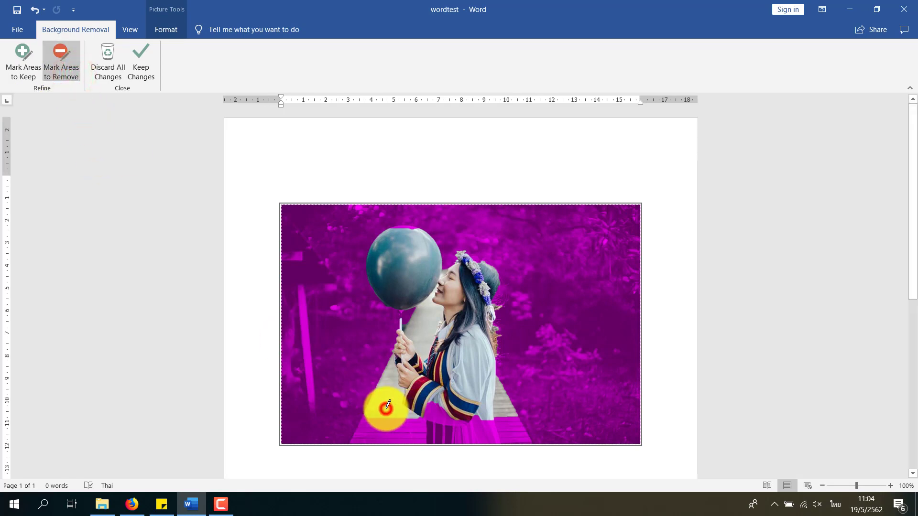
left_click_drag(427, 335, 433, 294)
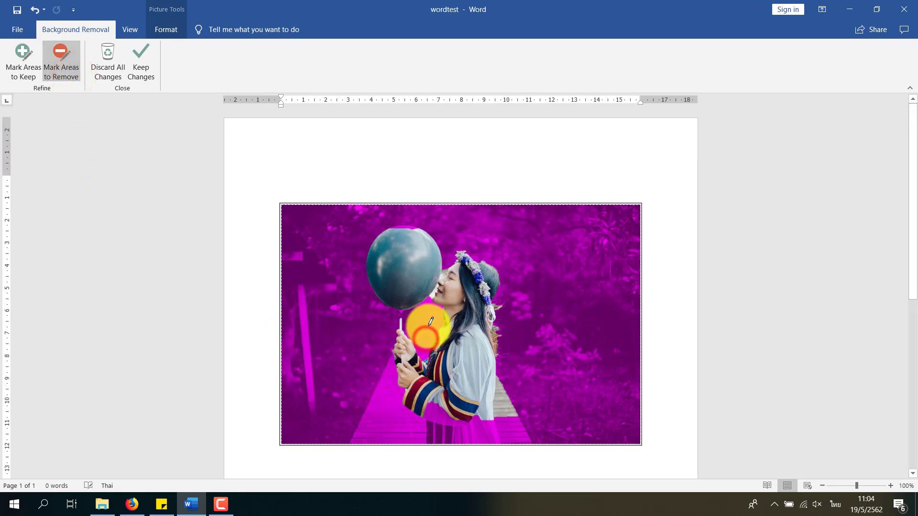
left_click(434, 291)
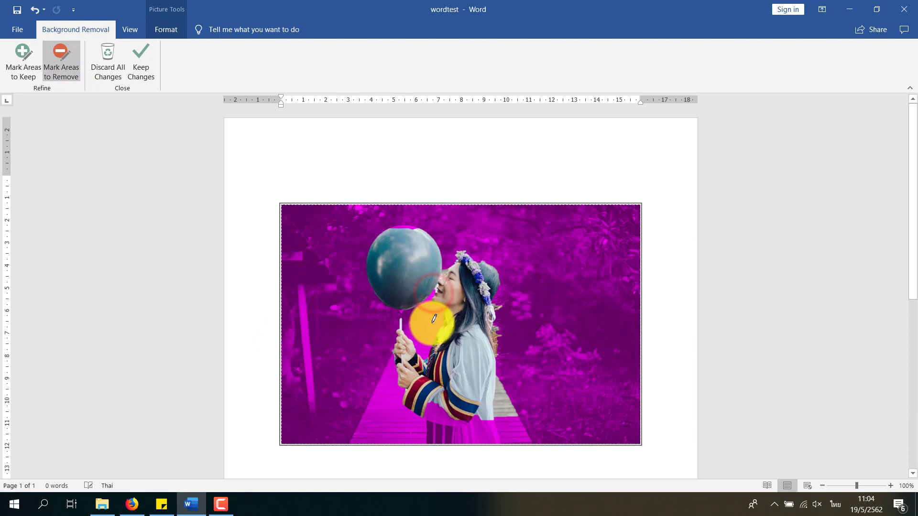
Mark the balloon stick, the top of the balloon, and the woman's hair and flower crown to keep.
left_click(29, 62)
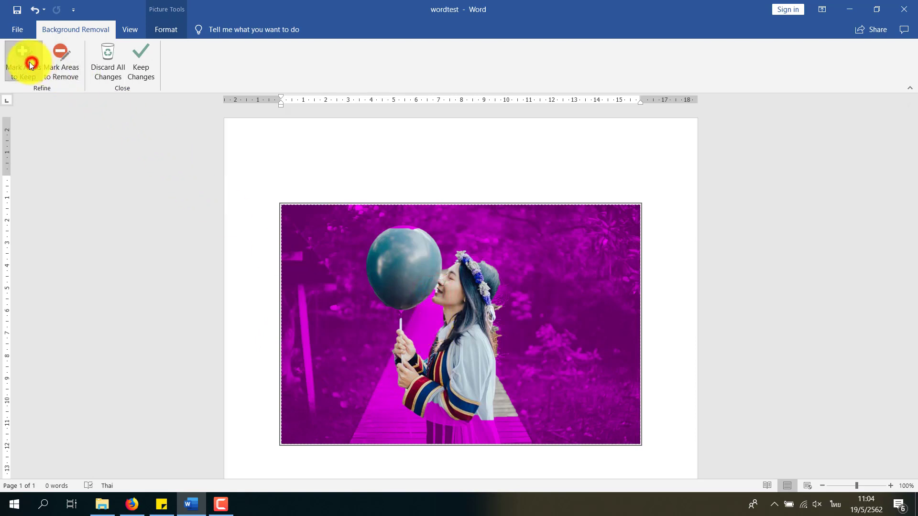
left_click_drag(450, 418, 459, 437)
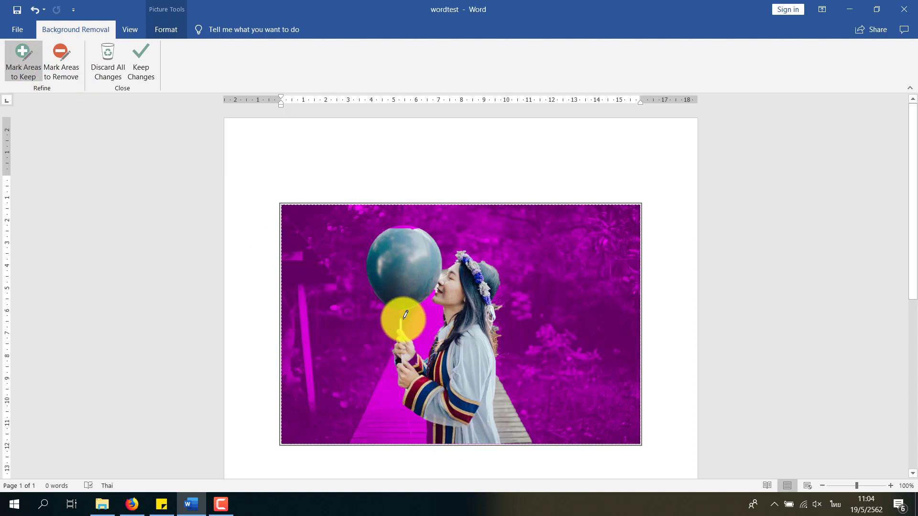
left_click_drag(401, 308, 400, 287)
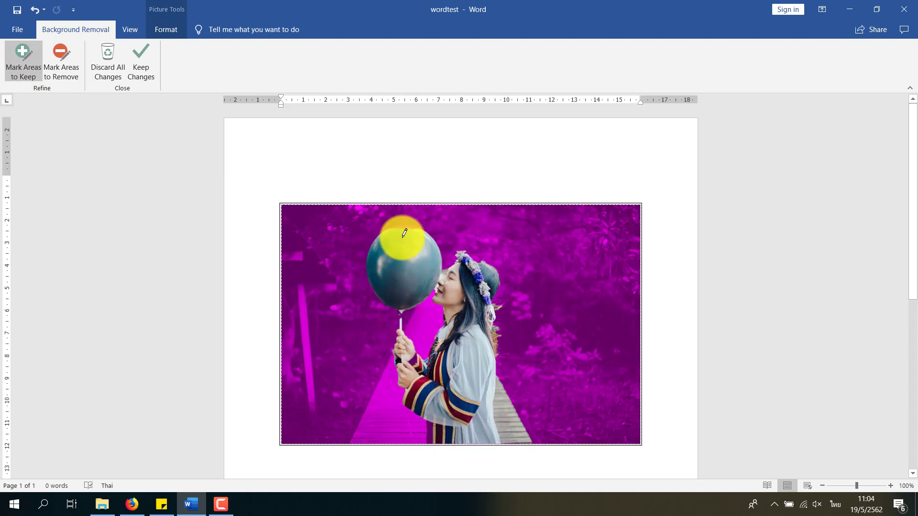
left_click_drag(404, 227, 403, 229)
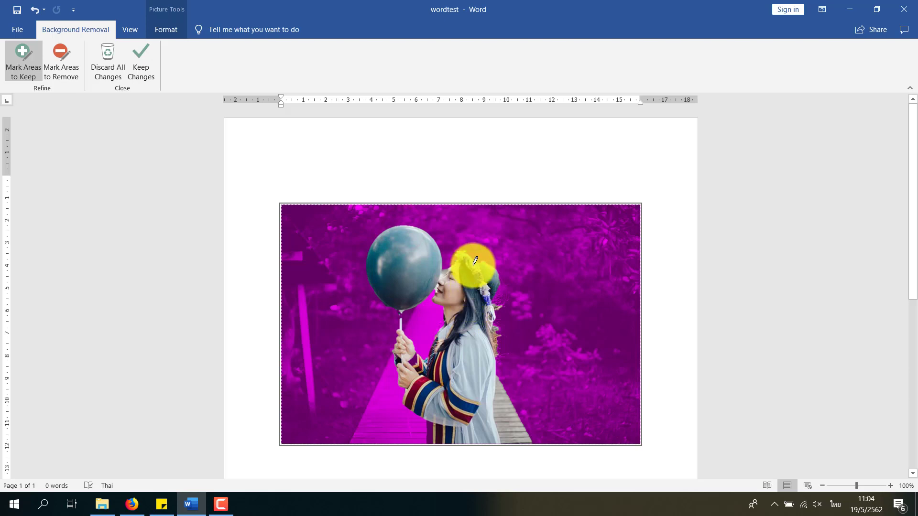
left_click_drag(475, 258, 497, 266)
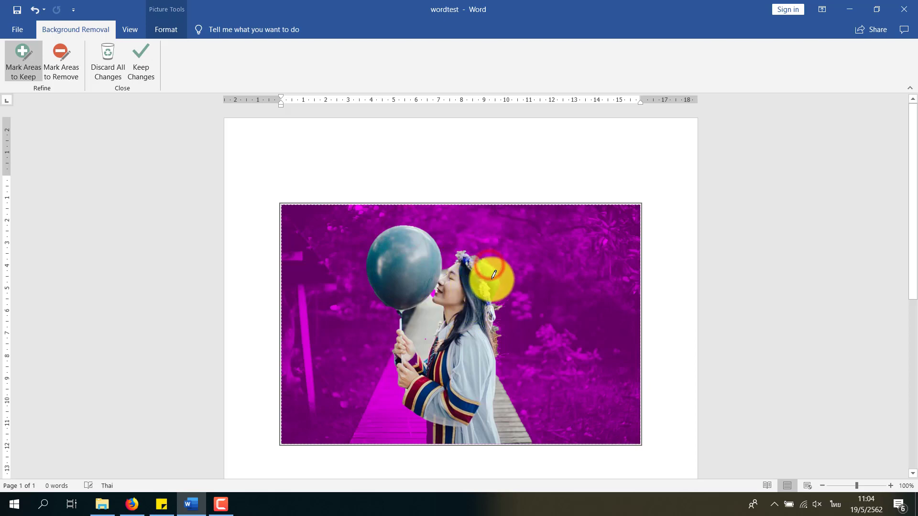
Mark the walkway beside the balloon stick for removal and keep the changes.
left_click(70, 62)
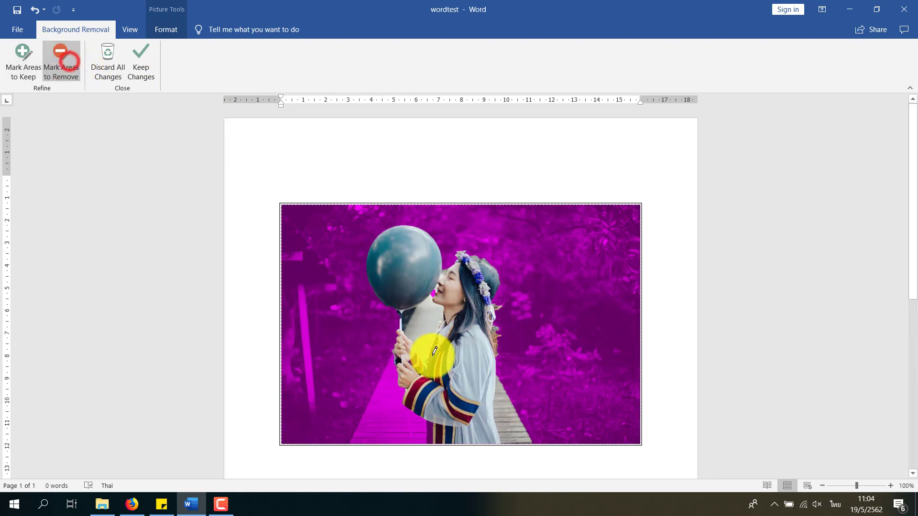
left_click_drag(416, 324, 431, 317)
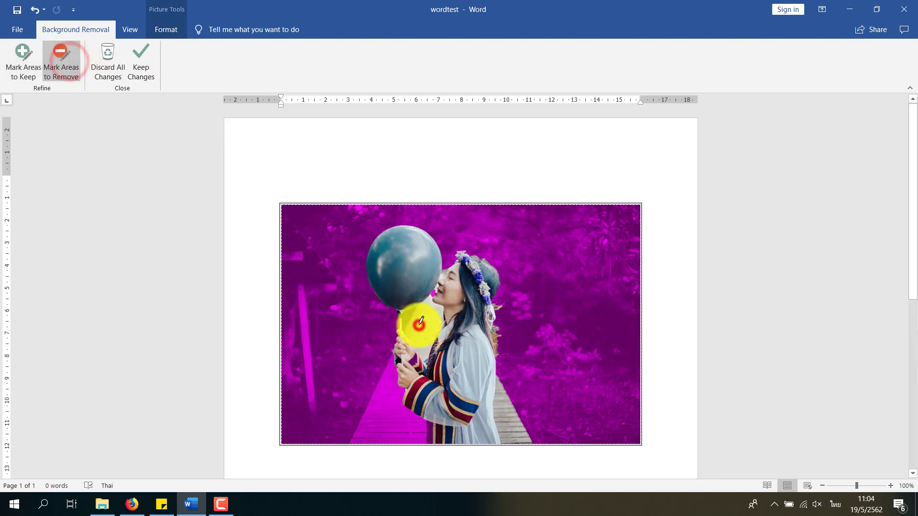
left_click(141, 58)
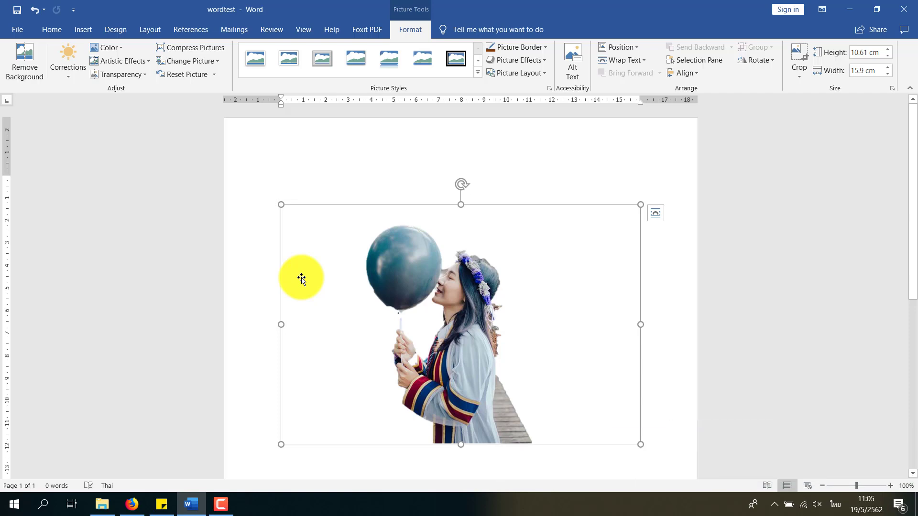
Delete the cut-out photo and drag the original 1111 photo back in from File Explorer.
key("Delete")
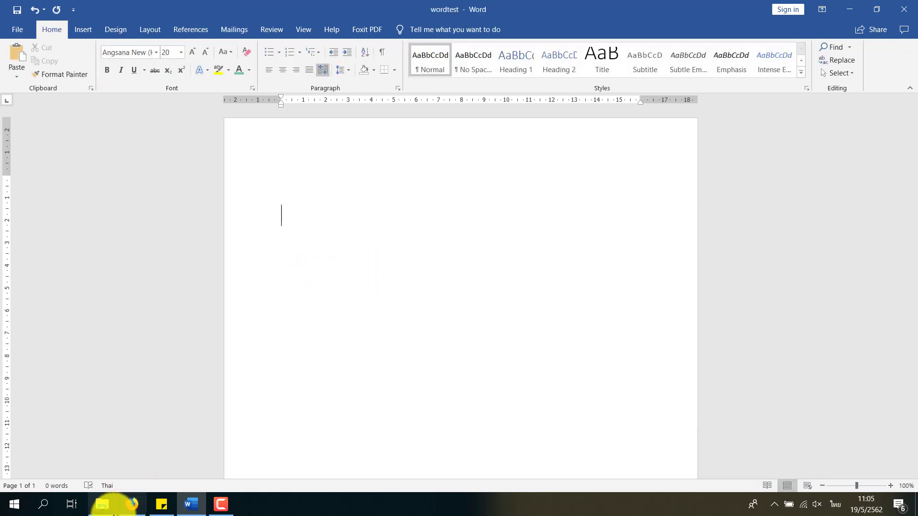
left_click(110, 504)
left_click_drag(690, 149, 331, 186)
left_click(331, 229)
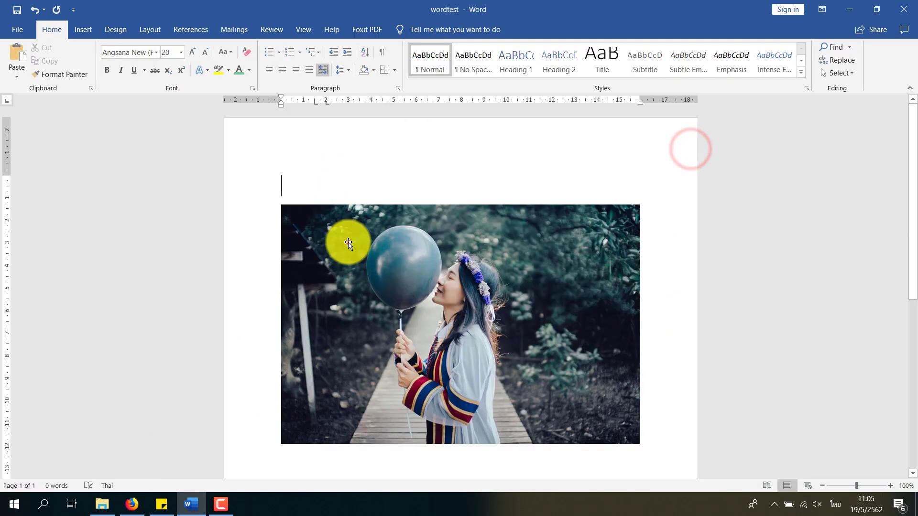
left_click(348, 242)
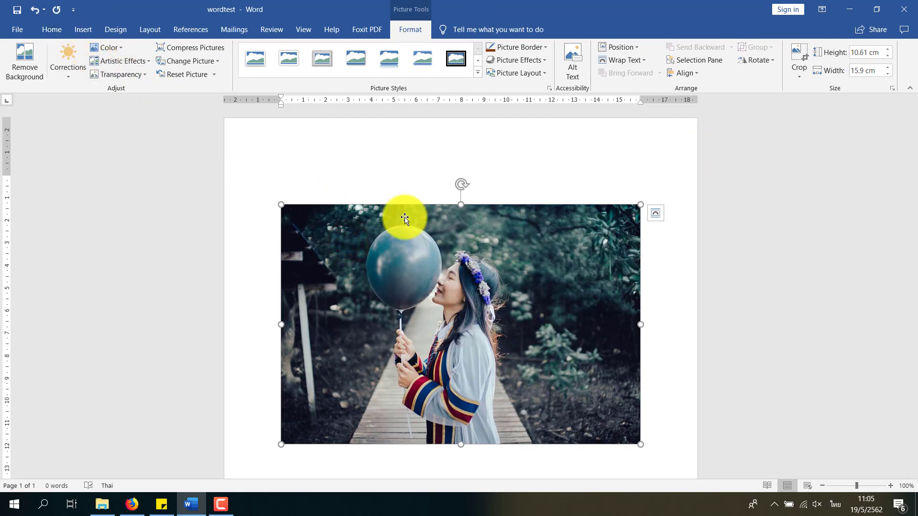
left_click(95, 30)
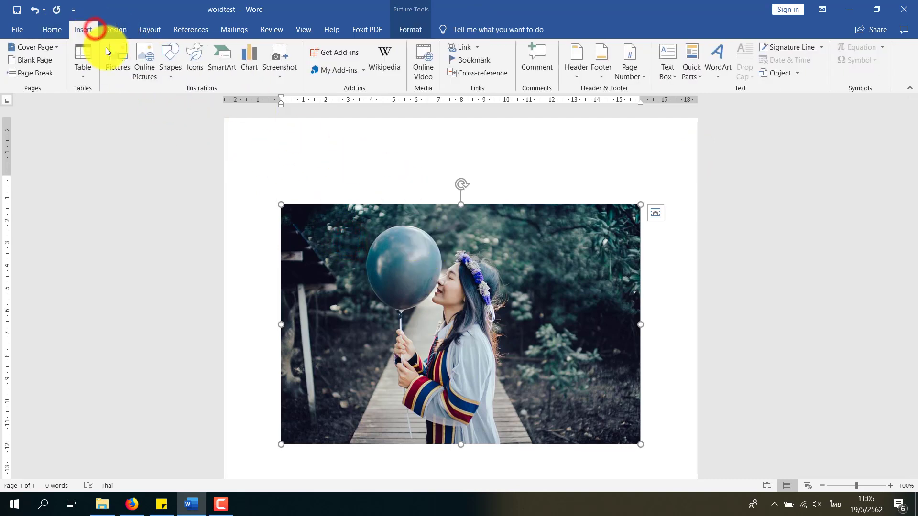
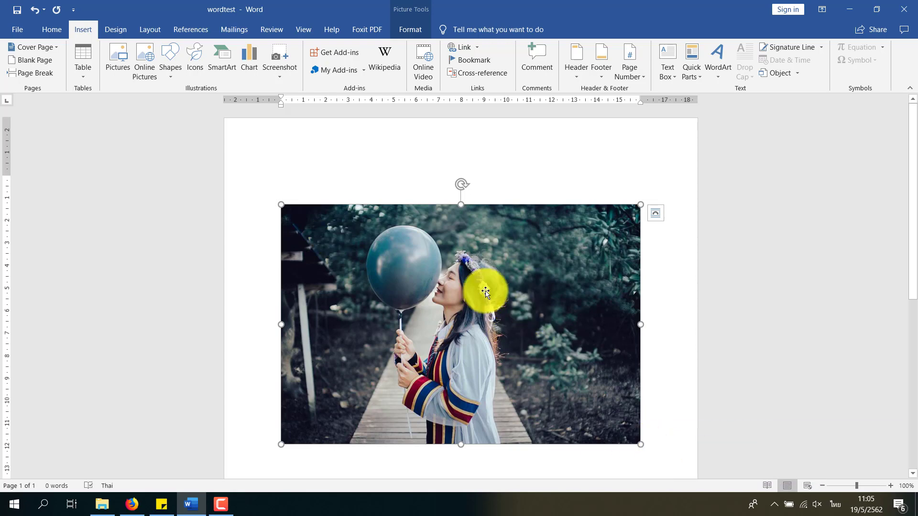
Apply the Ascending Picture Accent Process picture layout to the balloon photo.
double_click(372, 242)
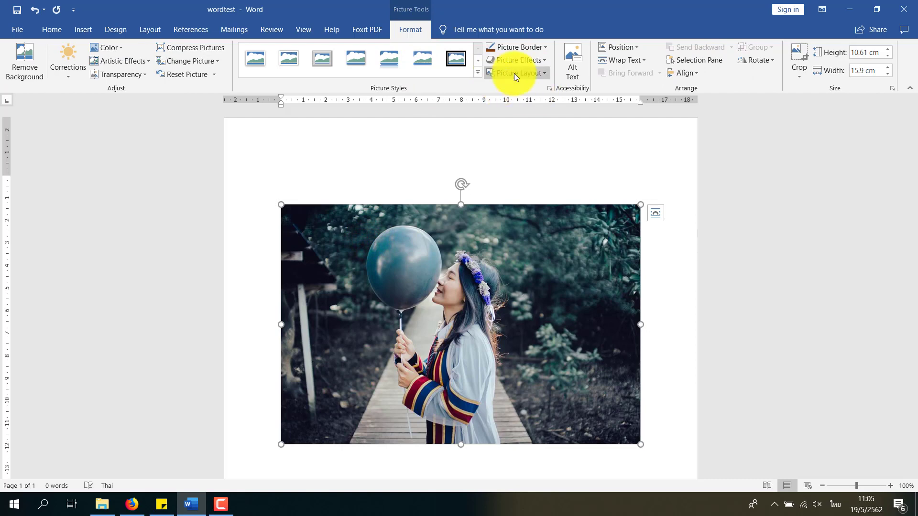
left_click(545, 73)
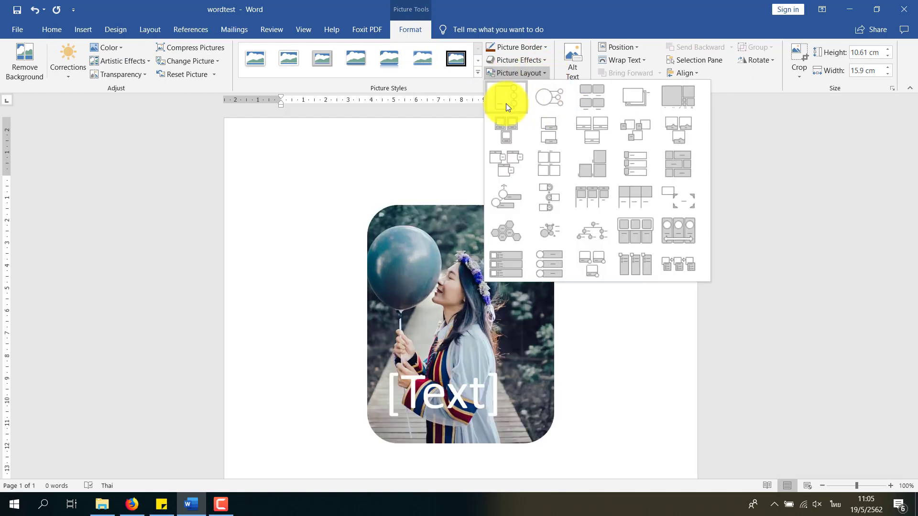
left_click(557, 103)
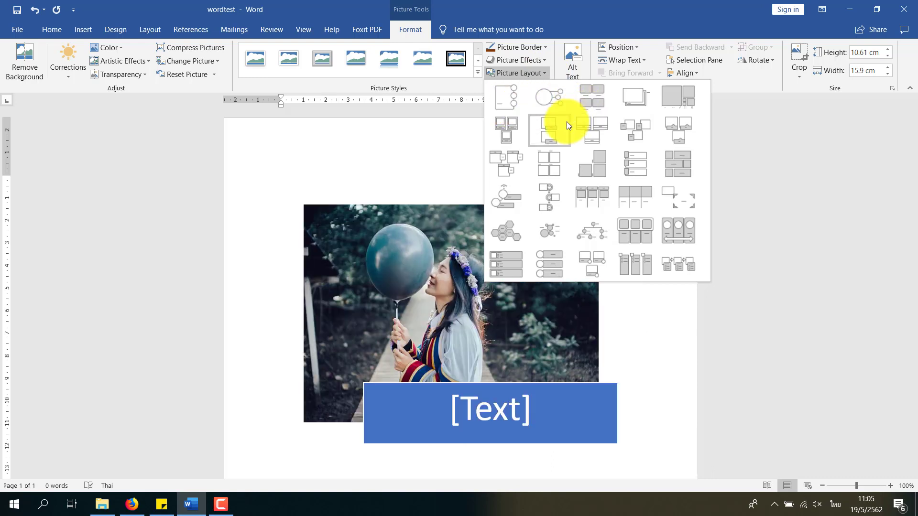
left_click(558, 101)
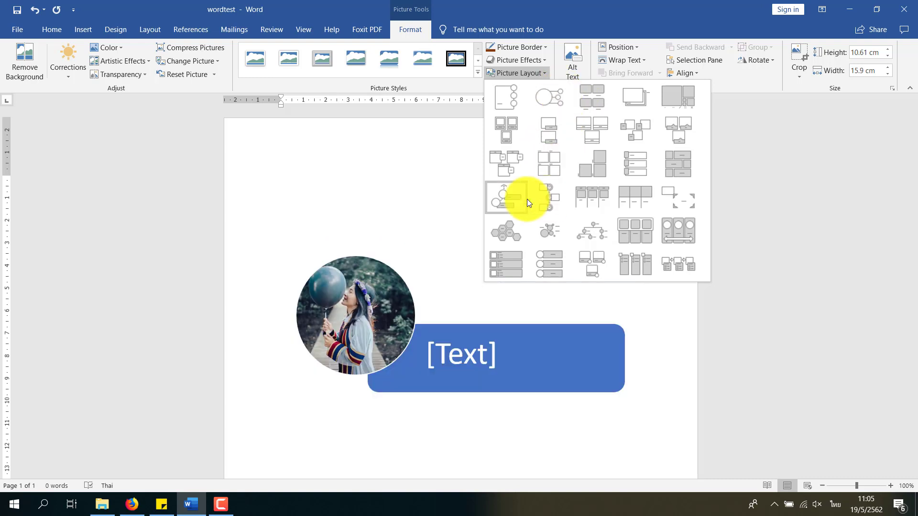
left_click(519, 187)
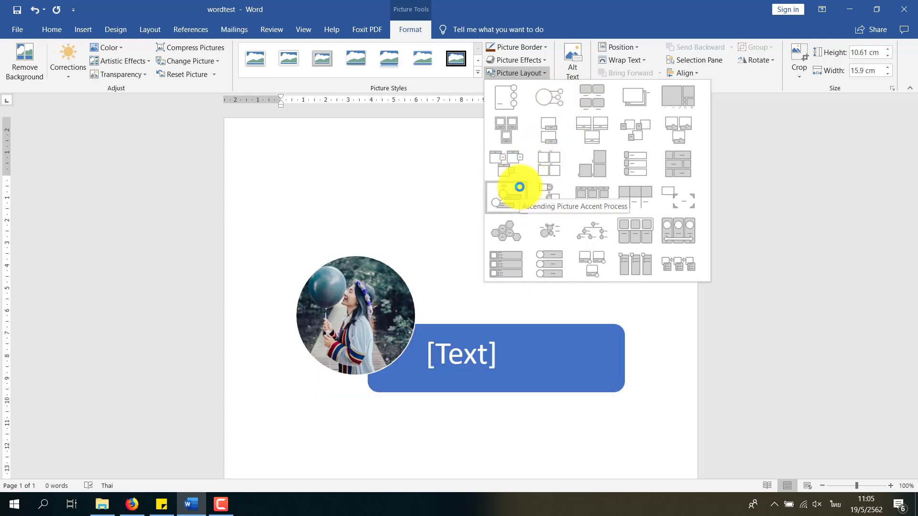
left_click(520, 188)
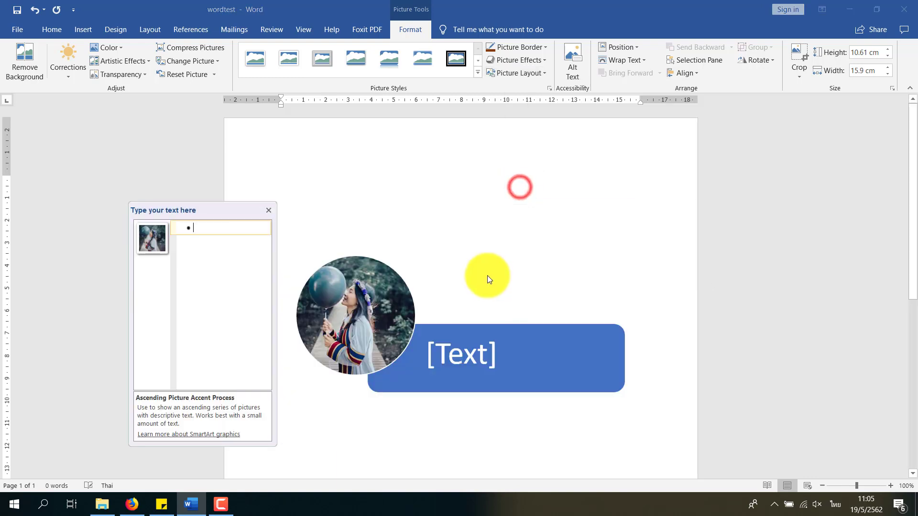
Move the SmartArt graphic higher on the page and check its text-wrapping choices.
left_click(478, 342)
left_click(389, 302)
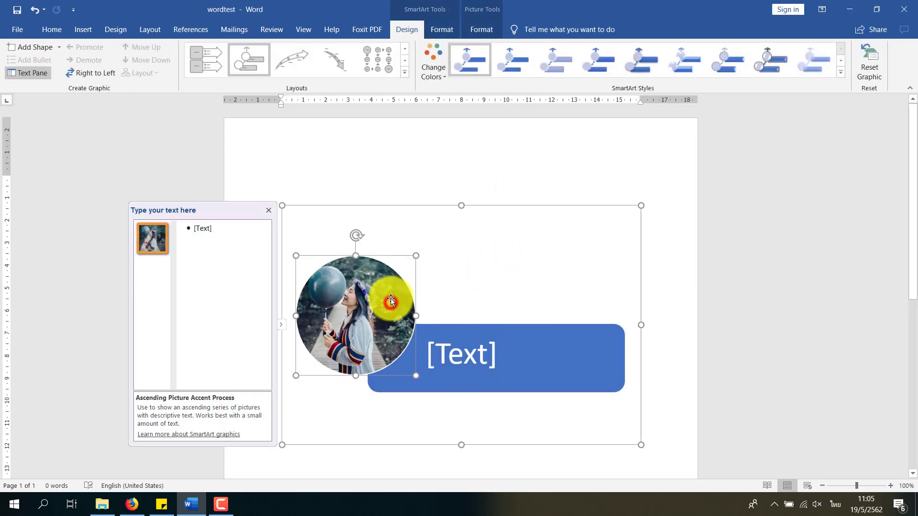
left_click_drag(397, 207, 348, 134)
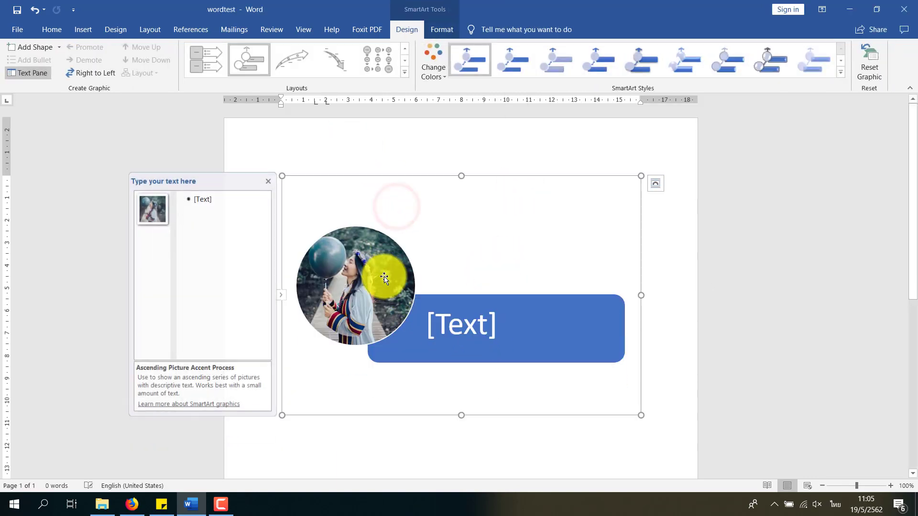
left_click(384, 277)
left_click(483, 29)
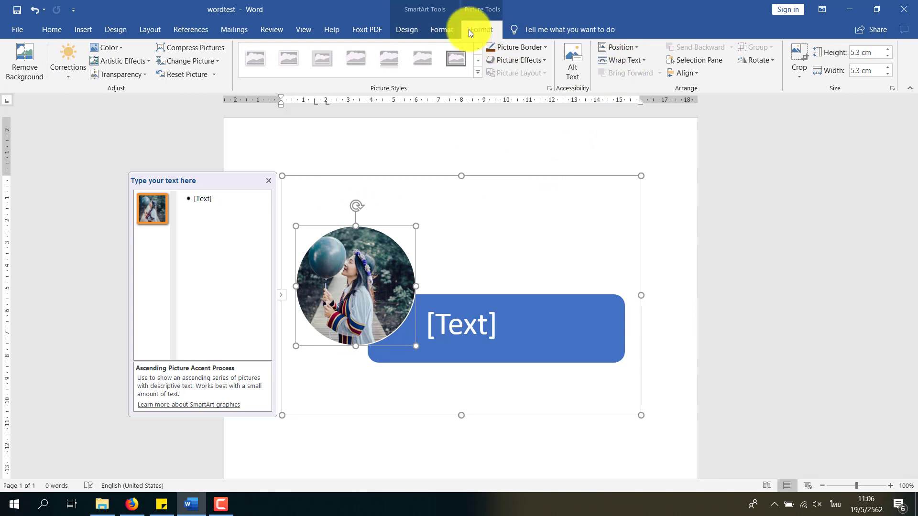
left_click(644, 61)
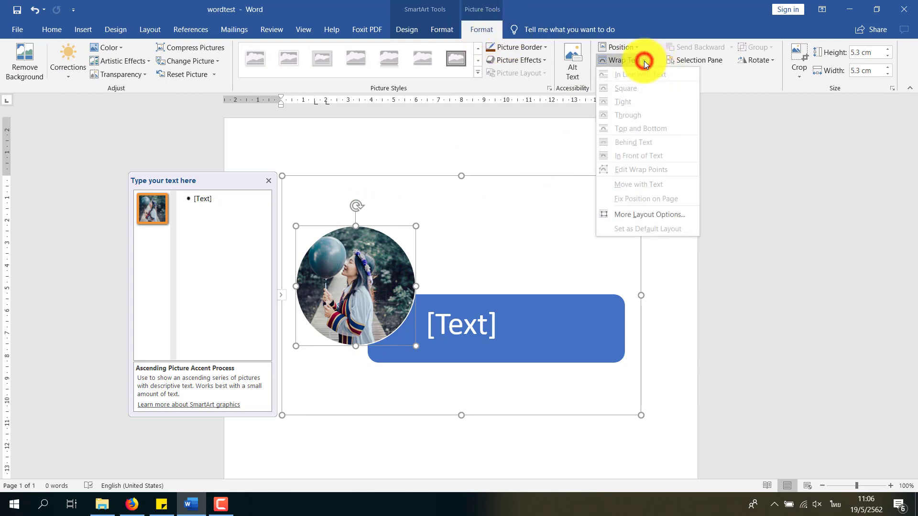
left_click(644, 61)
left_click(460, 280)
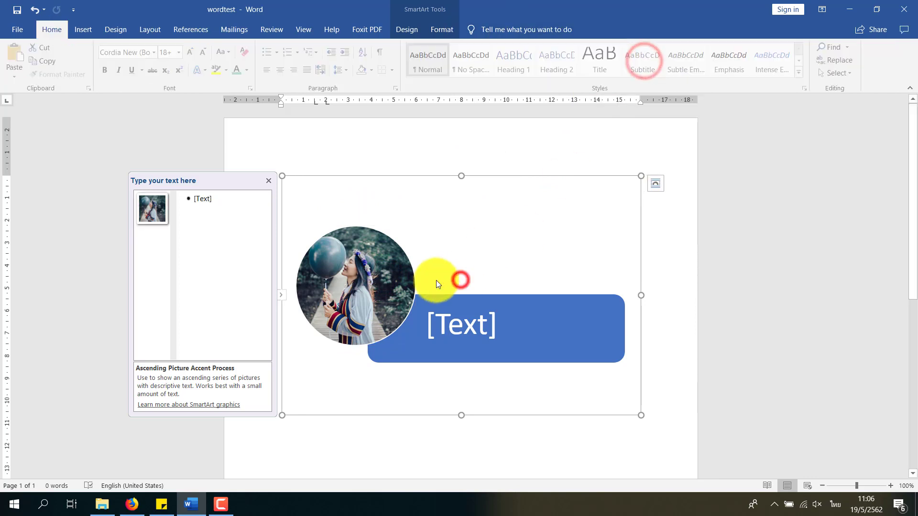
left_click(394, 270)
left_click(459, 207)
Set the SmartArt graphic to Behind Text and nudge its text bar and circular photo.
left_click(471, 174)
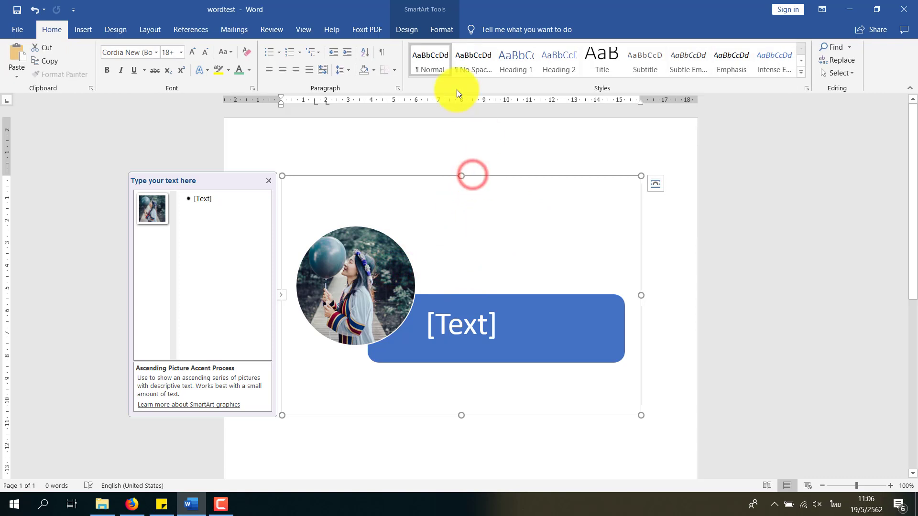
left_click(429, 31)
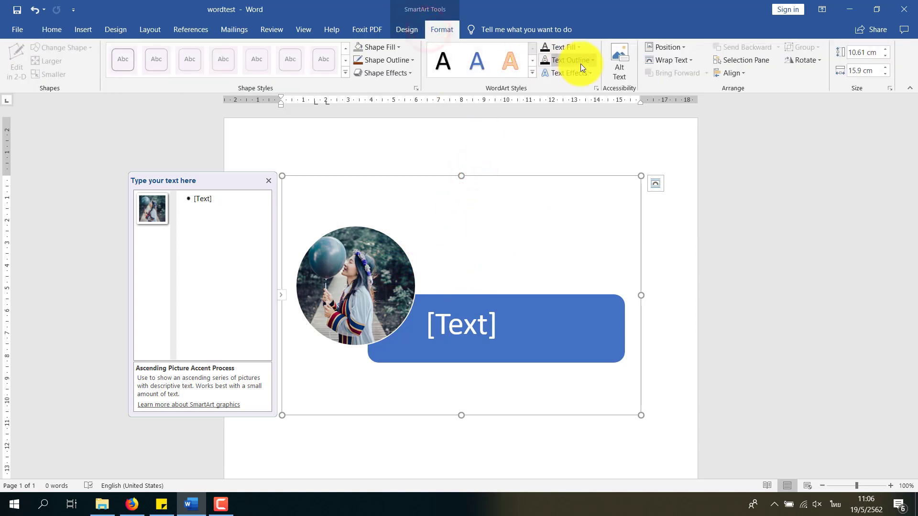
left_click(665, 61)
left_click(676, 142)
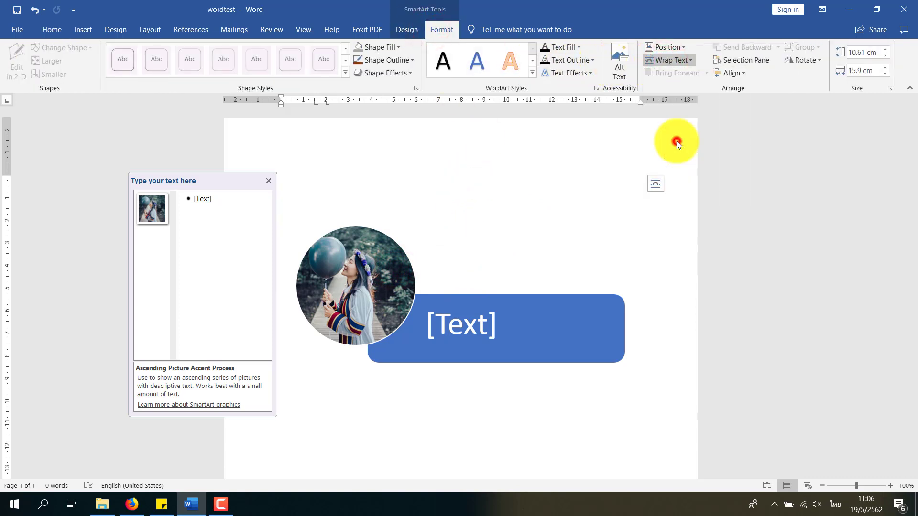
mouse_move(416, 311)
left_mouse_down()
mouse_move(400, 278)
mouse_move(438, 271)
mouse_move(436, 313)
left_mouse_up()
left_click(389, 247)
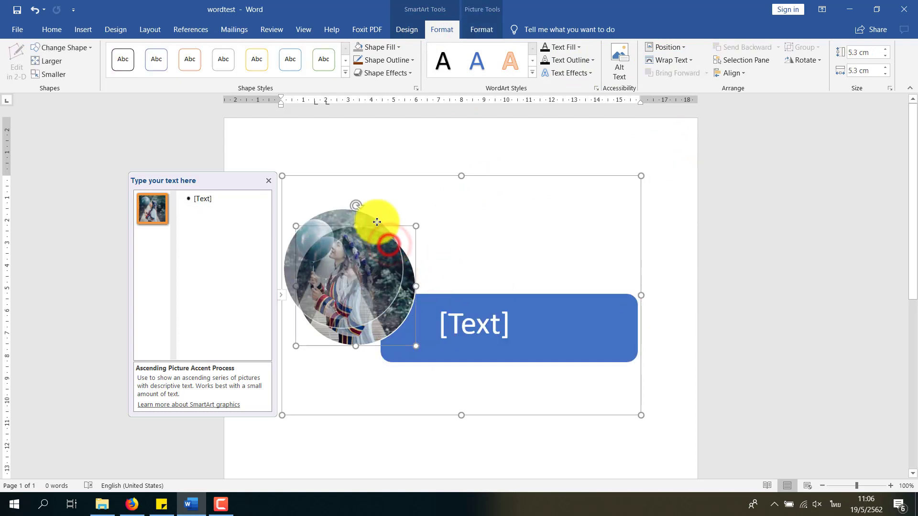
left_click_drag(389, 246, 399, 237)
left_click(412, 177)
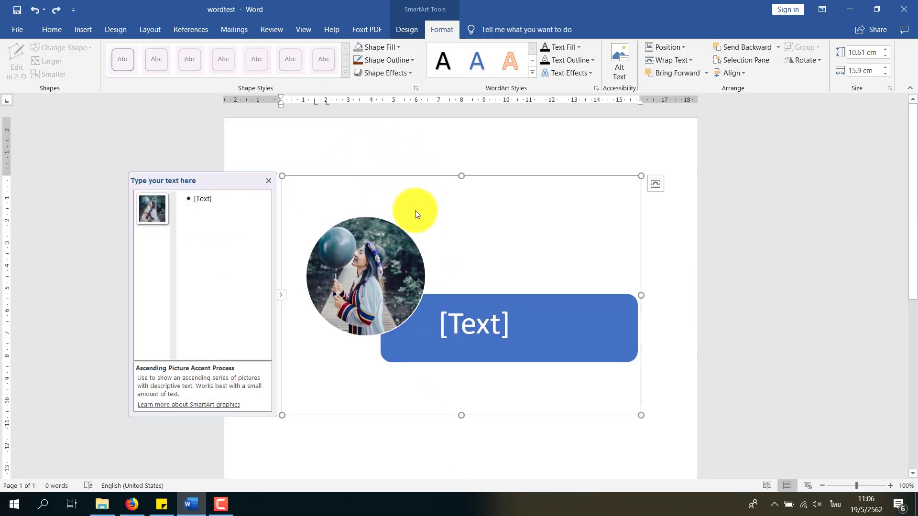
left_click(431, 181)
left_click(461, 159)
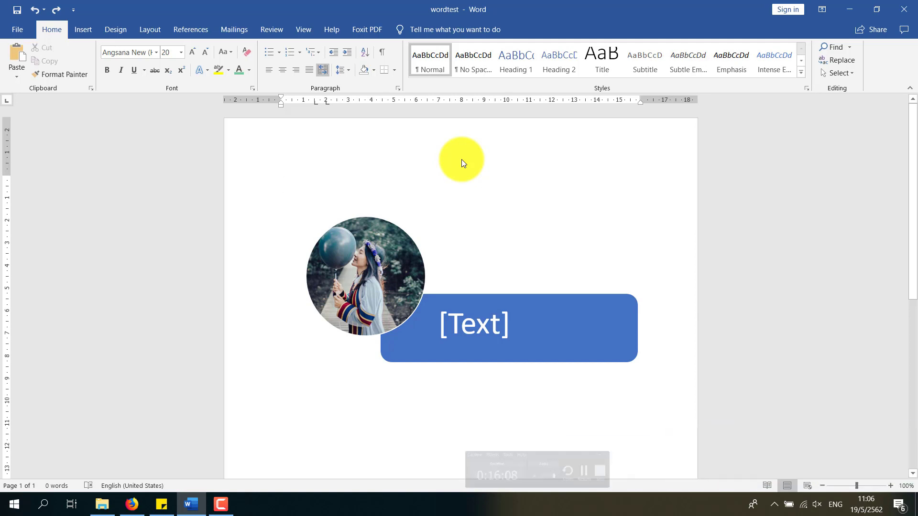
Delete the circled photo, then delete the whole SmartArt graphic.
left_click(383, 282)
key("Delete")
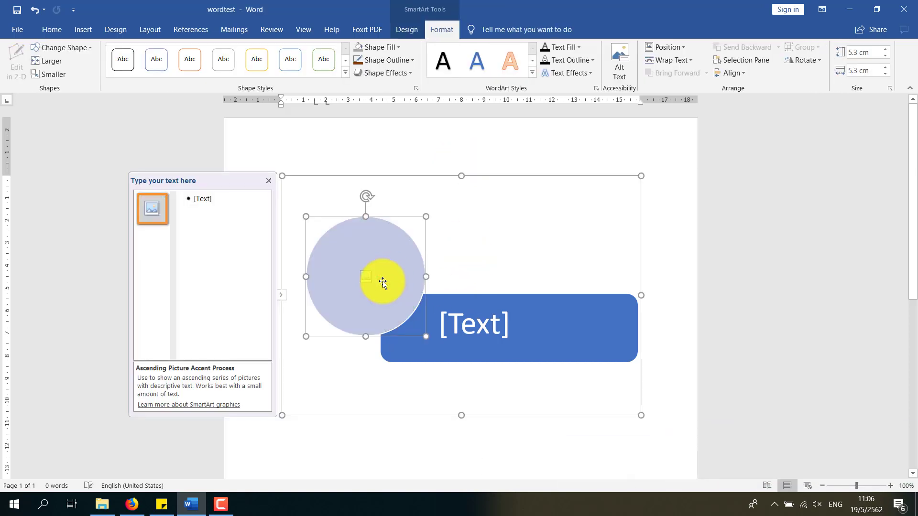
left_click(394, 231)
left_click(388, 176)
key("Delete")
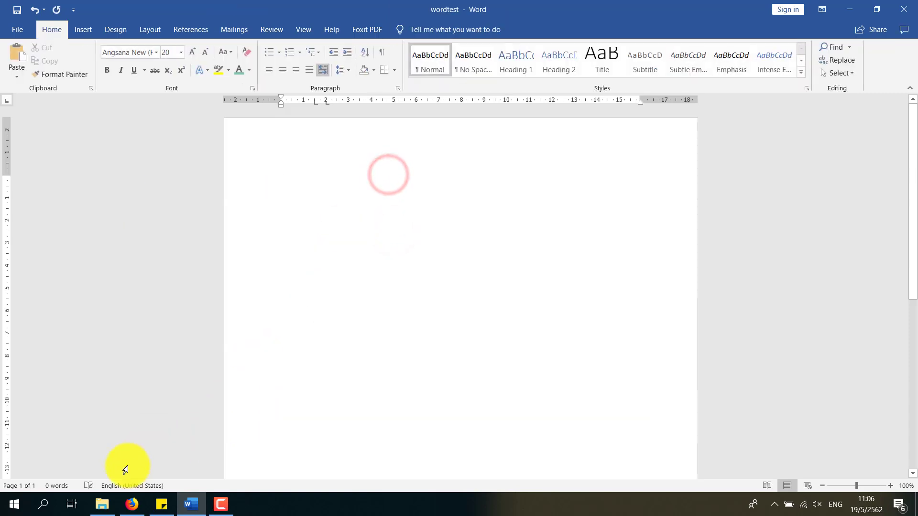
Drag the 1111 photo from File Explorer's Picture folder onto the Word page.
left_click(102, 504)
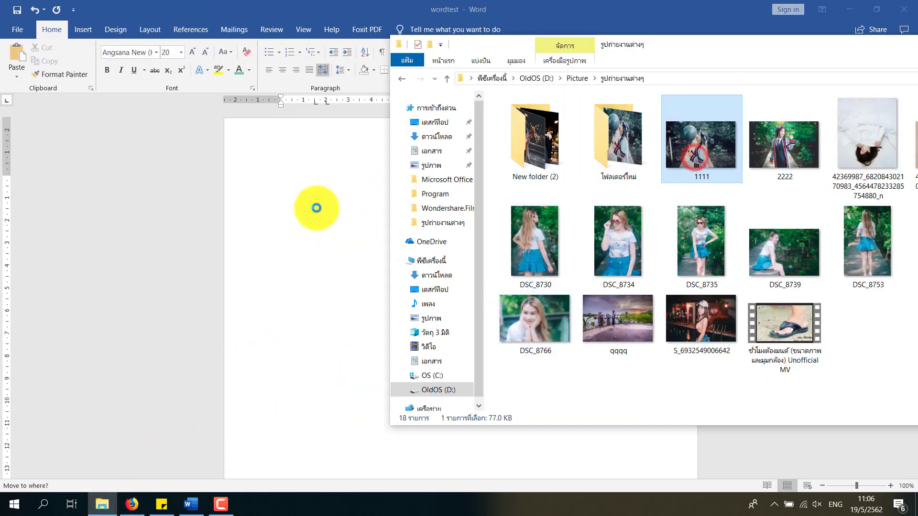
left_click_drag(690, 157, 325, 213)
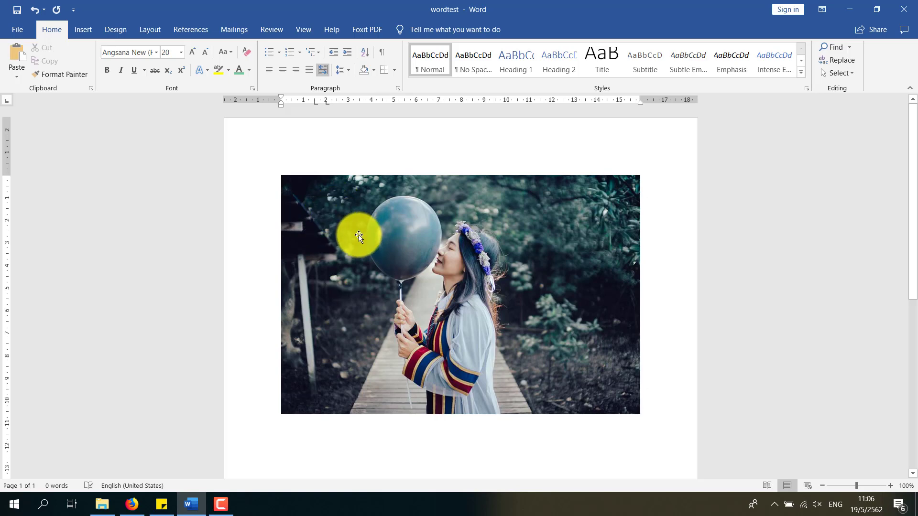
Crop strips off the photo's left and right sides, leaving it 10.61 × 9.74 cm.
left_click(388, 266)
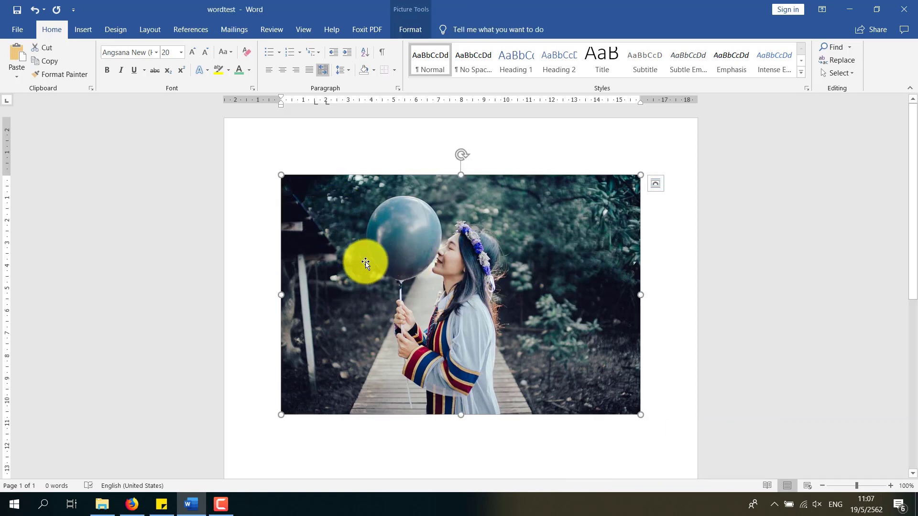
double_click(329, 234)
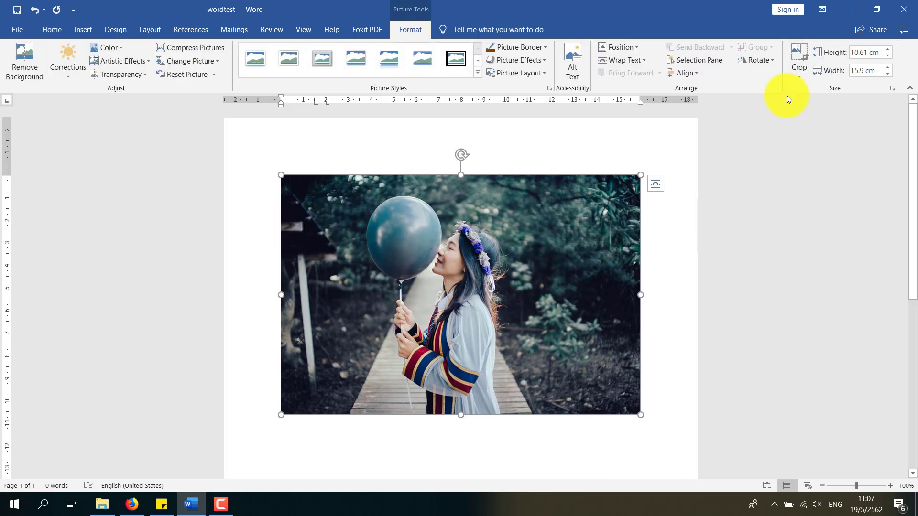
left_click(799, 57)
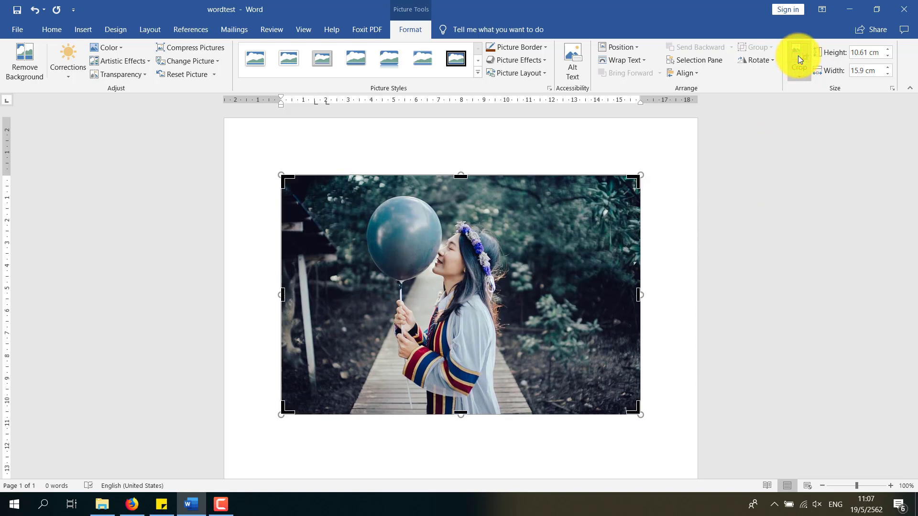
left_click_drag(282, 295, 334, 294)
left_click_drag(586, 294, 502, 294)
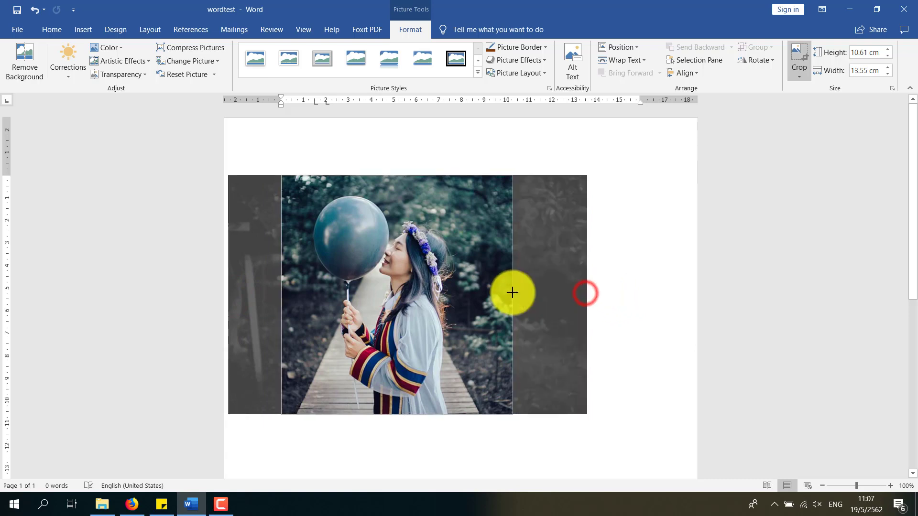
left_click(797, 52)
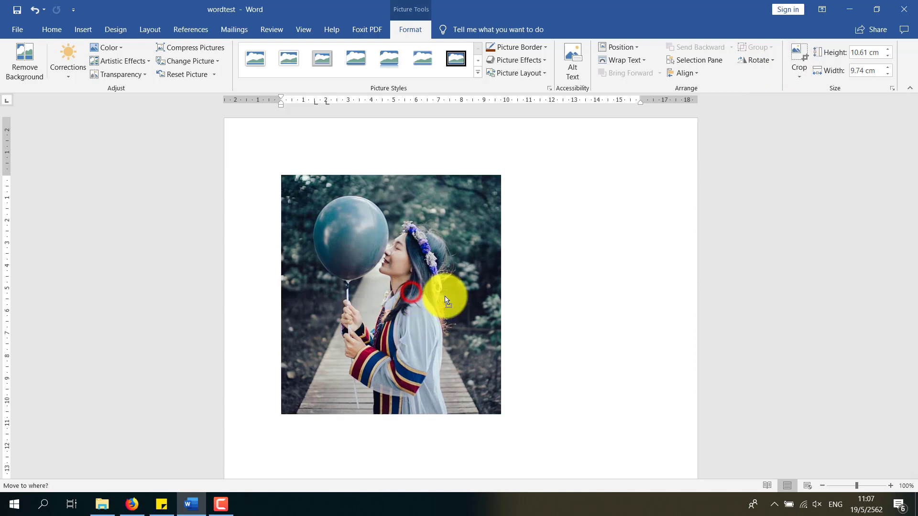
left_click(800, 80)
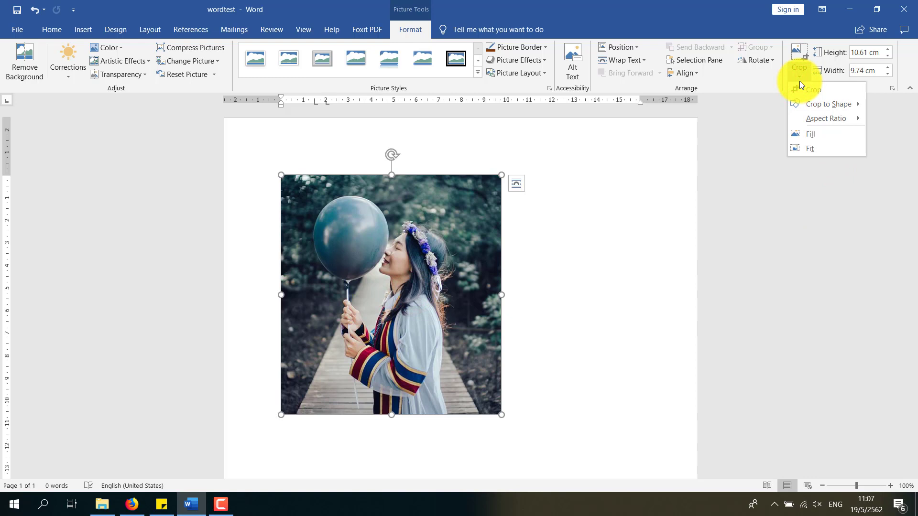
Crop the photo to a Heart shape, then try a Rounded Rectangle shape instead.
left_click(819, 108)
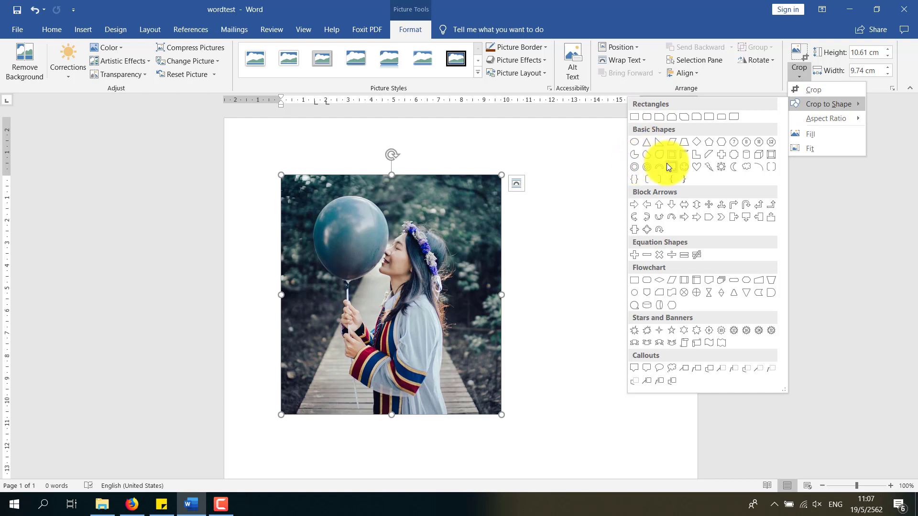
left_click(692, 168)
left_click(621, 233)
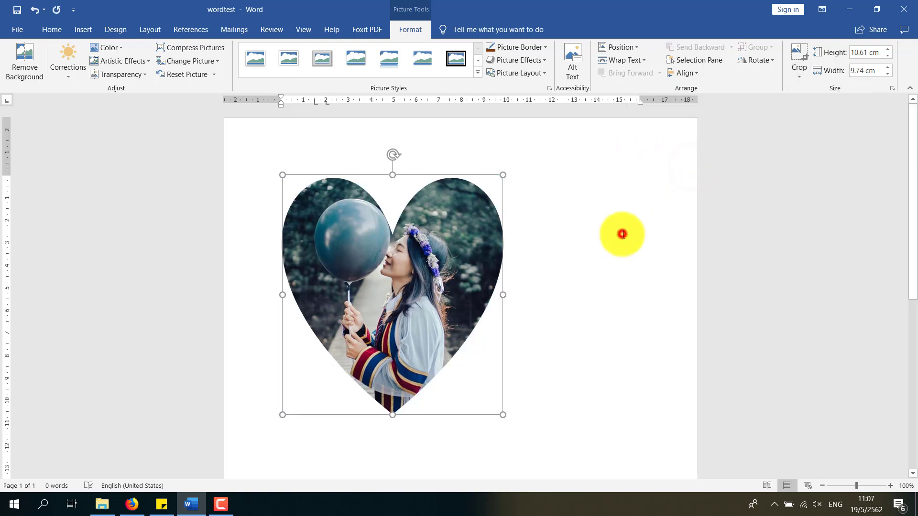
double_click(498, 297)
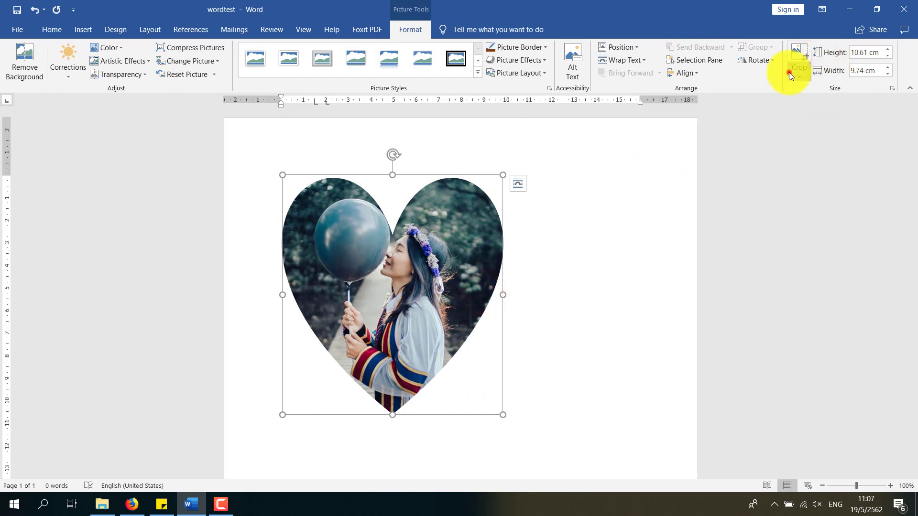
left_click(789, 73)
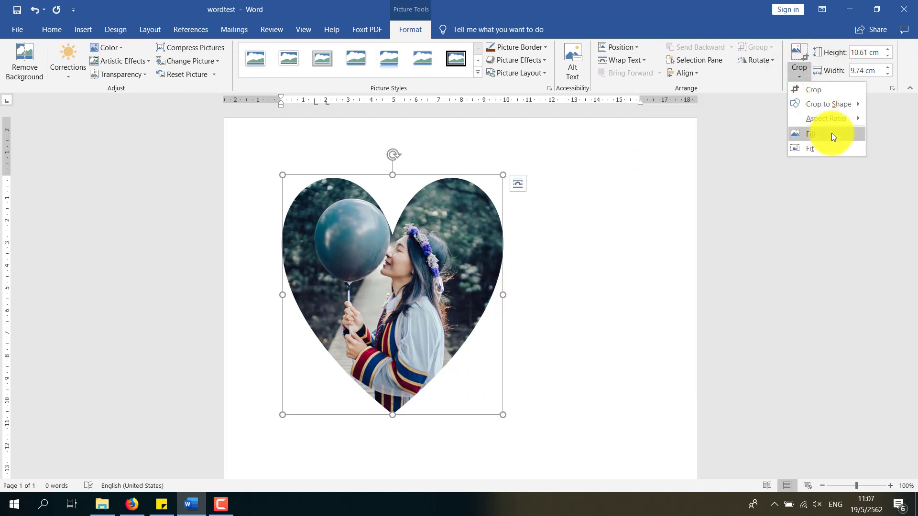
left_click(833, 97)
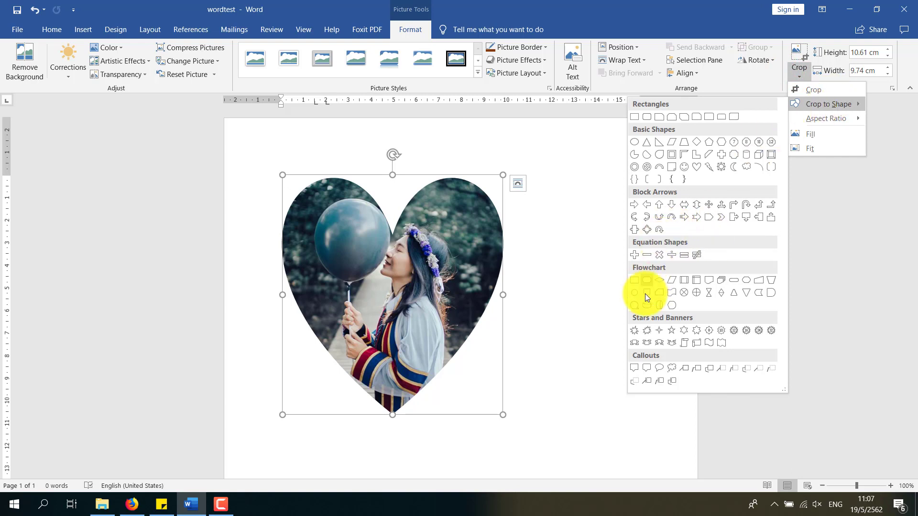
left_click(650, 281)
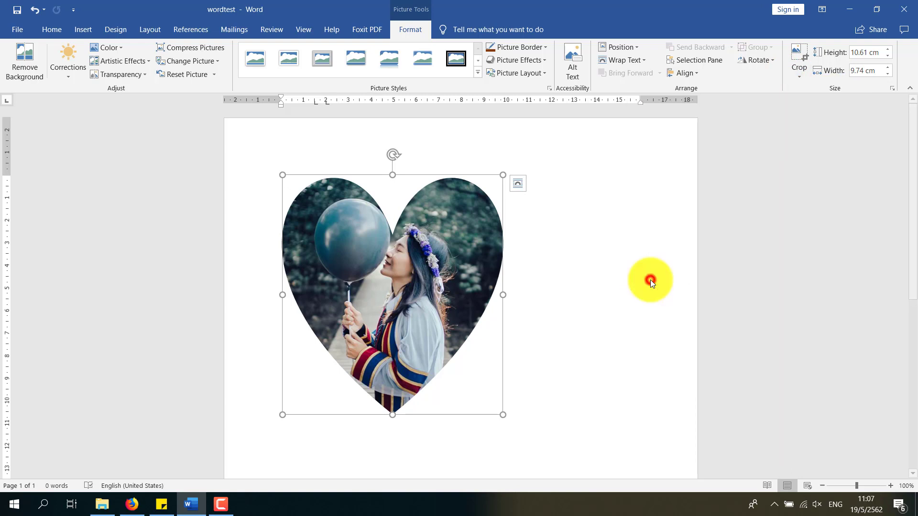
left_click(611, 251)
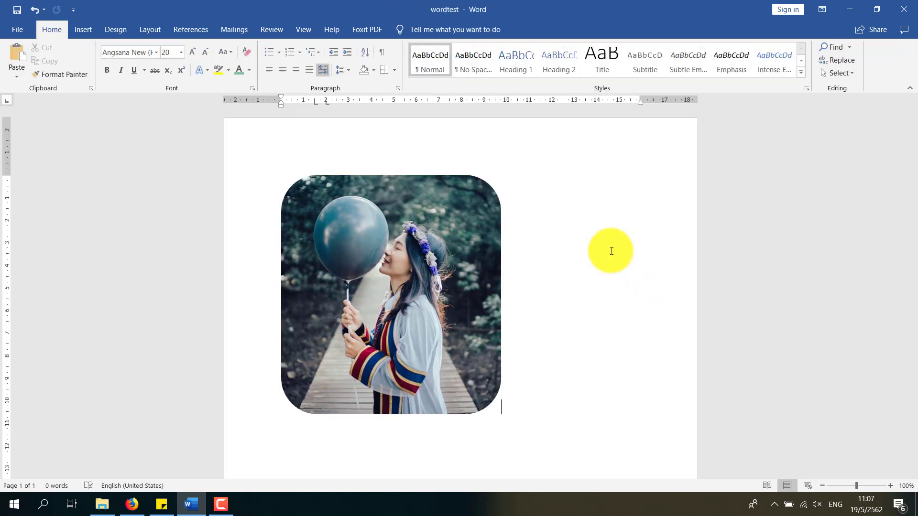
Switch the photo's crop shape back to Heart.
left_click(353, 289)
right_click(381, 272)
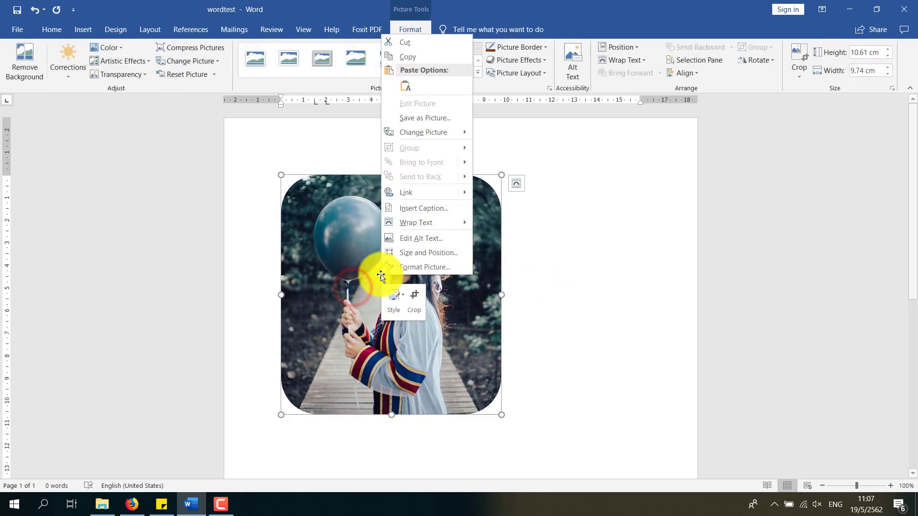
left_click(572, 182)
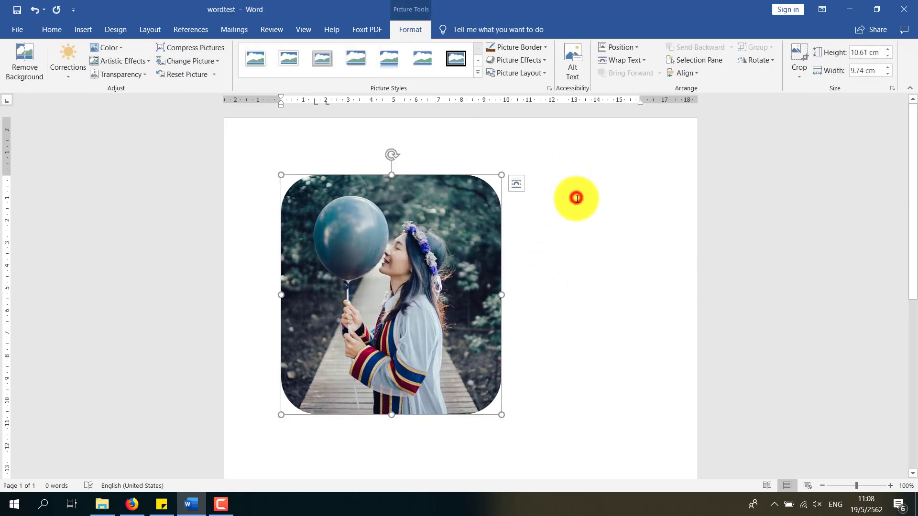
left_click(807, 70)
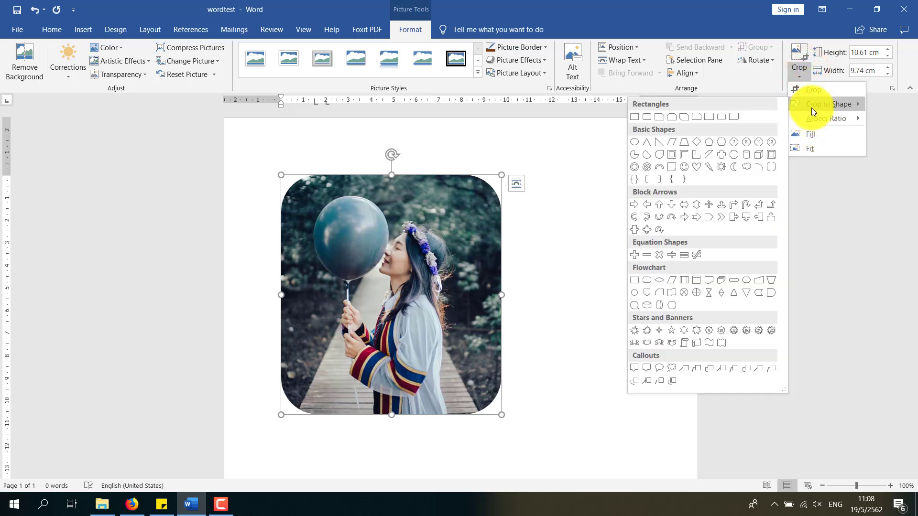
mouse_move(828, 104)
left_click(697, 167)
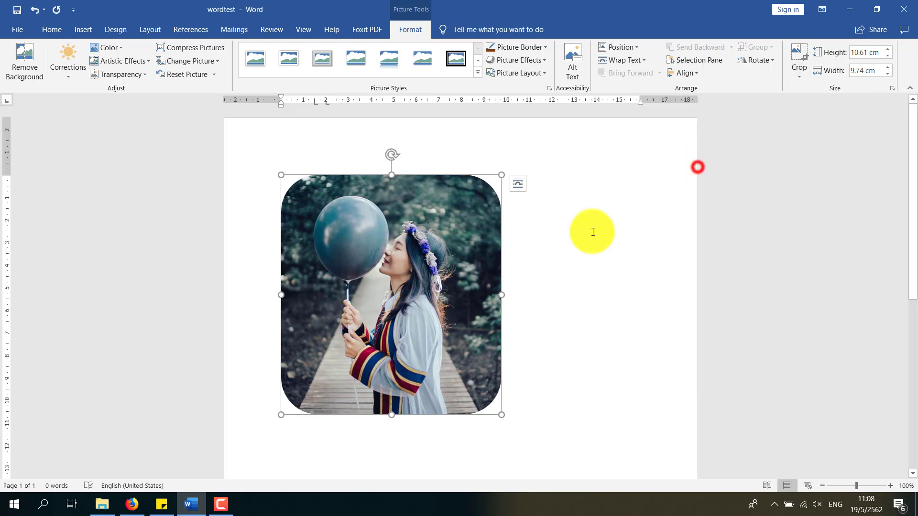
left_click(569, 208)
Use Save as Picture to save the heart photo to the Desktop as JPEG 'aa'.
left_click(478, 258)
right_click(478, 258)
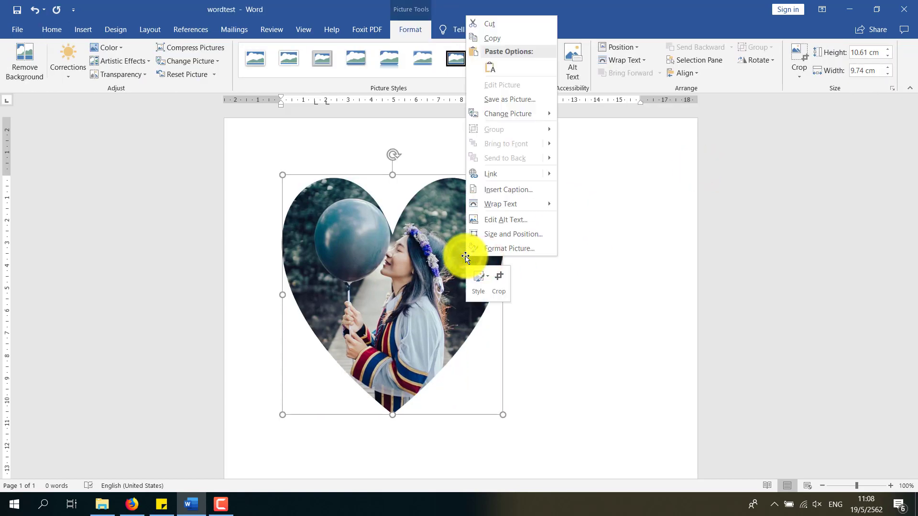
left_click(502, 100)
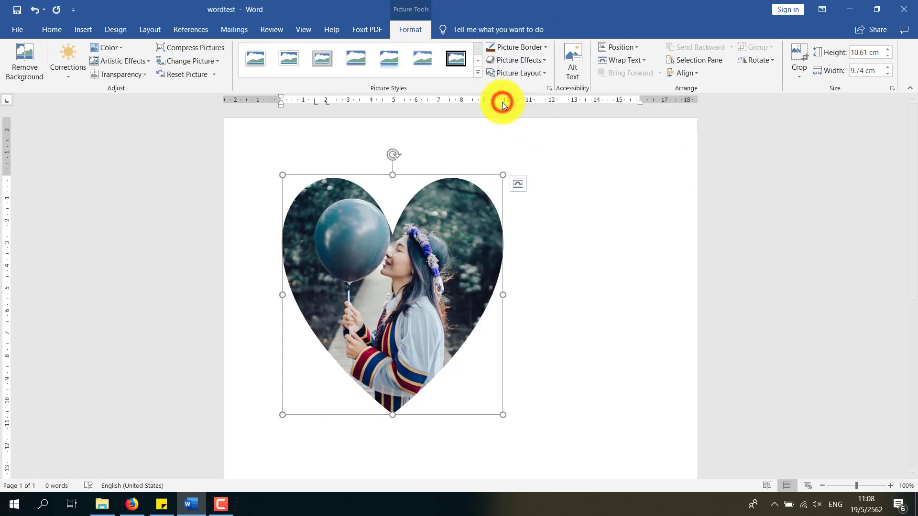
left_click(50, 98)
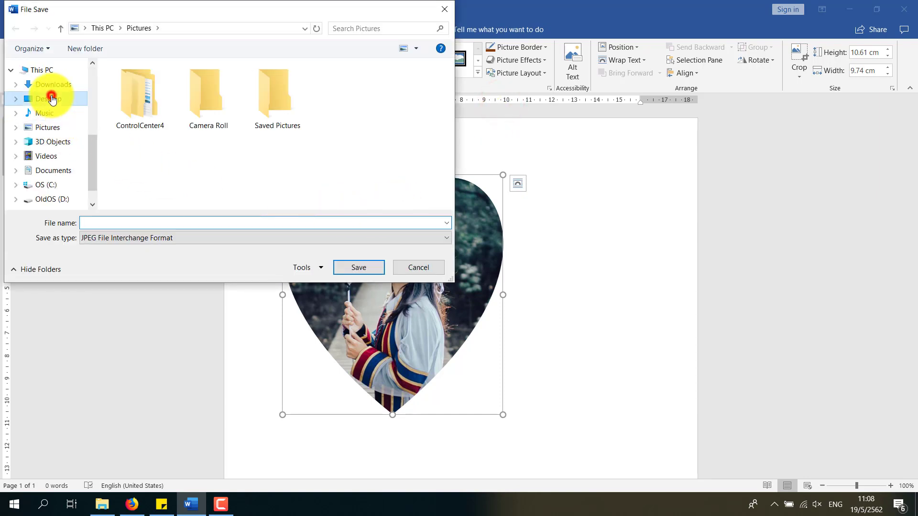
left_click(131, 222)
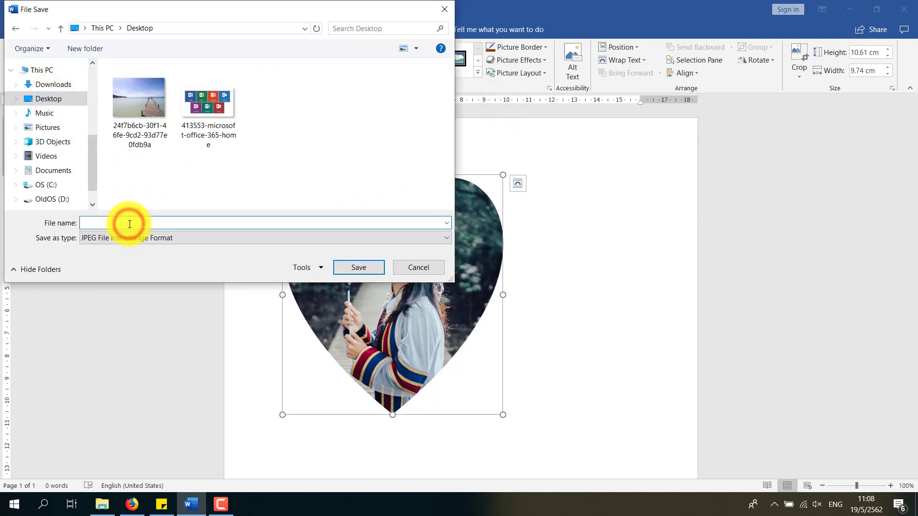
type("aa")
left_click(358, 267)
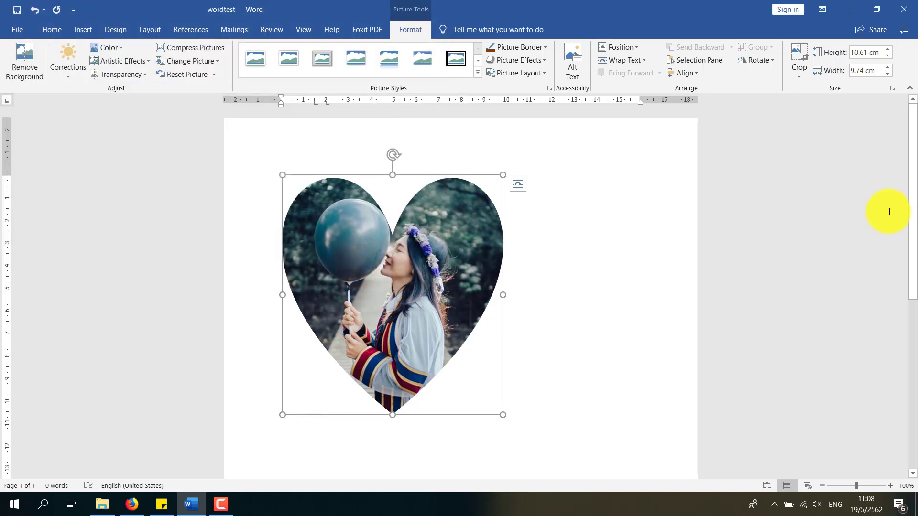
left_click(849, 9)
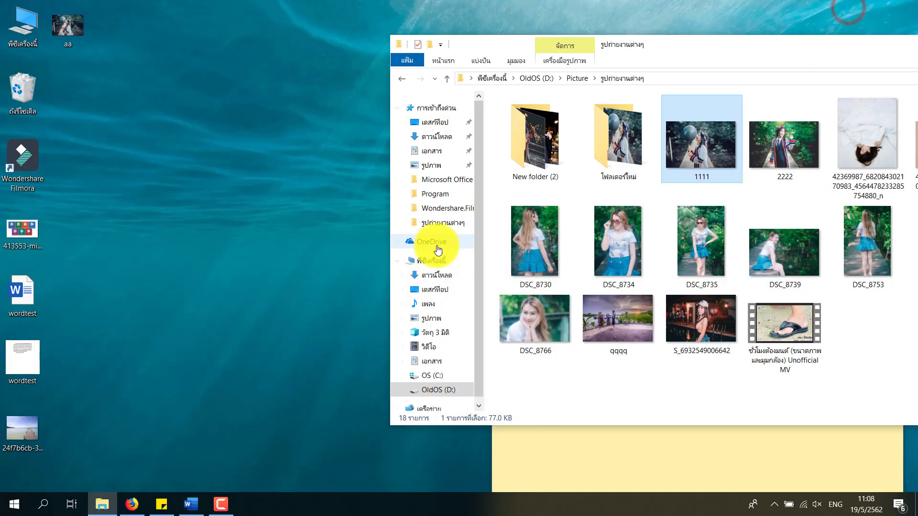
double_click(900, 42)
left_click(831, 59)
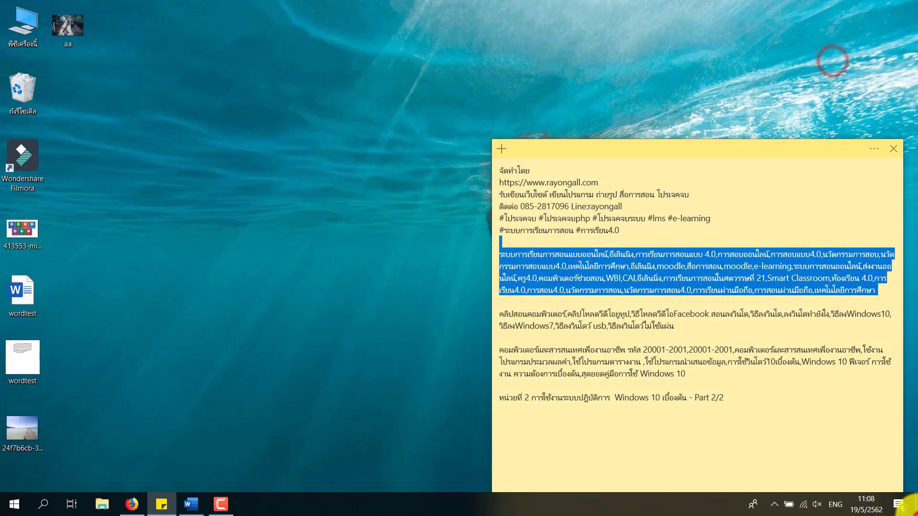
left_click(254, 271)
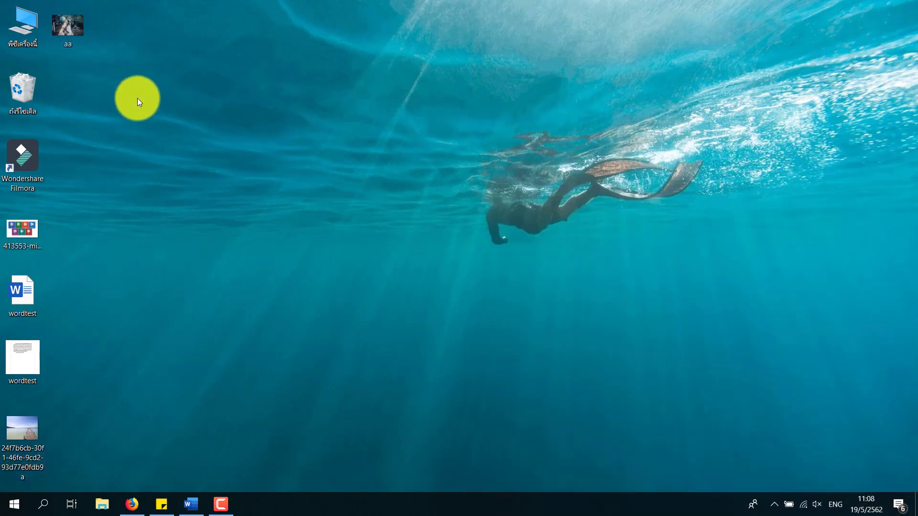
double_click(76, 22)
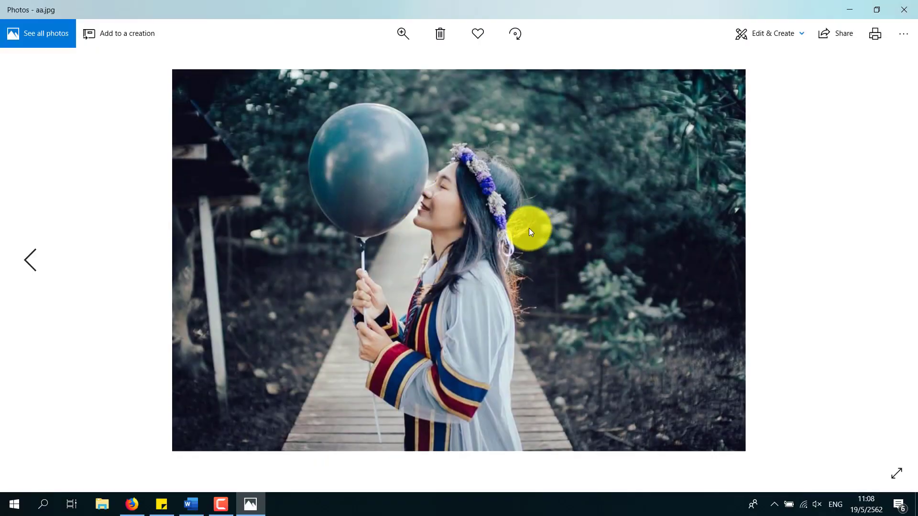
left_click(909, 10)
mouse_move(221, 505)
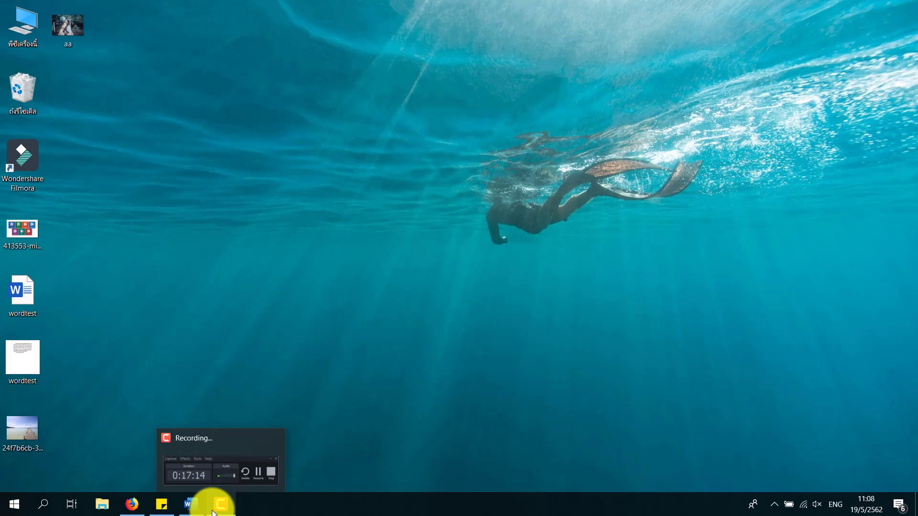
Capture the Word page with the heart photo and confirm the new item in the Clipboard pane.
left_click(184, 504)
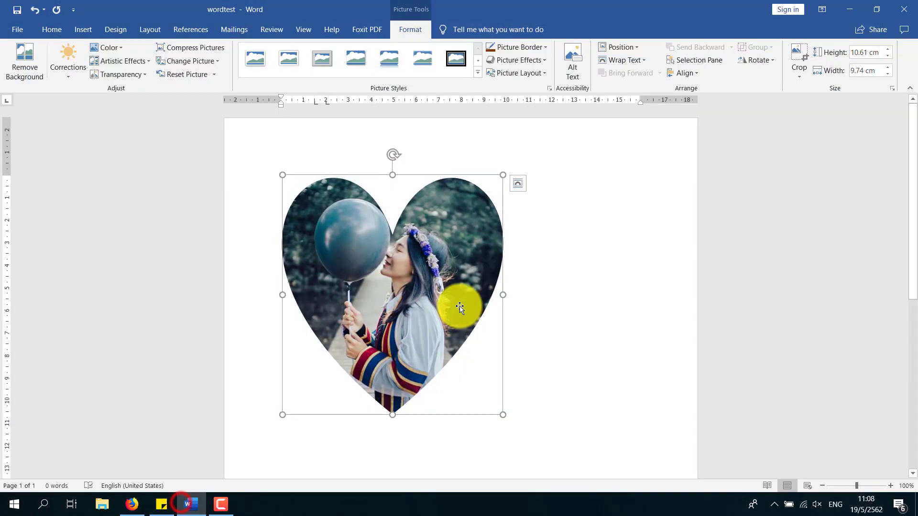
left_click(630, 280)
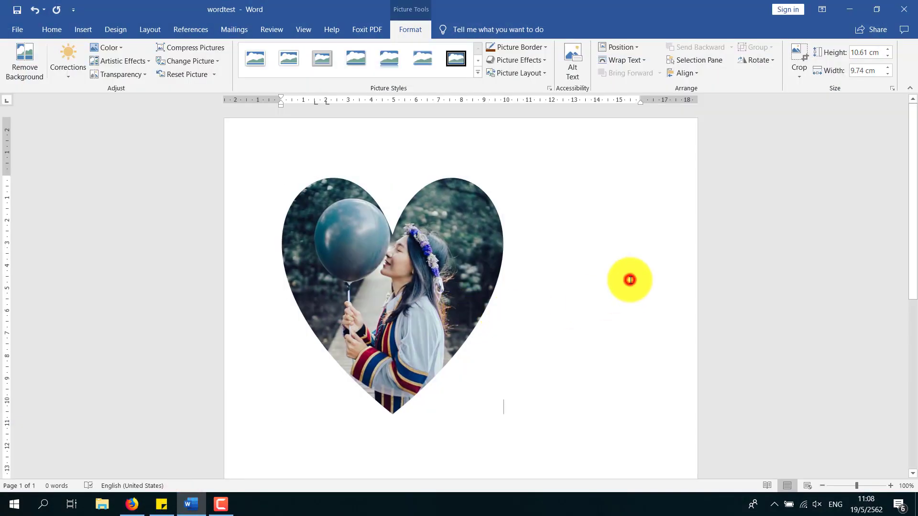
left_click(444, 201)
left_click(618, 209)
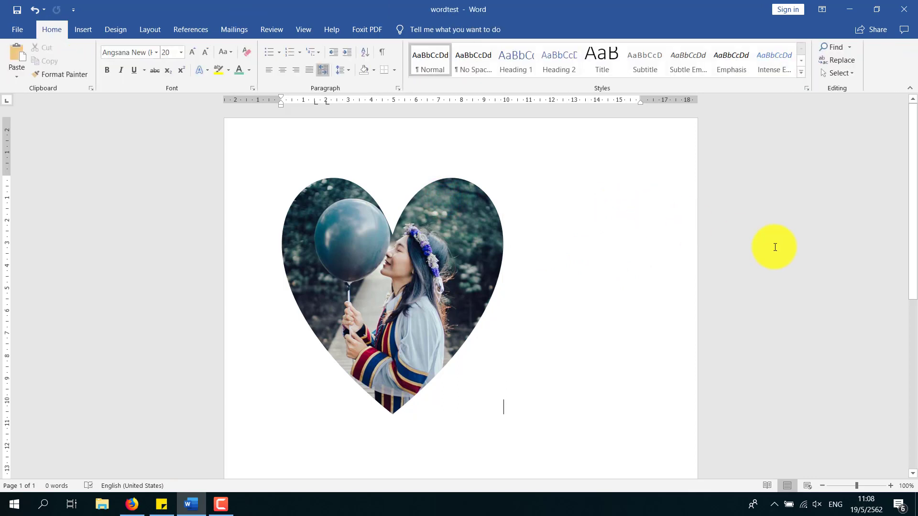
key("ctrl+c")
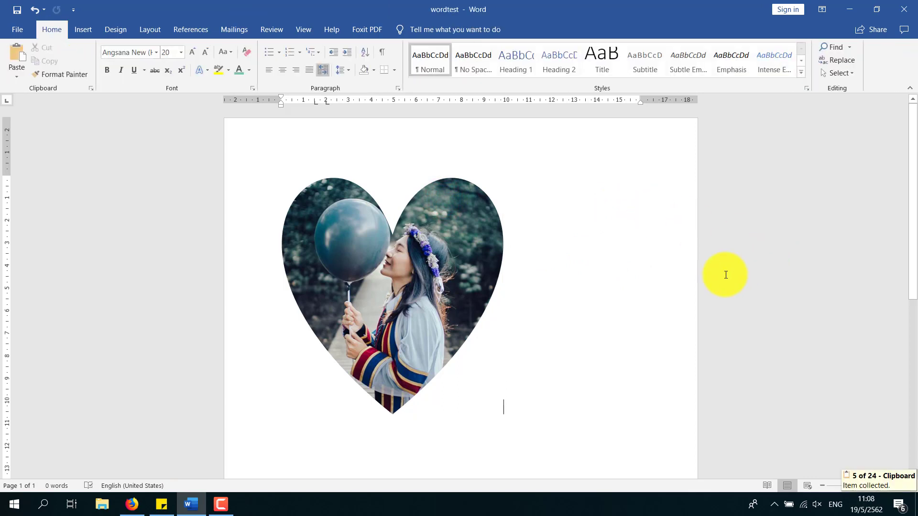
left_click(91, 88)
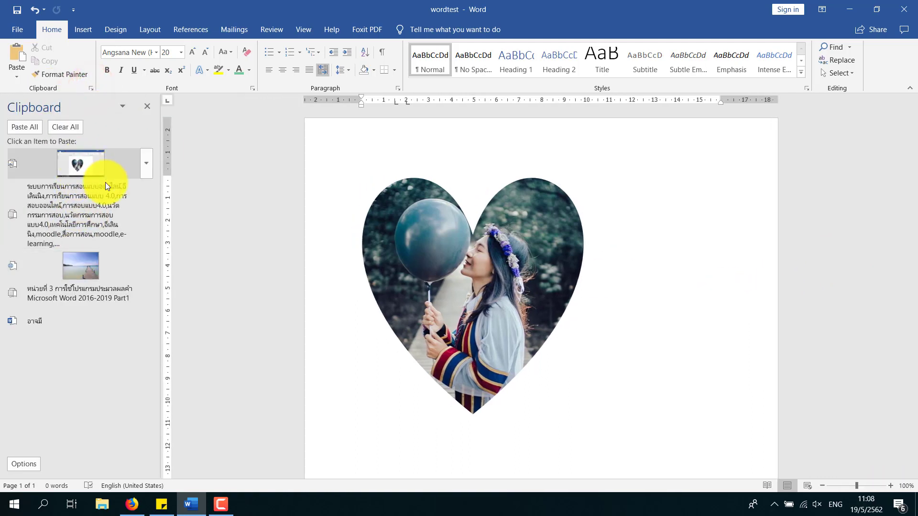
left_click(90, 88)
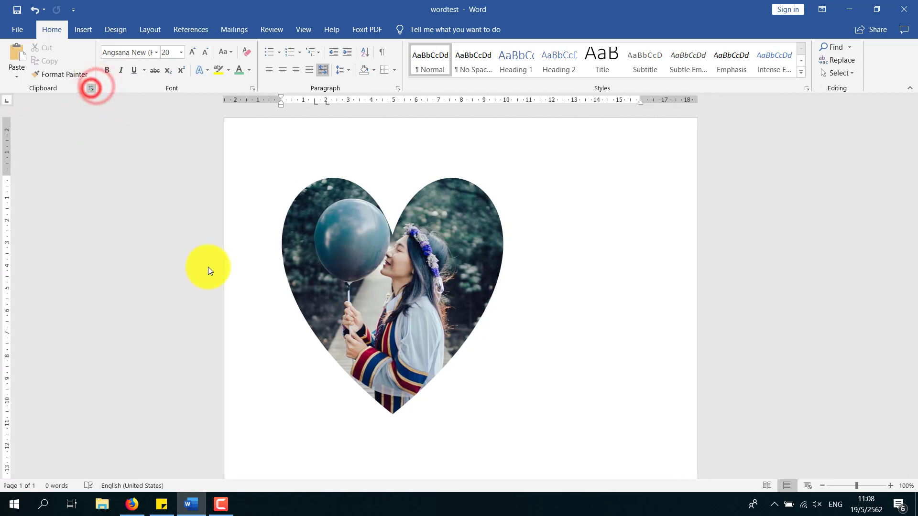
Search the Start menu for mspaint and launch Paint.
left_click(45, 507)
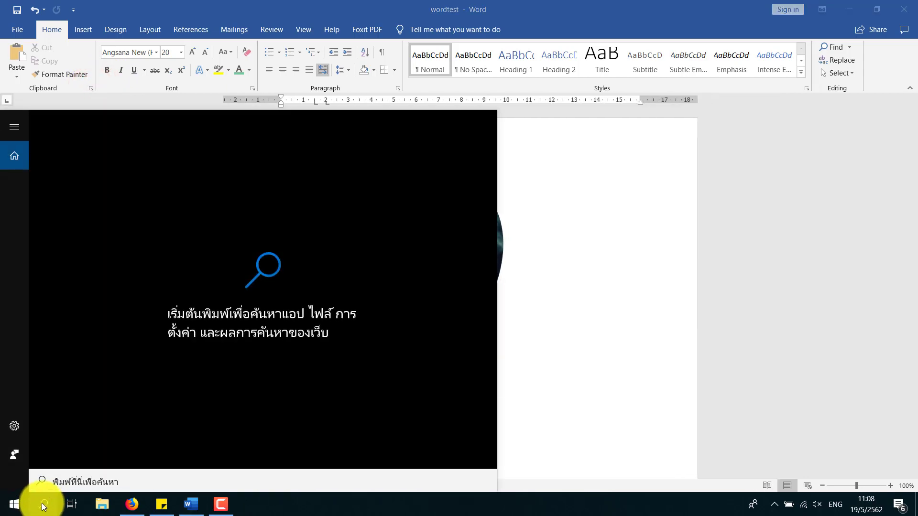
type("ms")
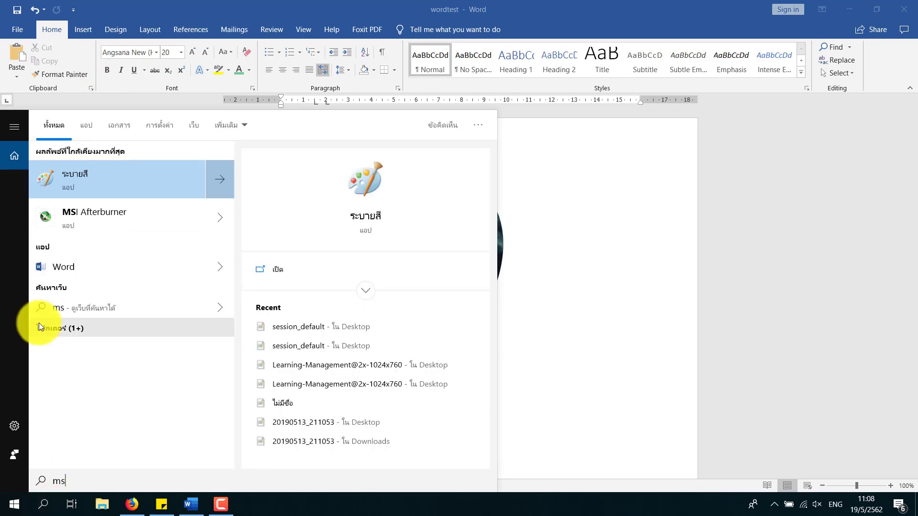
type("paint")
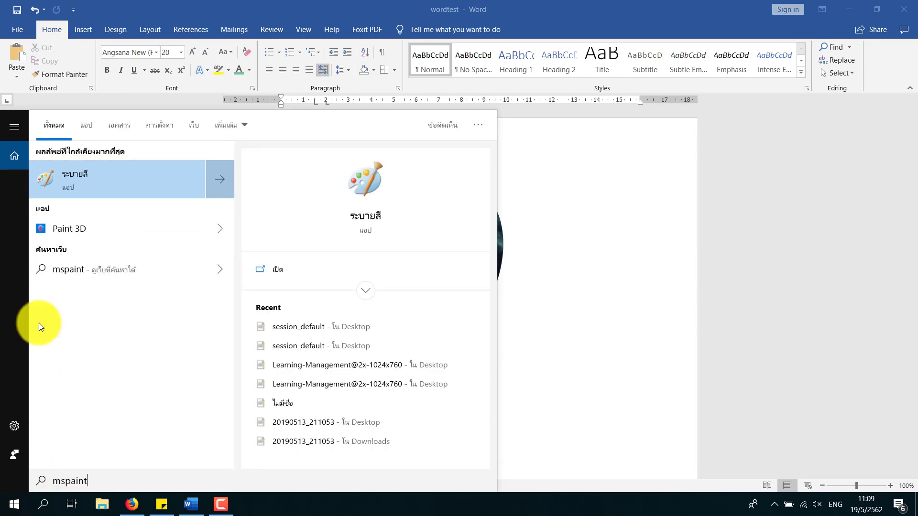
left_click(76, 174)
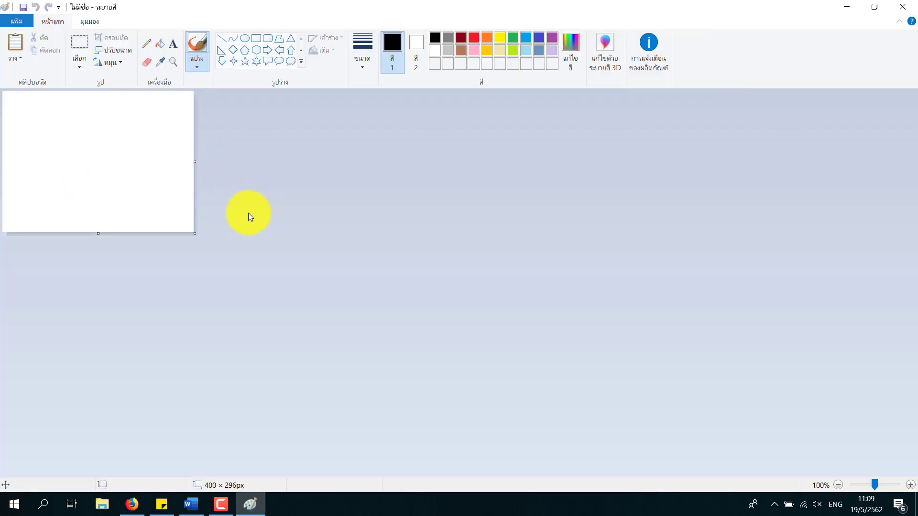
Paste the Word screenshot onto the Paint canvas.
key("ctrl+v")
scroll(317, 241, "down", 3)
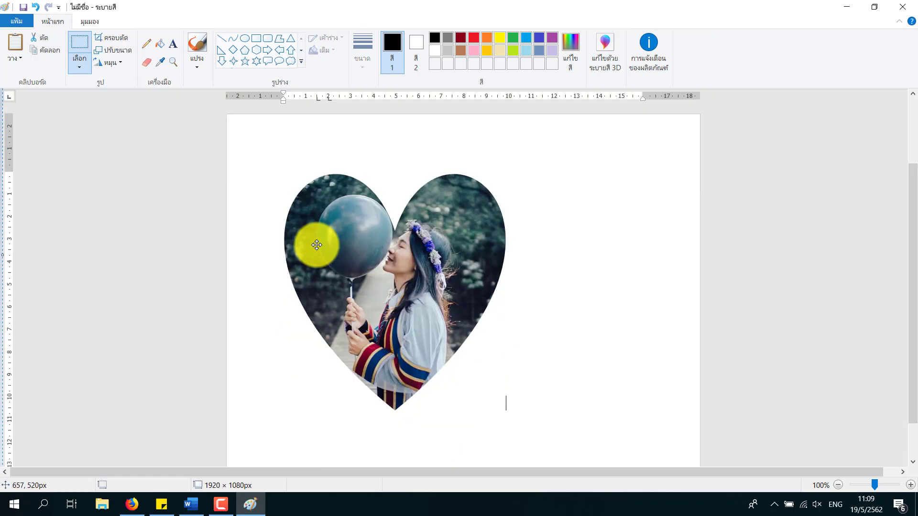
left_click(191, 505)
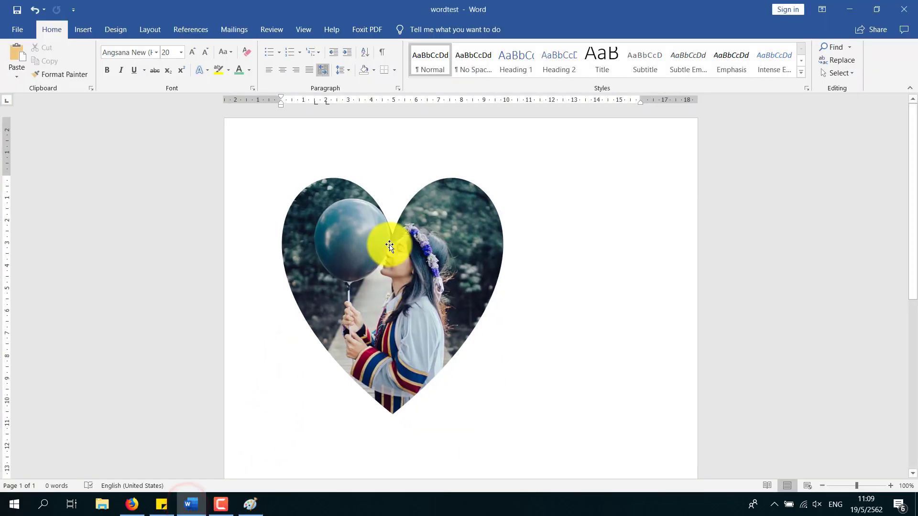
left_click(261, 504)
key("ctrl+z")
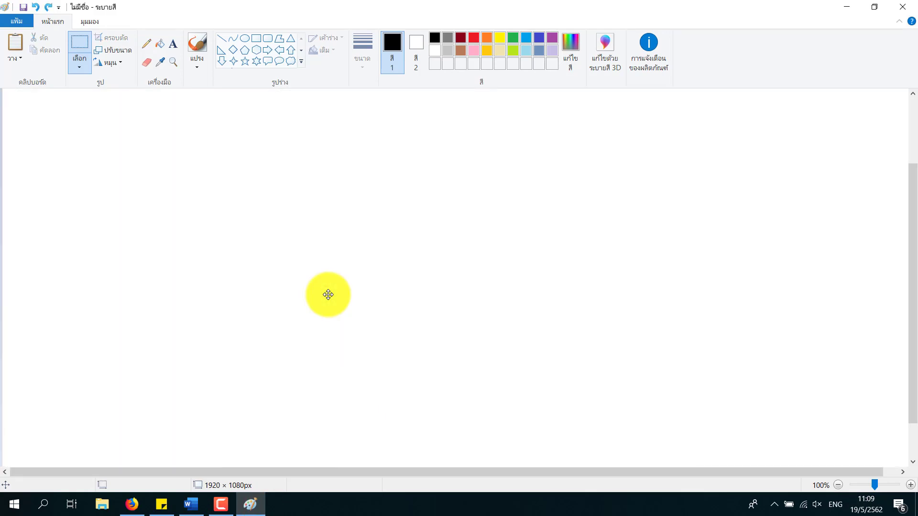
key("ctrl+v")
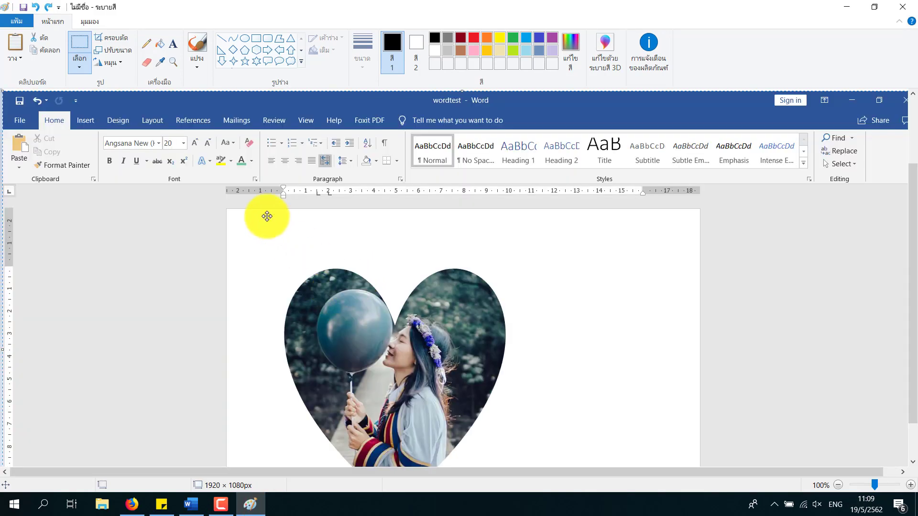
scroll(266, 214, "down", 3)
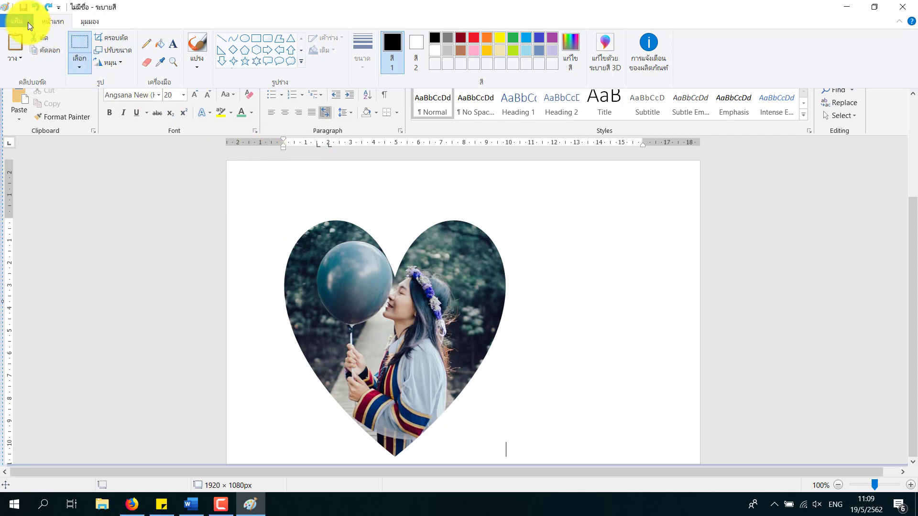
left_click(80, 43)
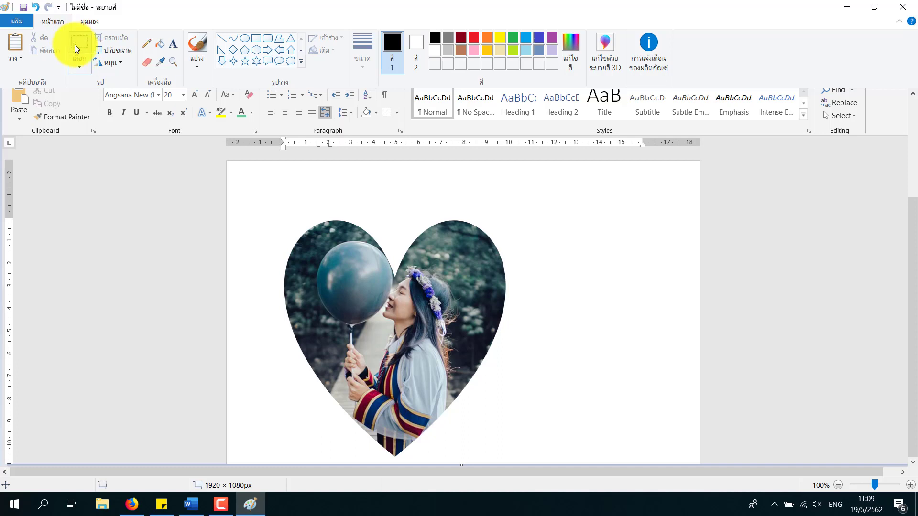
Crop the canvas to a 557 × 577px rectangle around the heart photo.
left_click(78, 43)
left_click(78, 39)
left_click_drag(261, 186, 527, 462)
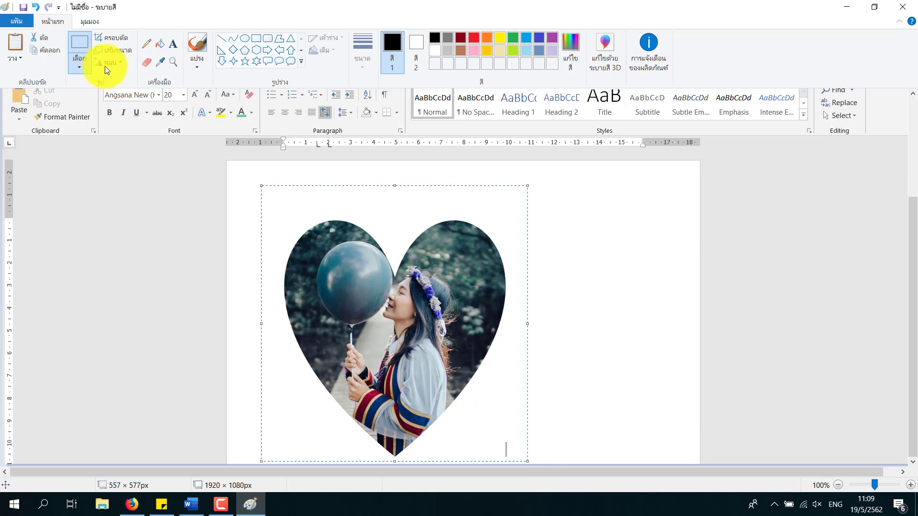
left_click(106, 39)
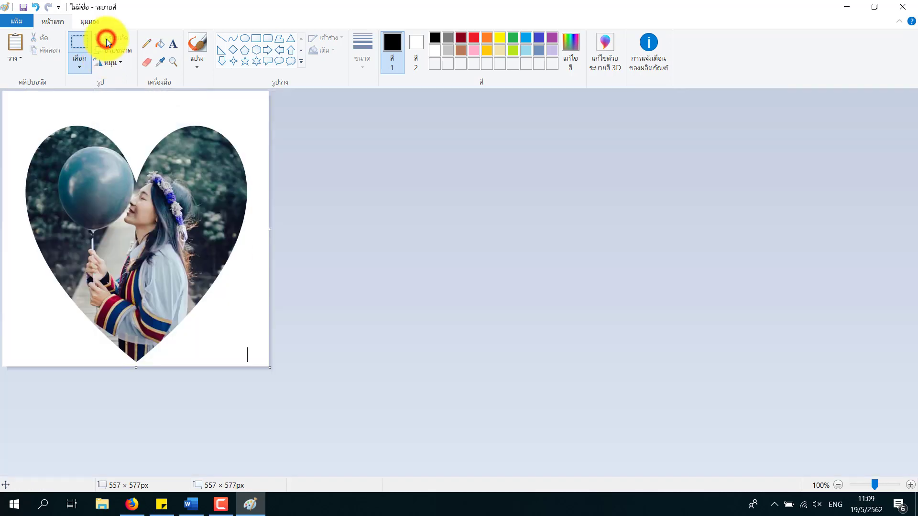
Save the cropped image to the Desktop as PNG 'ssss', then show the desktop.
left_click(17, 23)
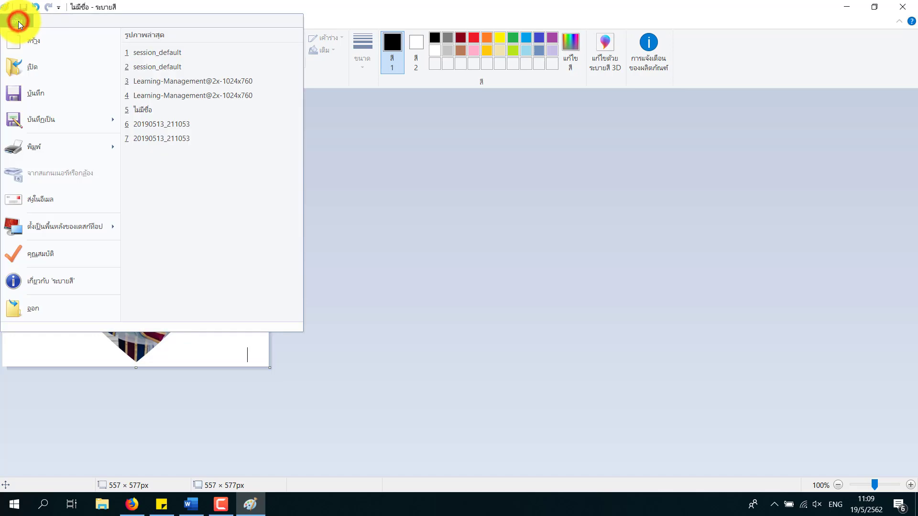
left_click(55, 97)
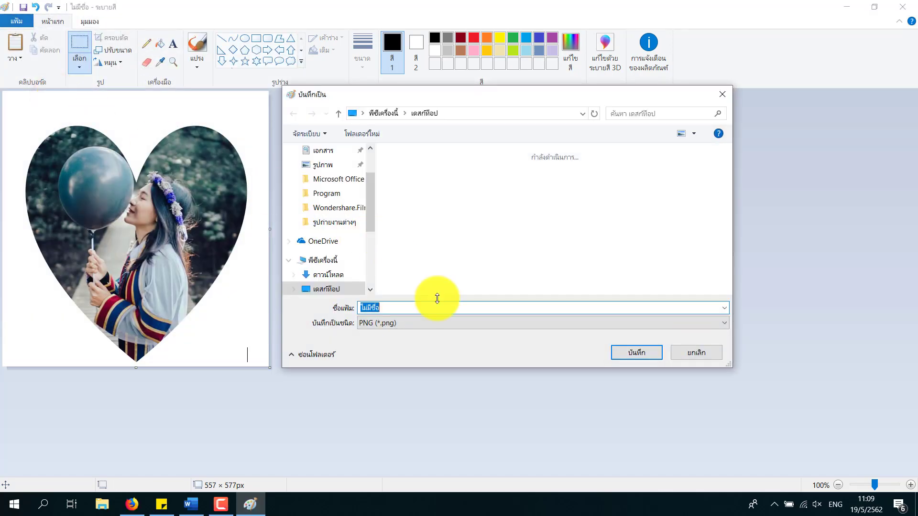
left_click(334, 289)
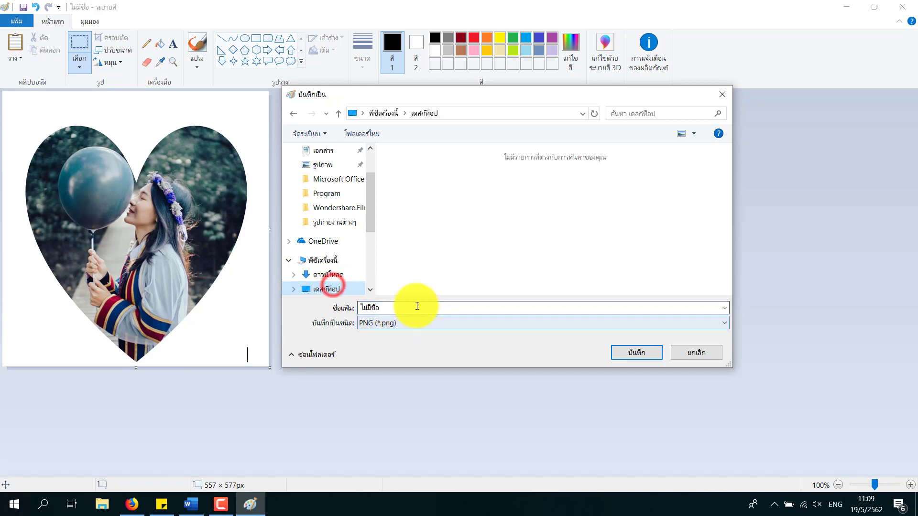
double_click(416, 306)
type("ssss")
left_click(632, 353)
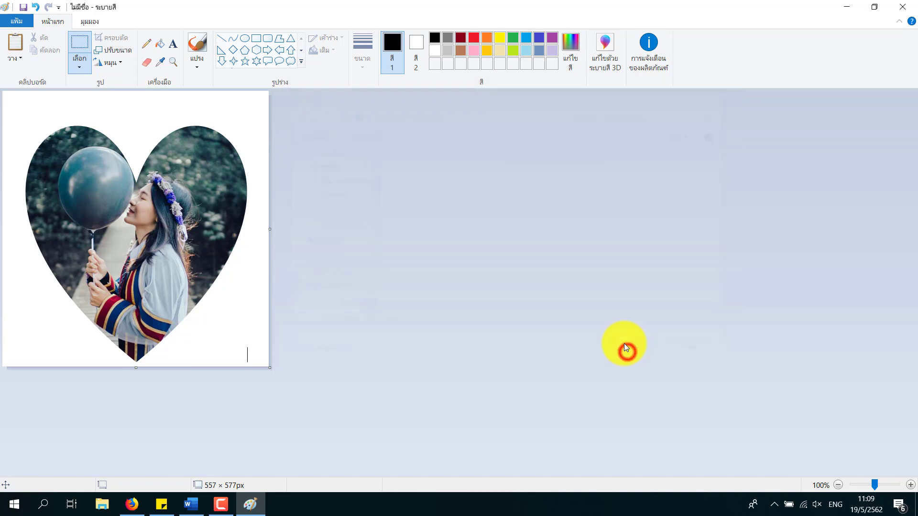
key("super+d")
Open the ssss heart image in Photos to check it, then close Photos and return to the wordtest document.
double_click(87, 94)
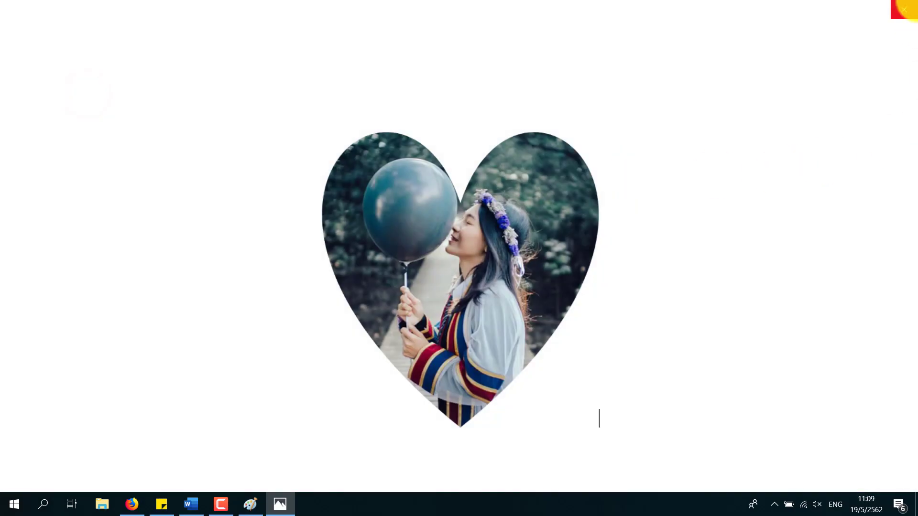
left_click(904, 10)
left_click(361, 241)
left_click(197, 504)
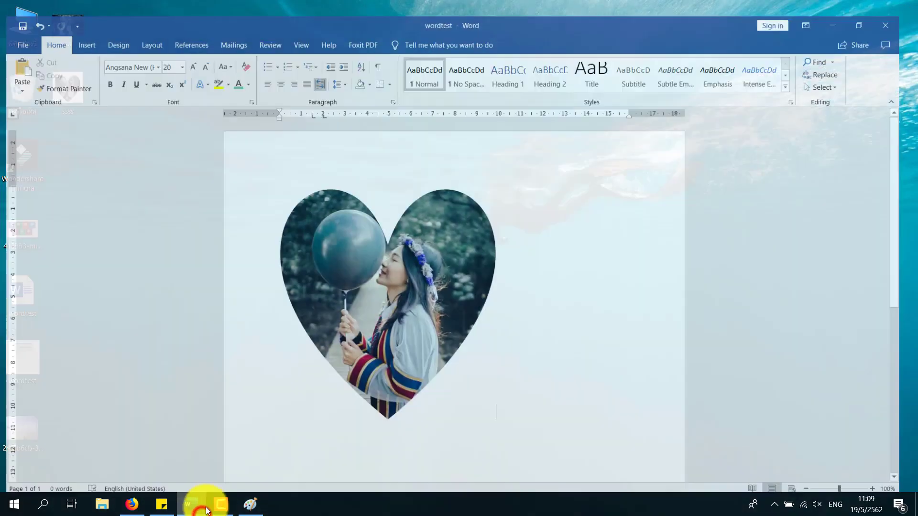